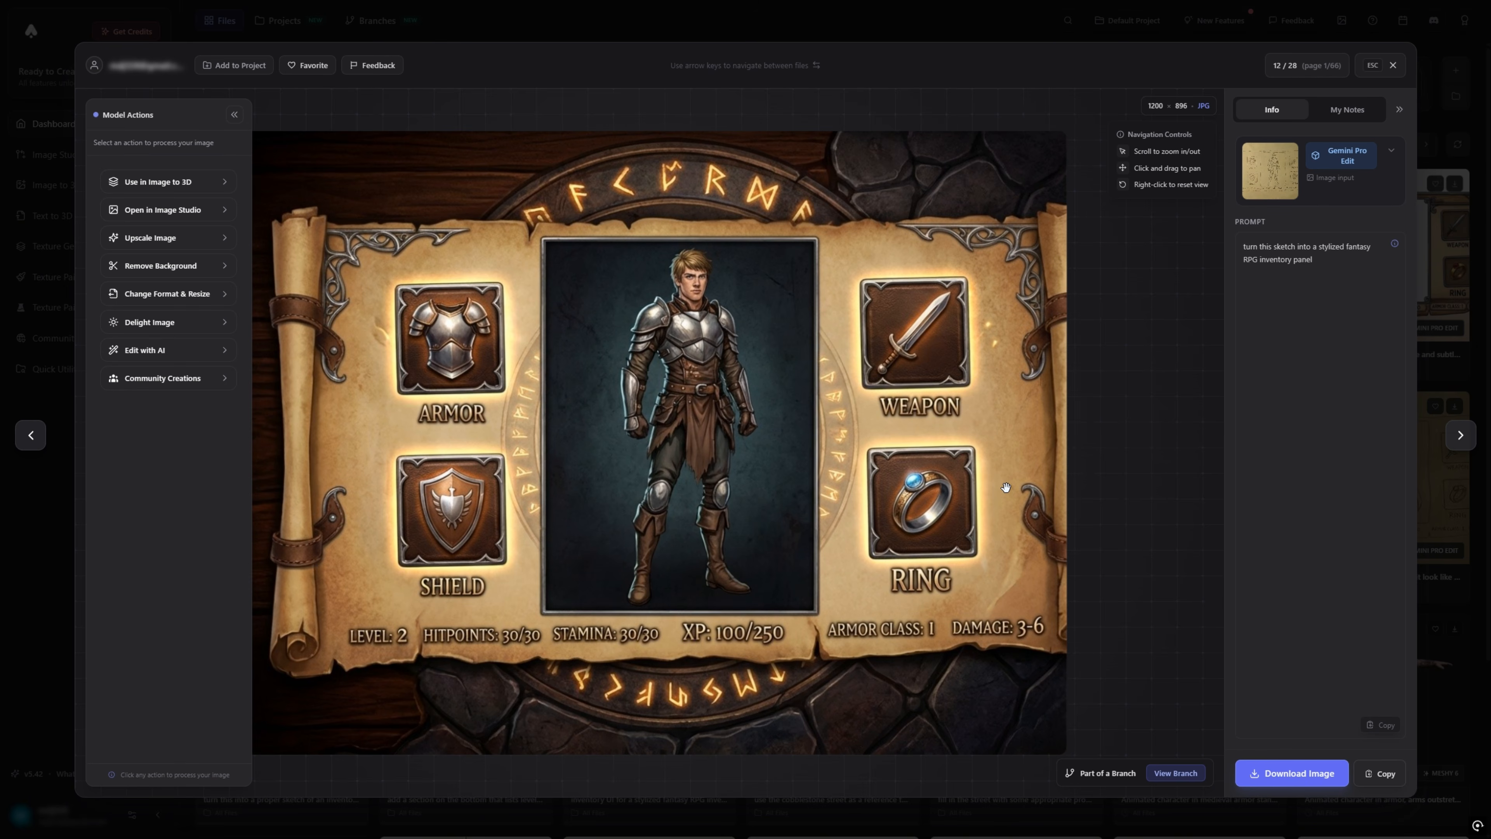
Step: Close the current preview, browse the other generated inventory panels and download the blank parchment version with empty white slots
click(1394, 65)
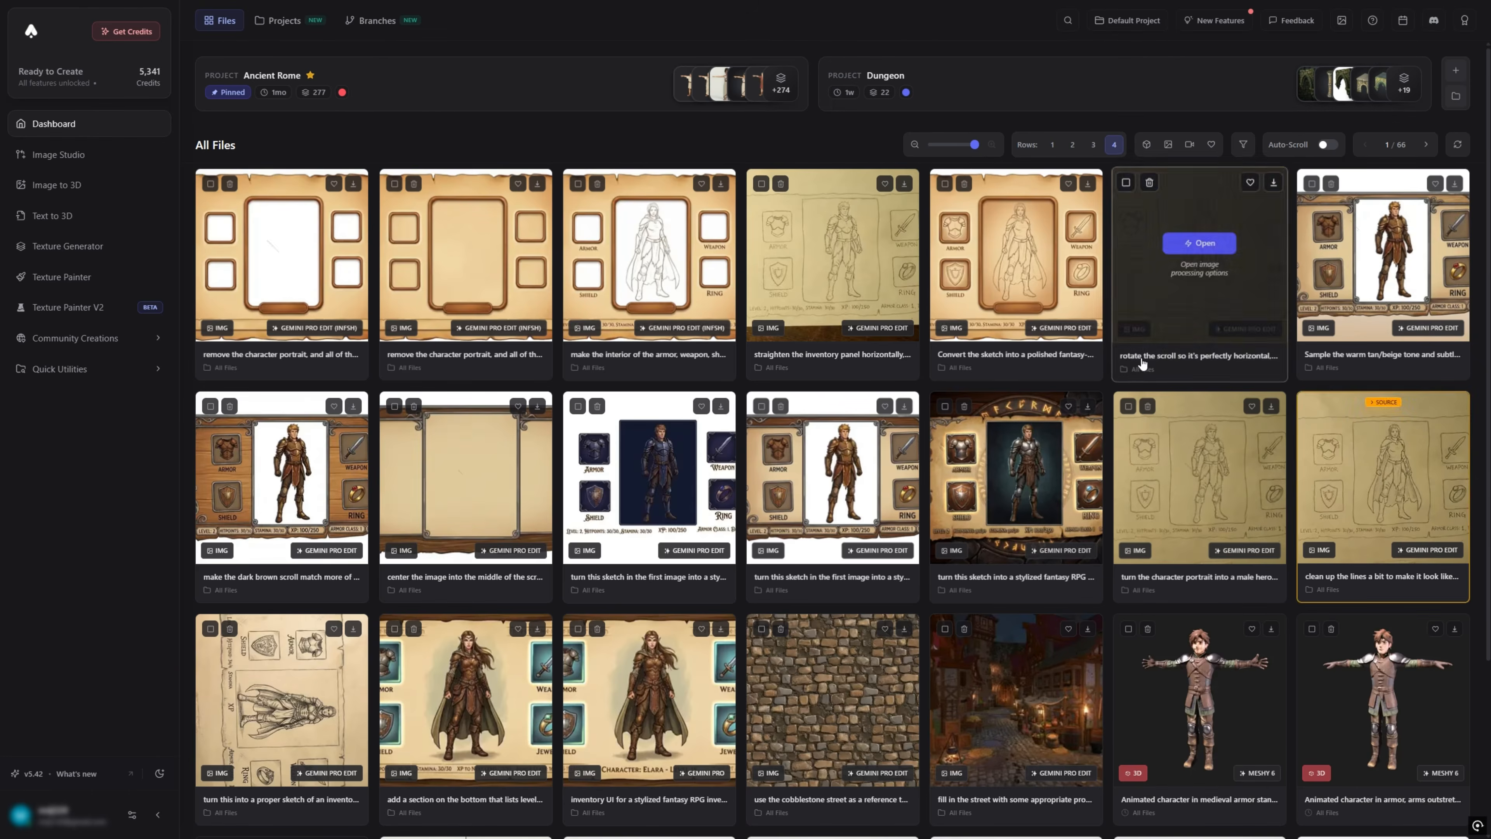
mouse_move(496, 511)
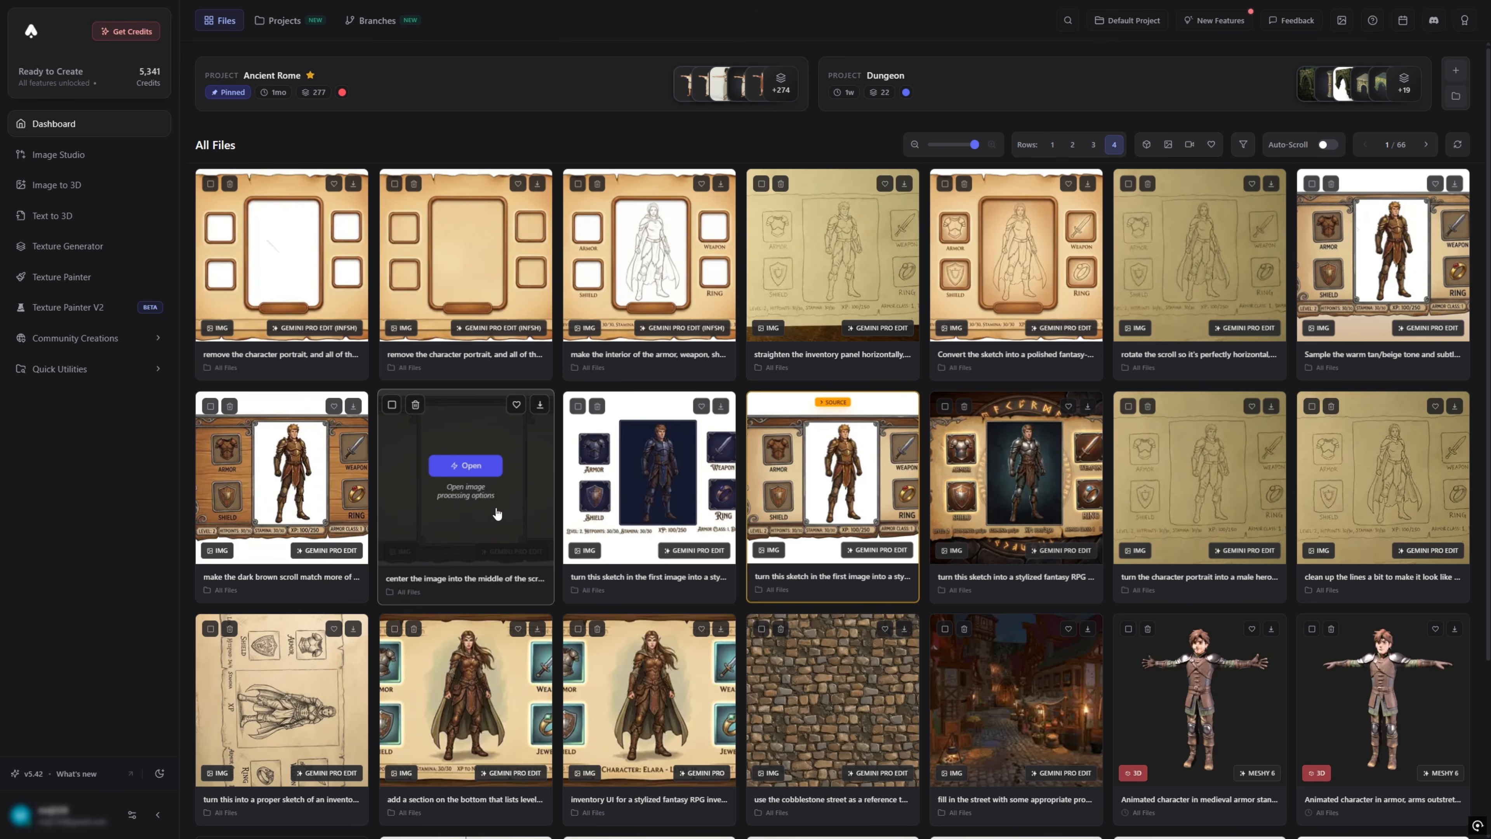
click(310, 505)
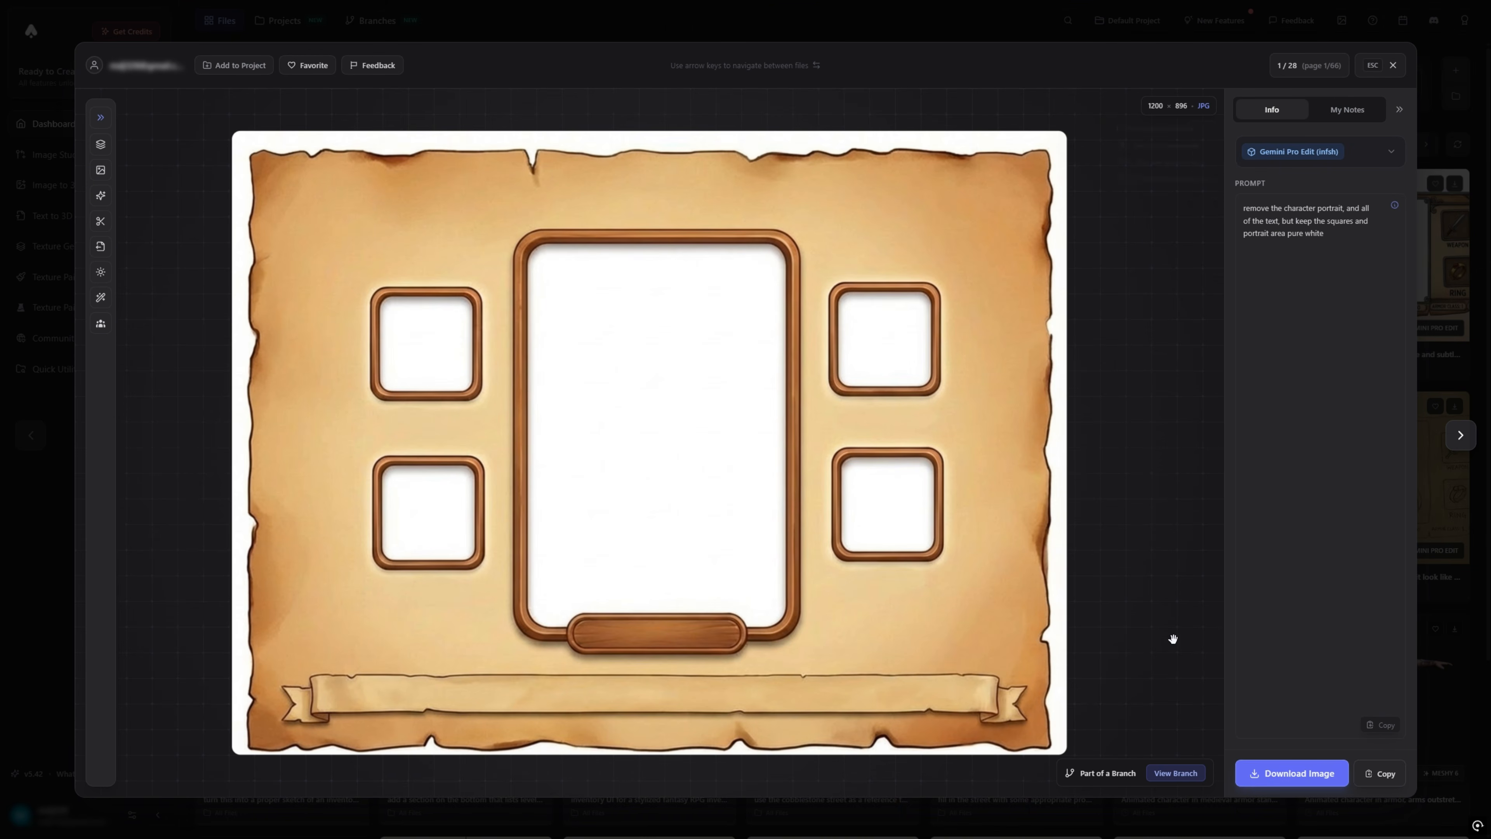
click(1301, 773)
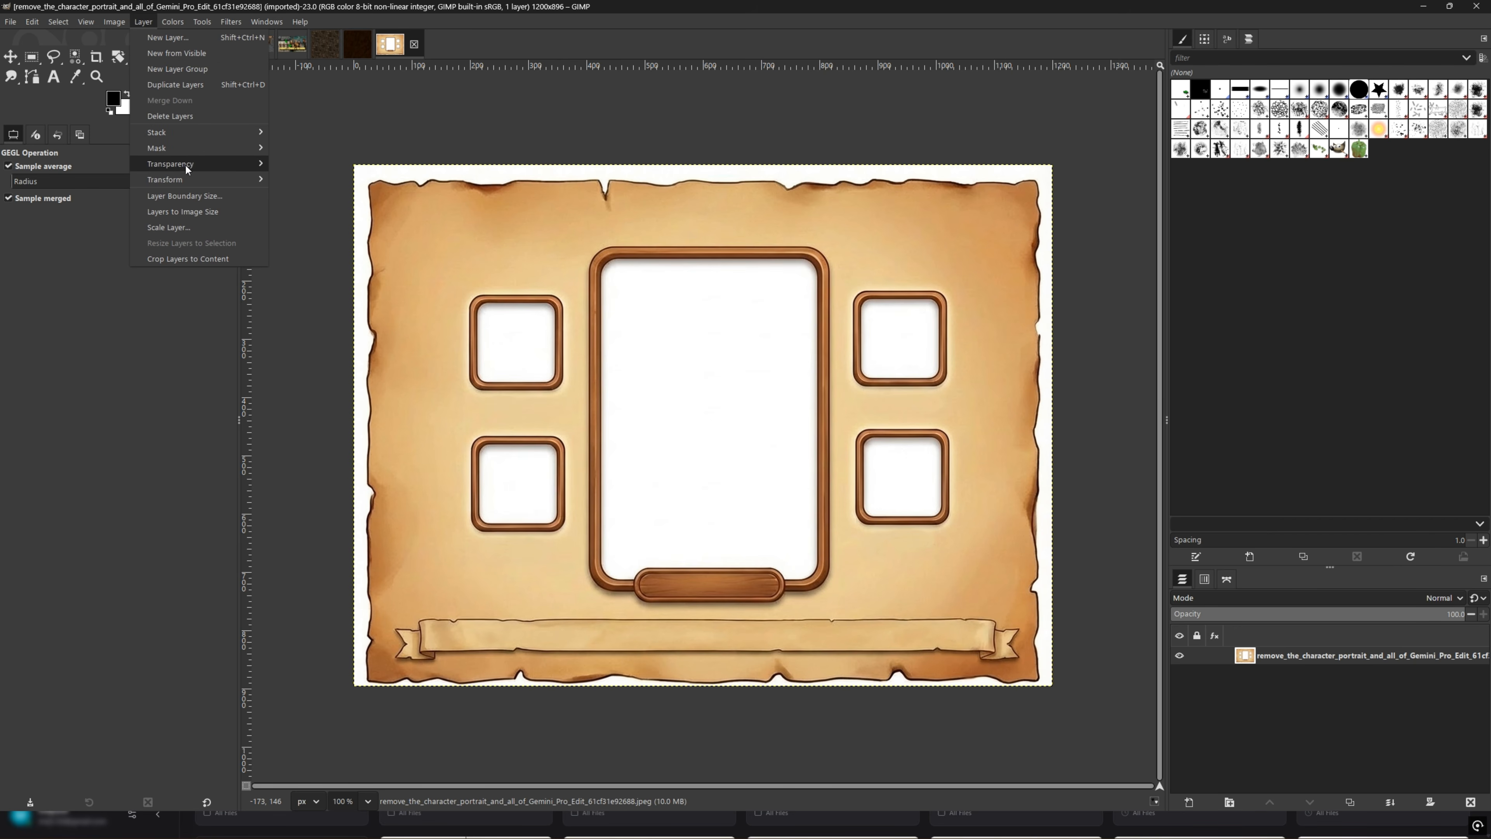
Step: In GIMP, add an alpha channel to the imported inventory panel layer and select all its white areas by color
mouse_move(195, 164)
click(325, 165)
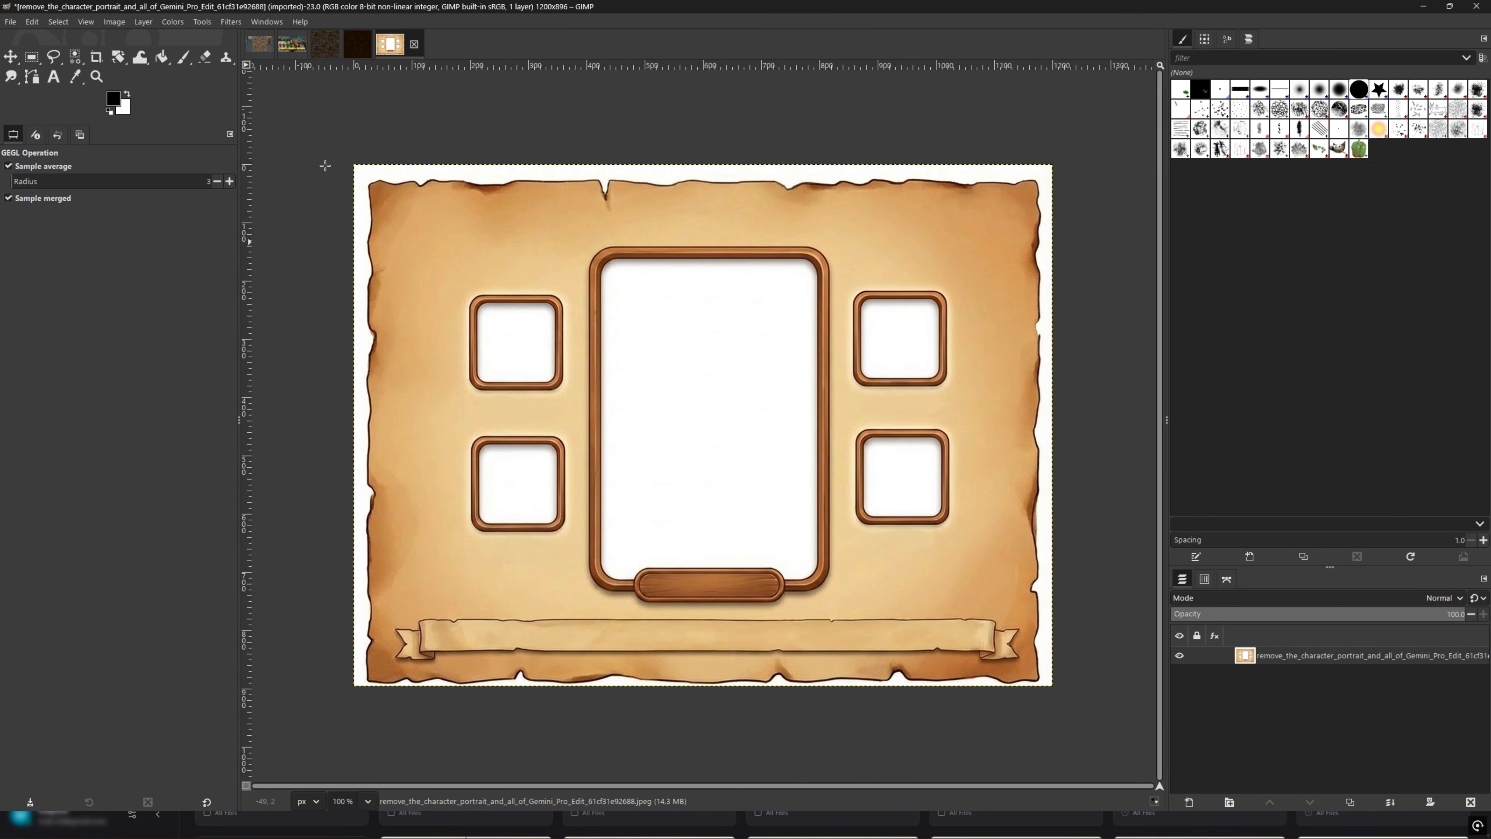
click(75, 56)
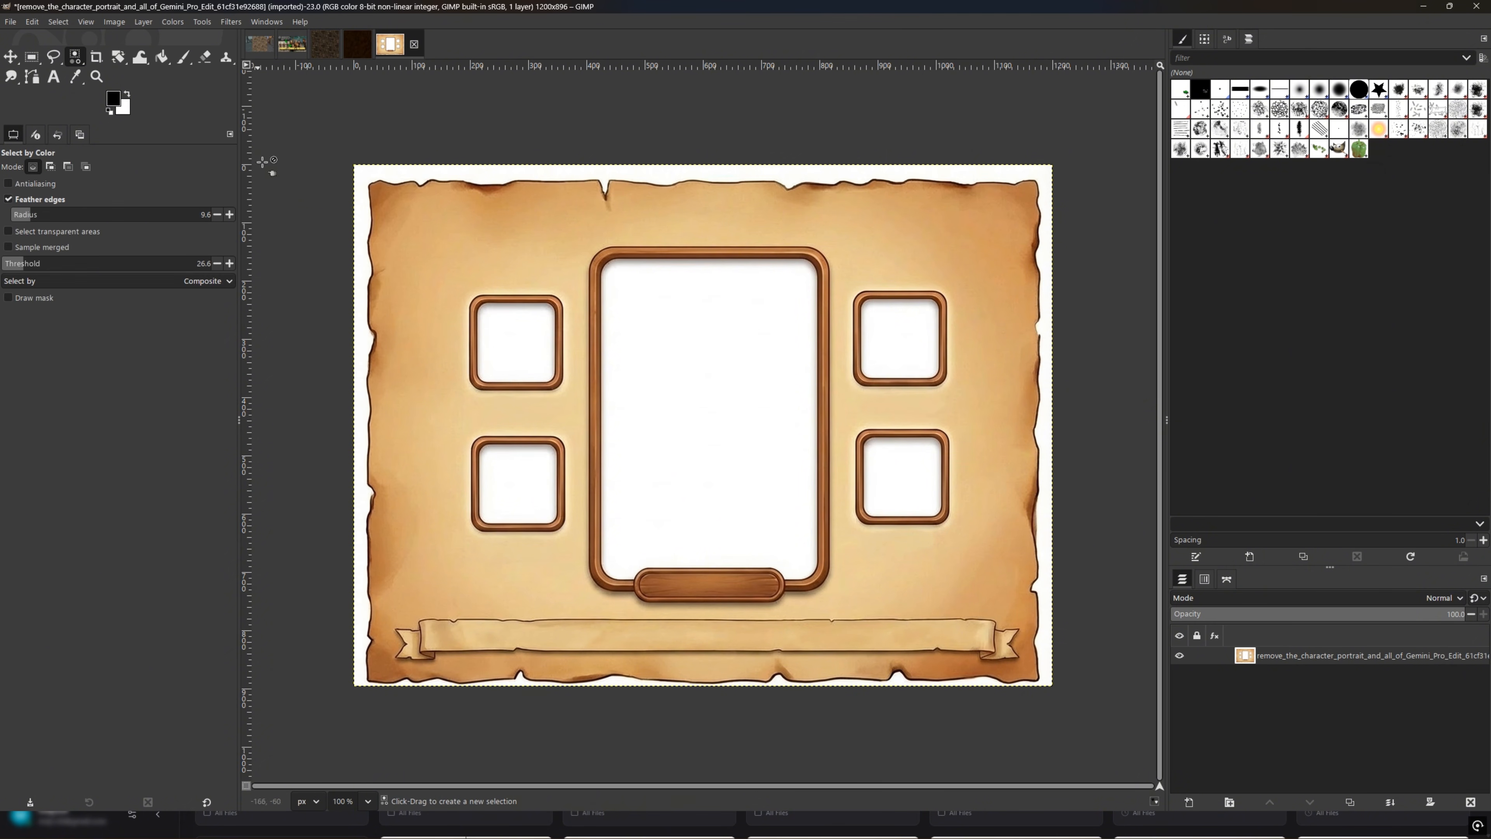
click(684, 367)
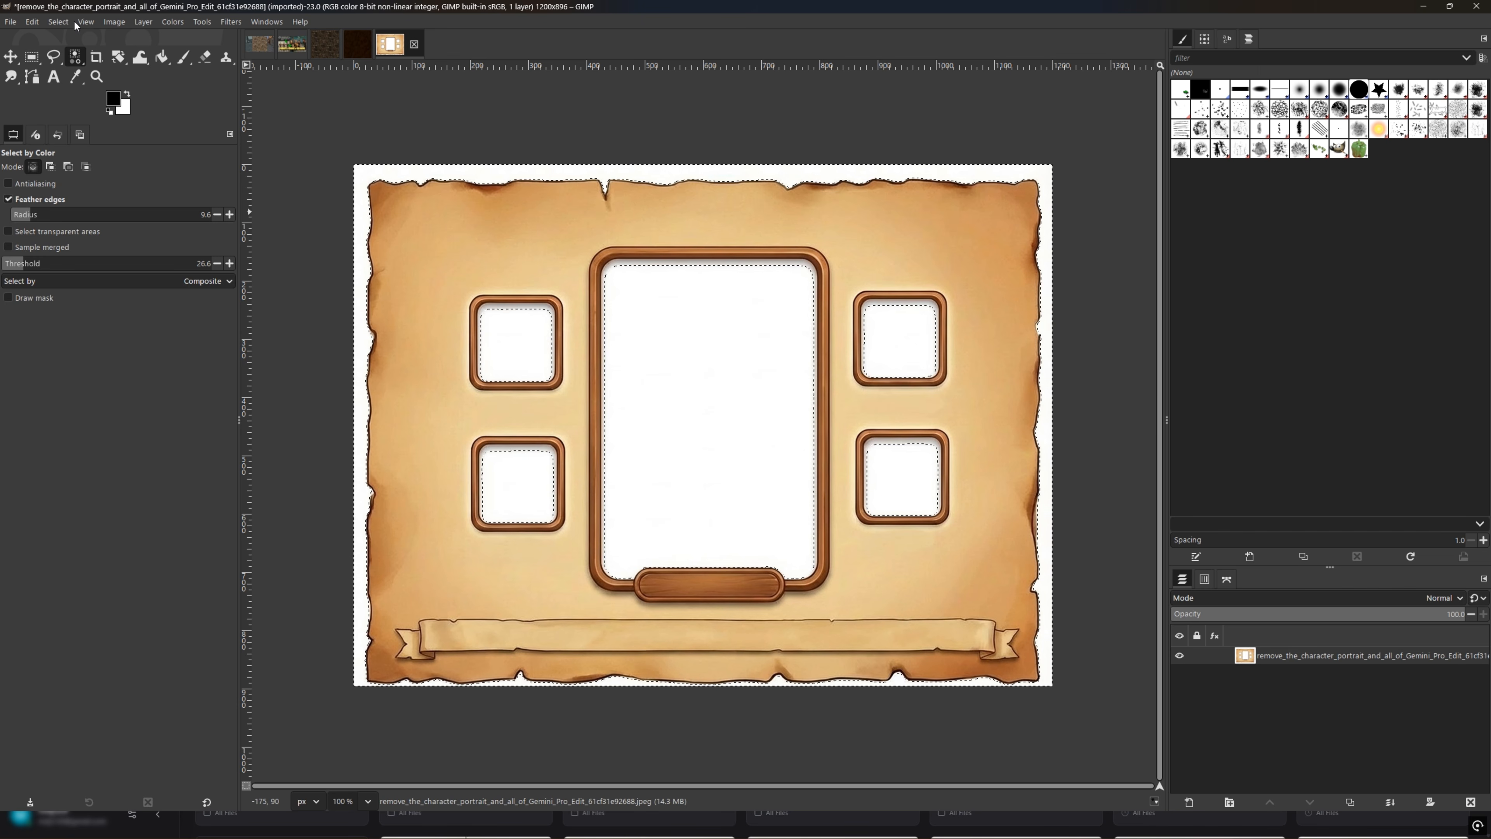
Step: Grow the white-area selection by 3 px and delete its contents to leave transparency around the panel and inside the slots
click(58, 21)
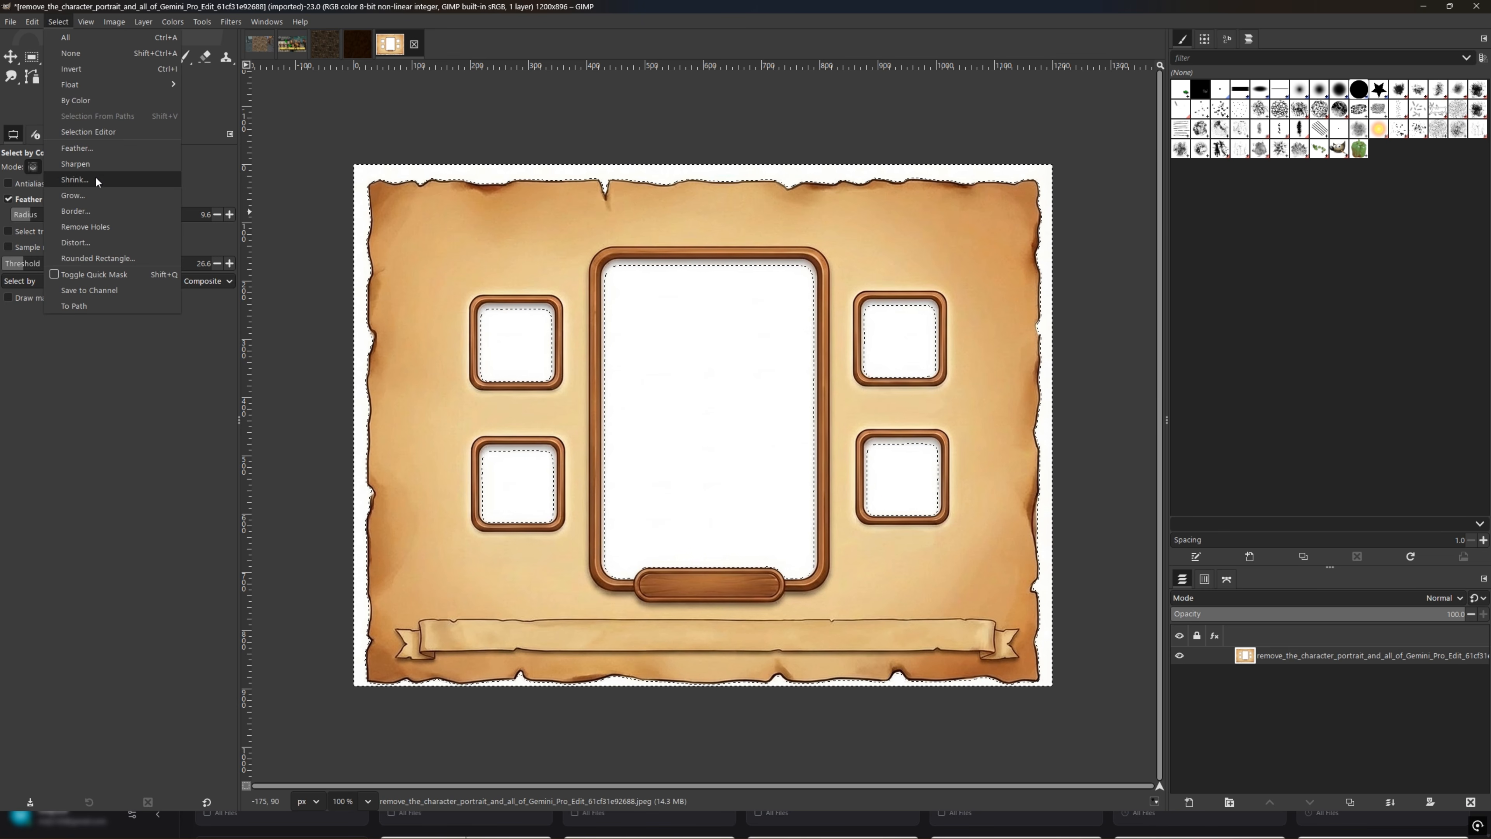
click(100, 195)
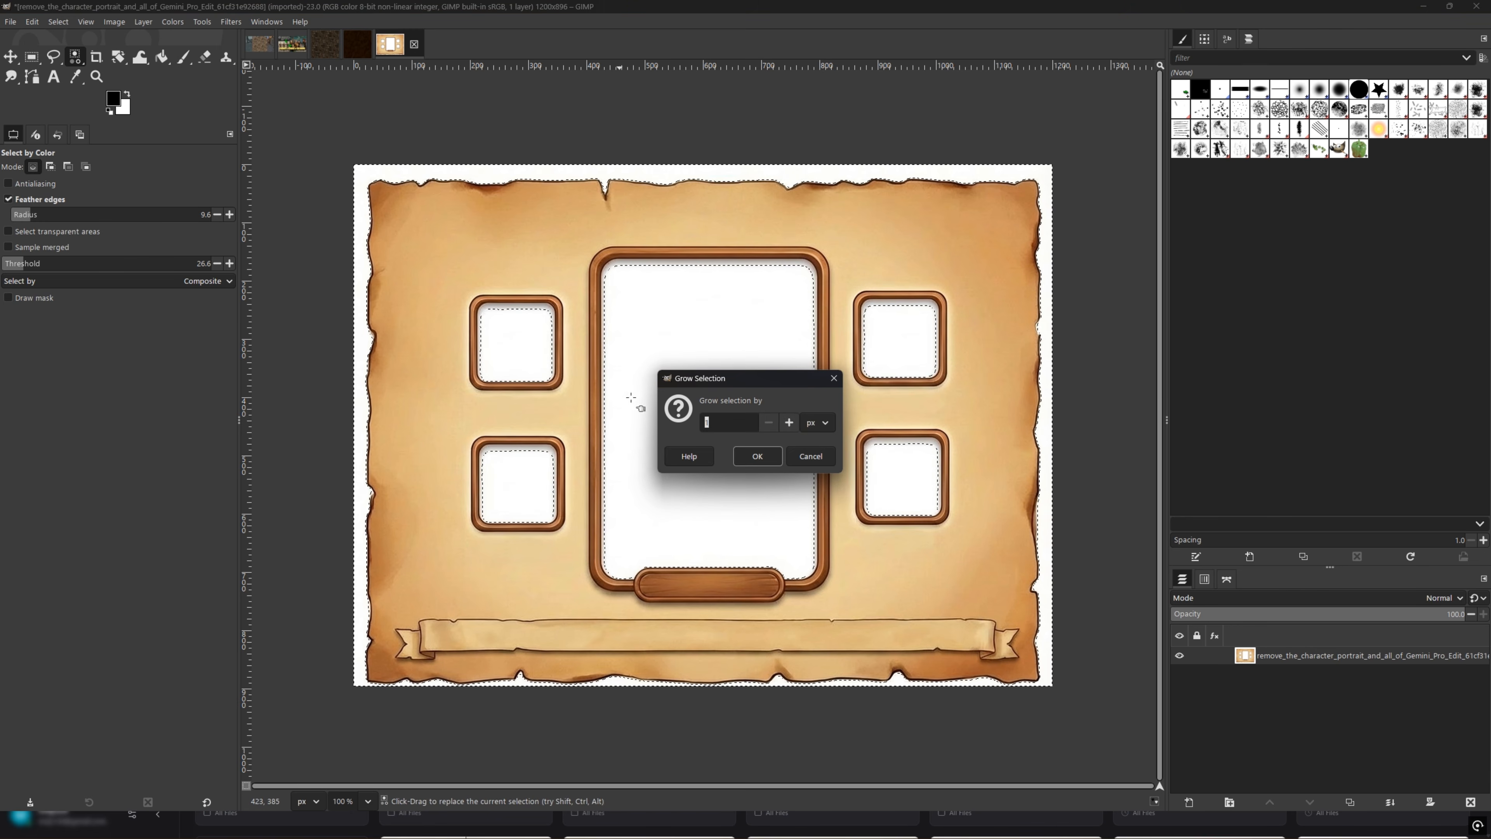
click(788, 423)
click(789, 423)
click(788, 423)
click(789, 423)
click(757, 456)
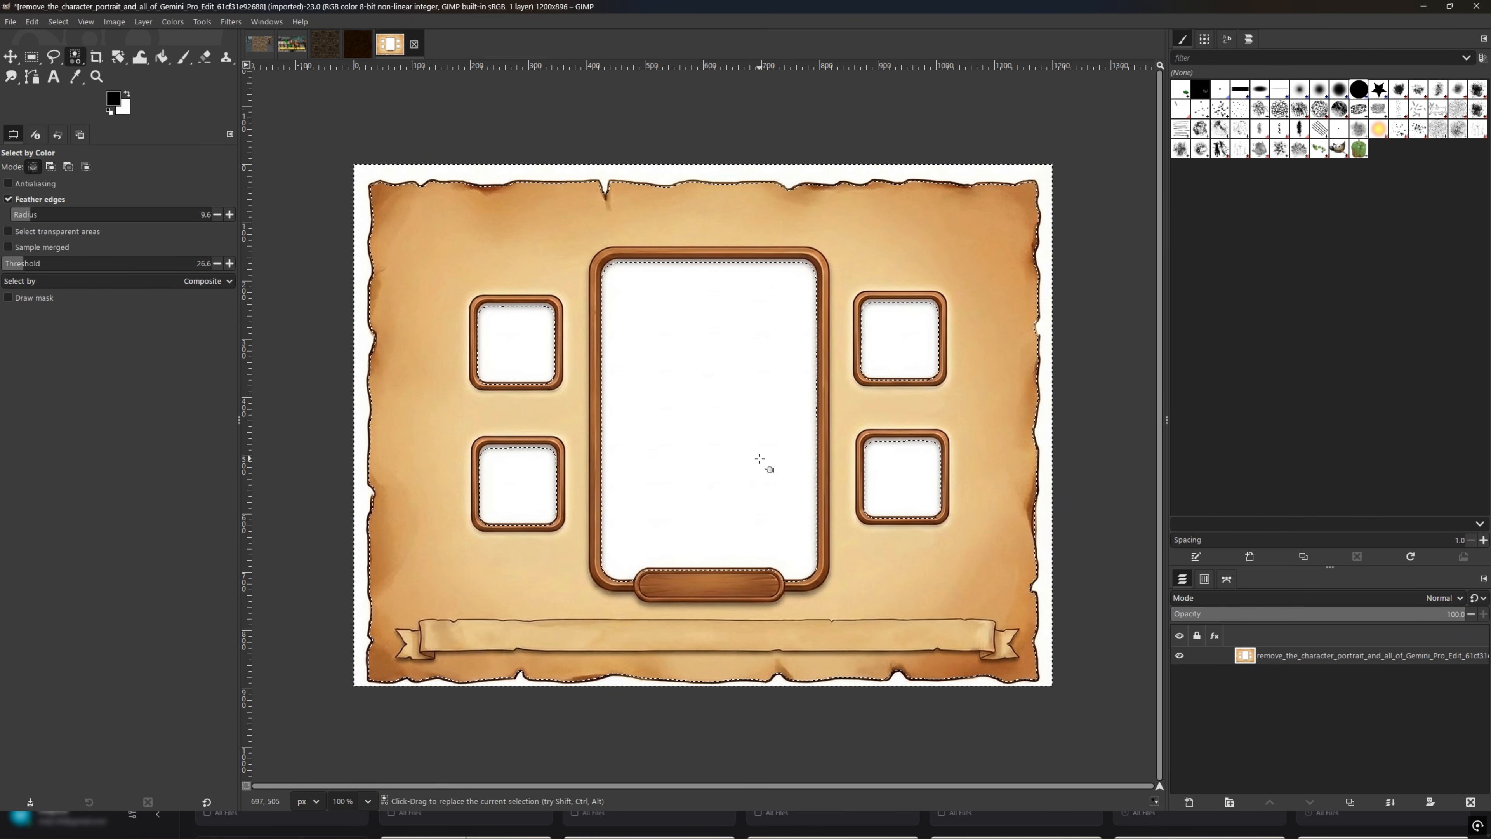
key(Delete)
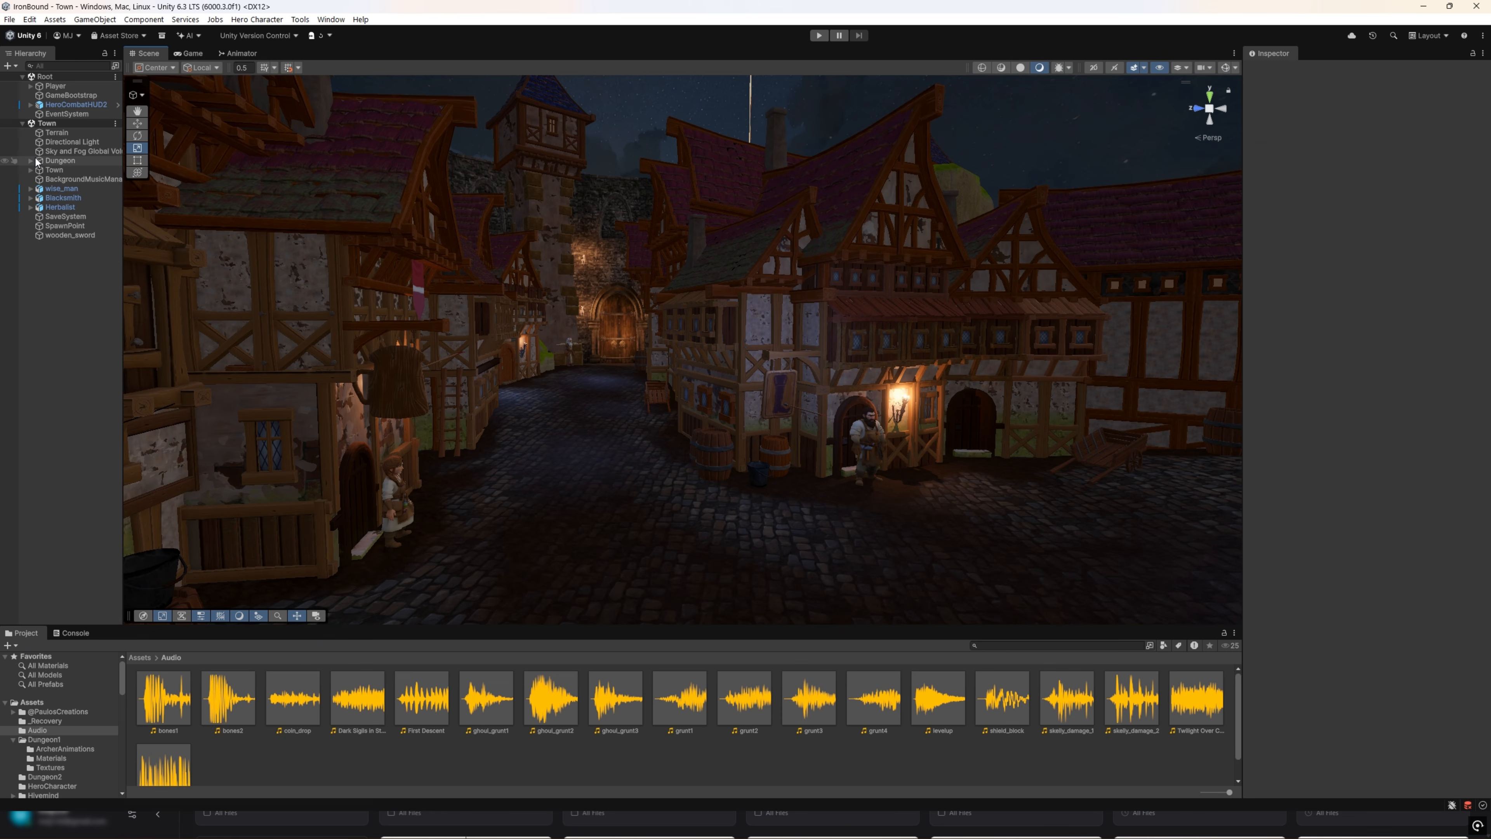
Step: Switch to Unity and add a UI panel named InventoryPanel under HeroCombatHUD2
double_click(77, 104)
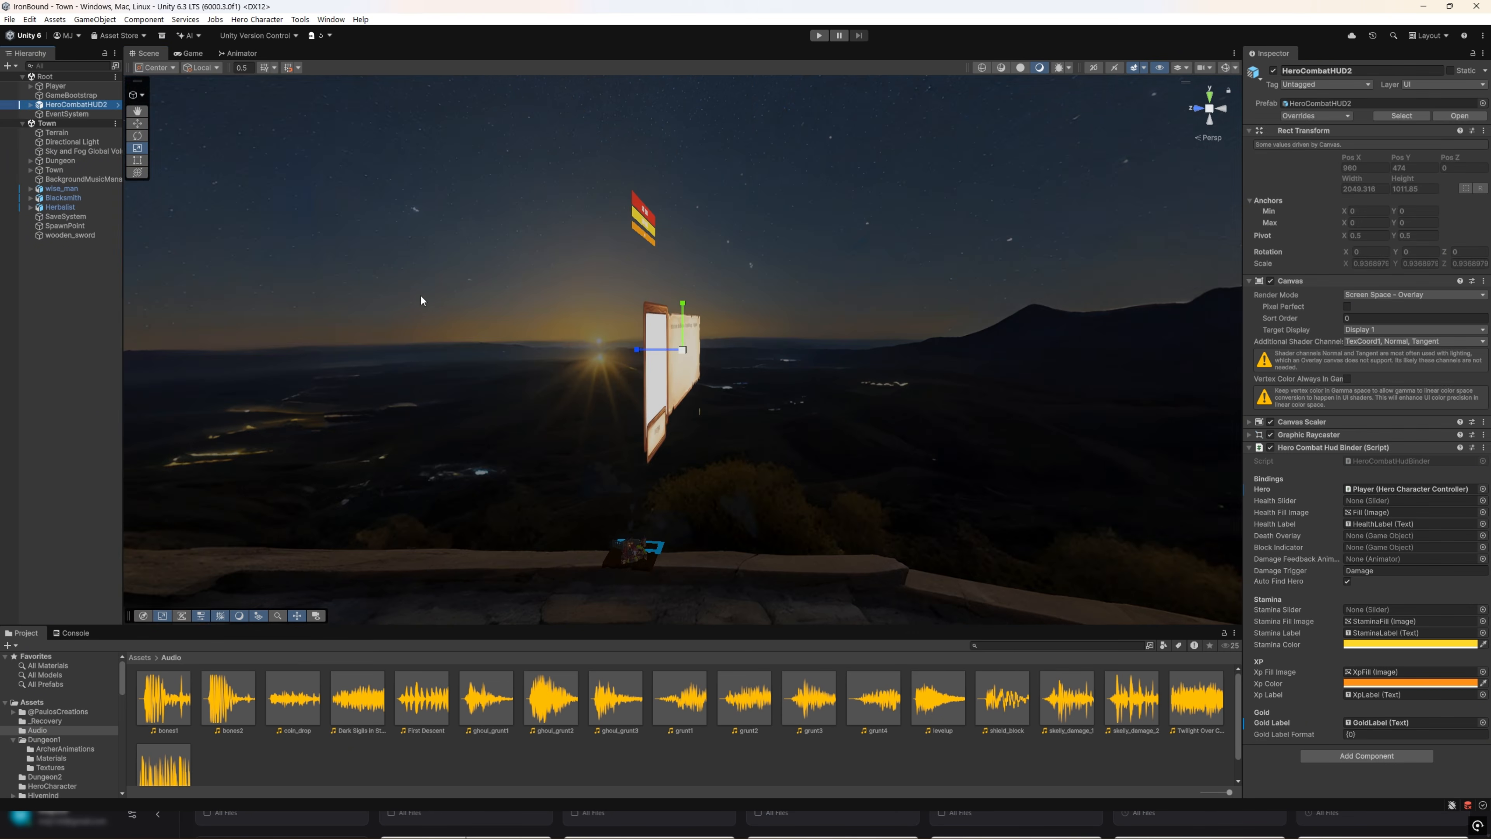
right_drag(635, 345, 352, 346)
key(w)
key(d)
key(s)
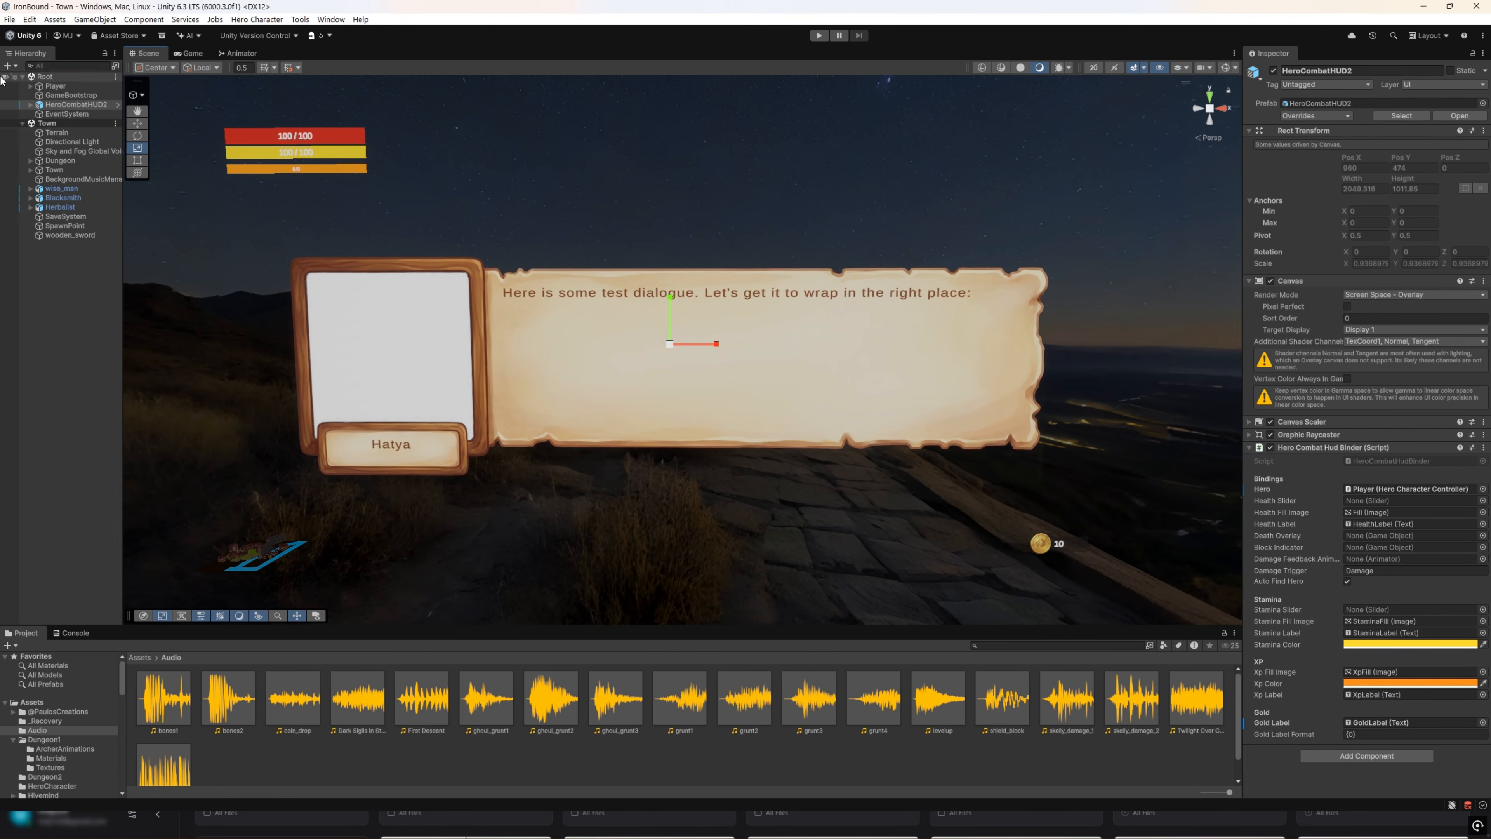
click(30, 104)
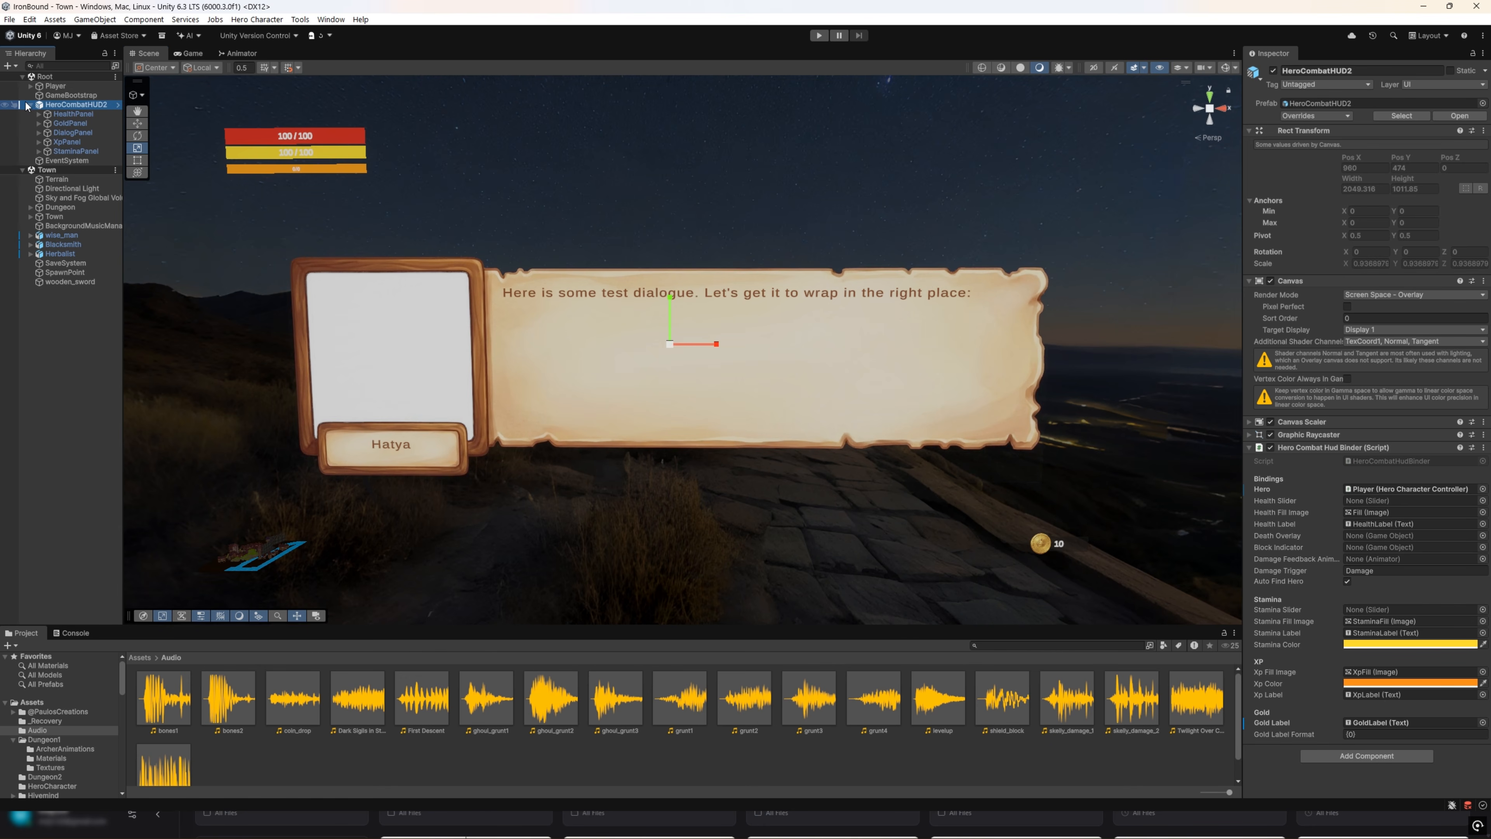
right_click(67, 109)
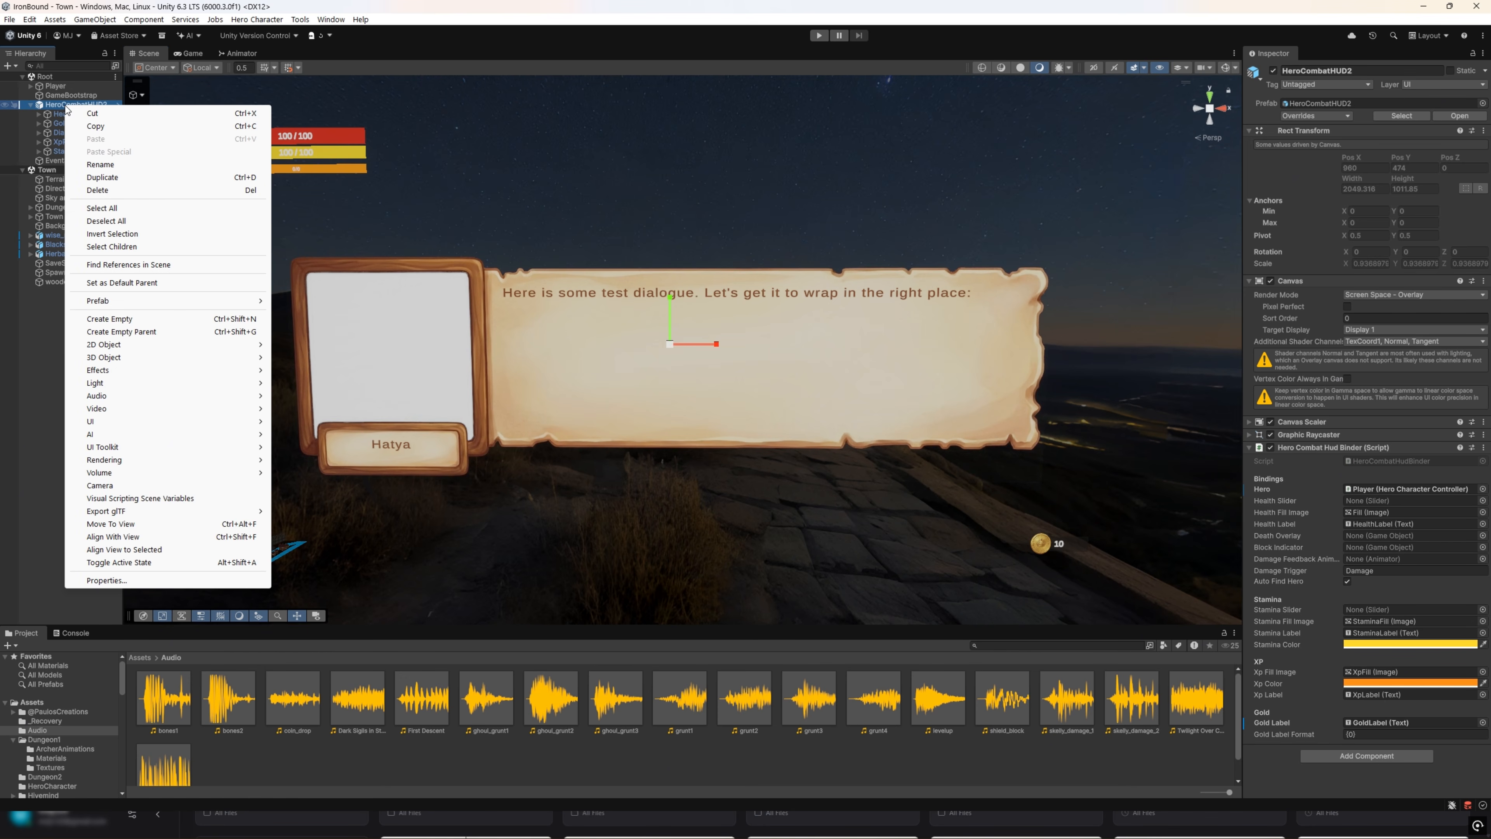
mouse_move(144, 347)
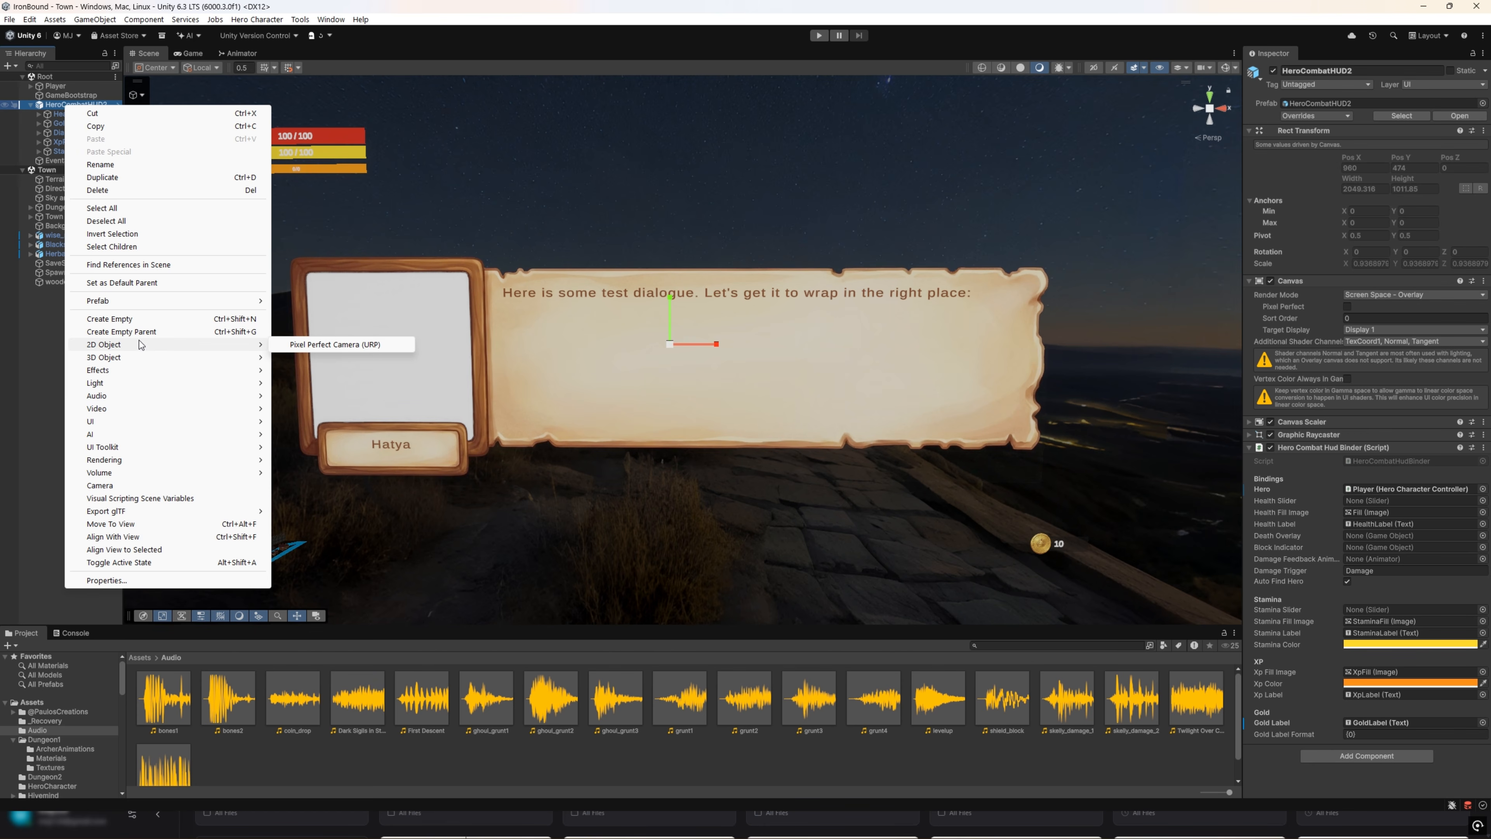
mouse_move(144, 420)
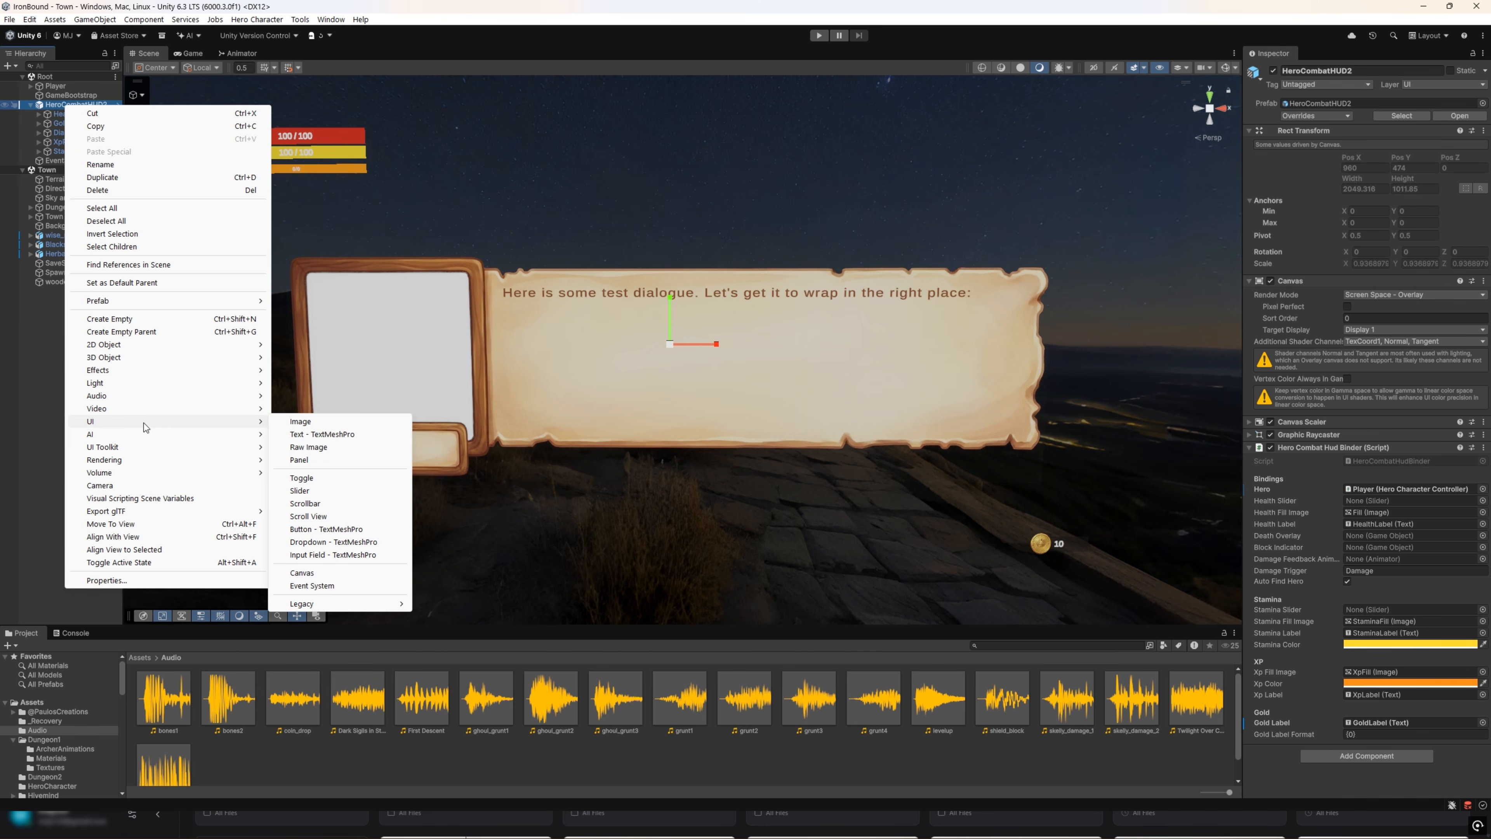
click(338, 460)
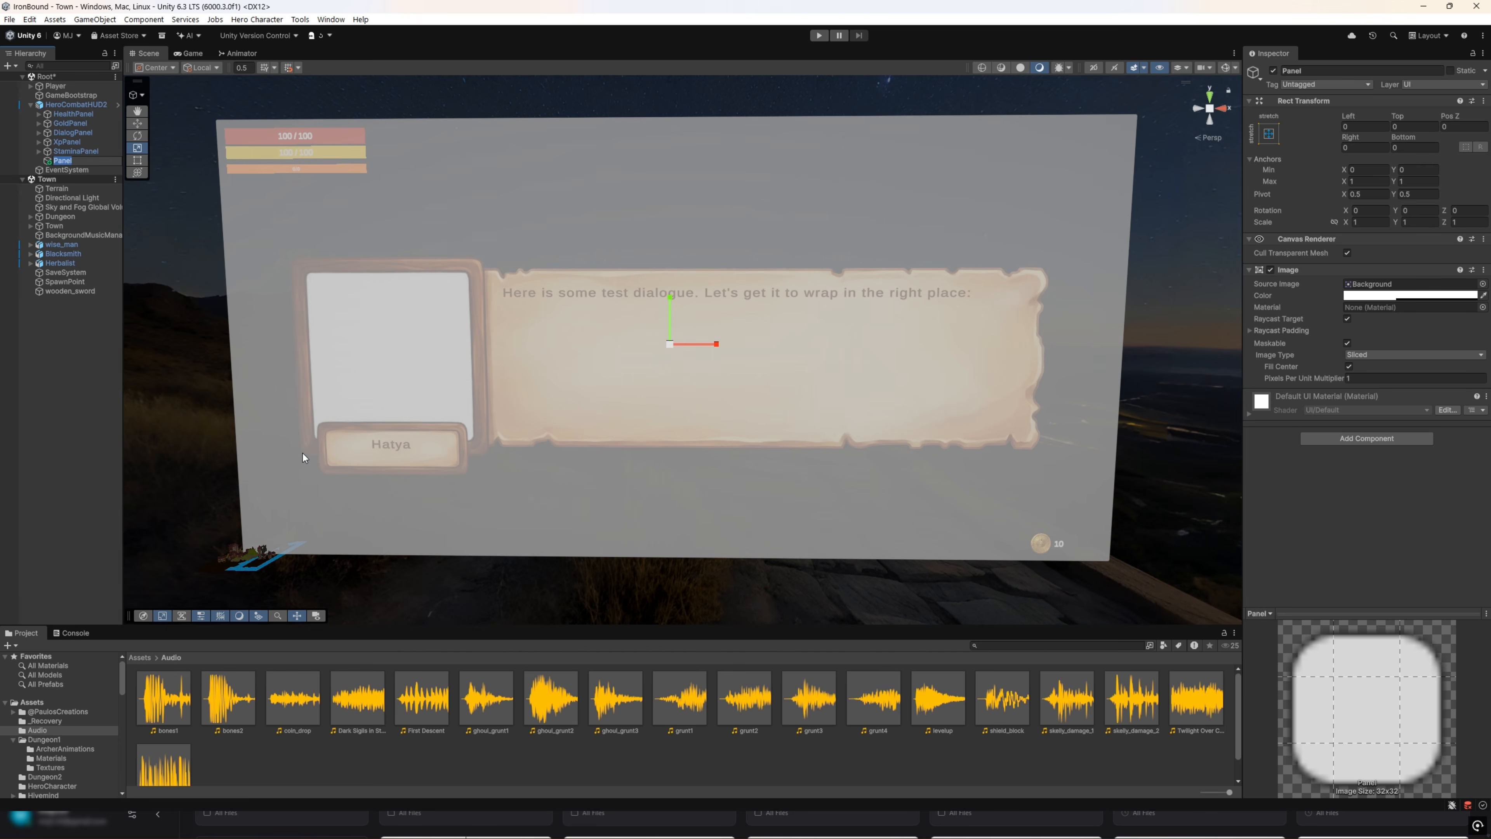
text(InventoryPanel)
key(Return)
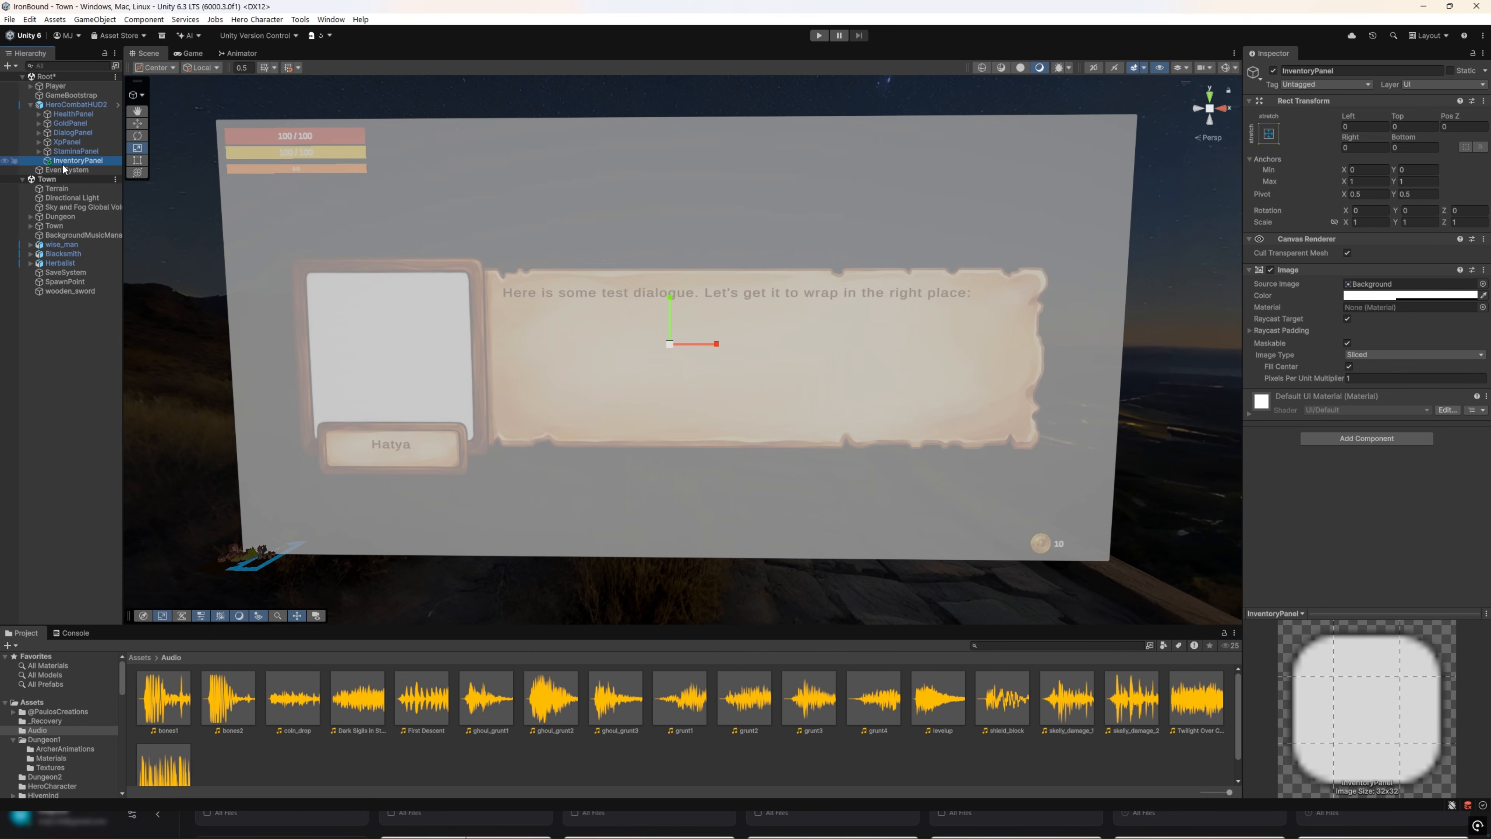
Step: Add a UI image named InventoryBackground as a child of InventoryPanel
click(39, 151)
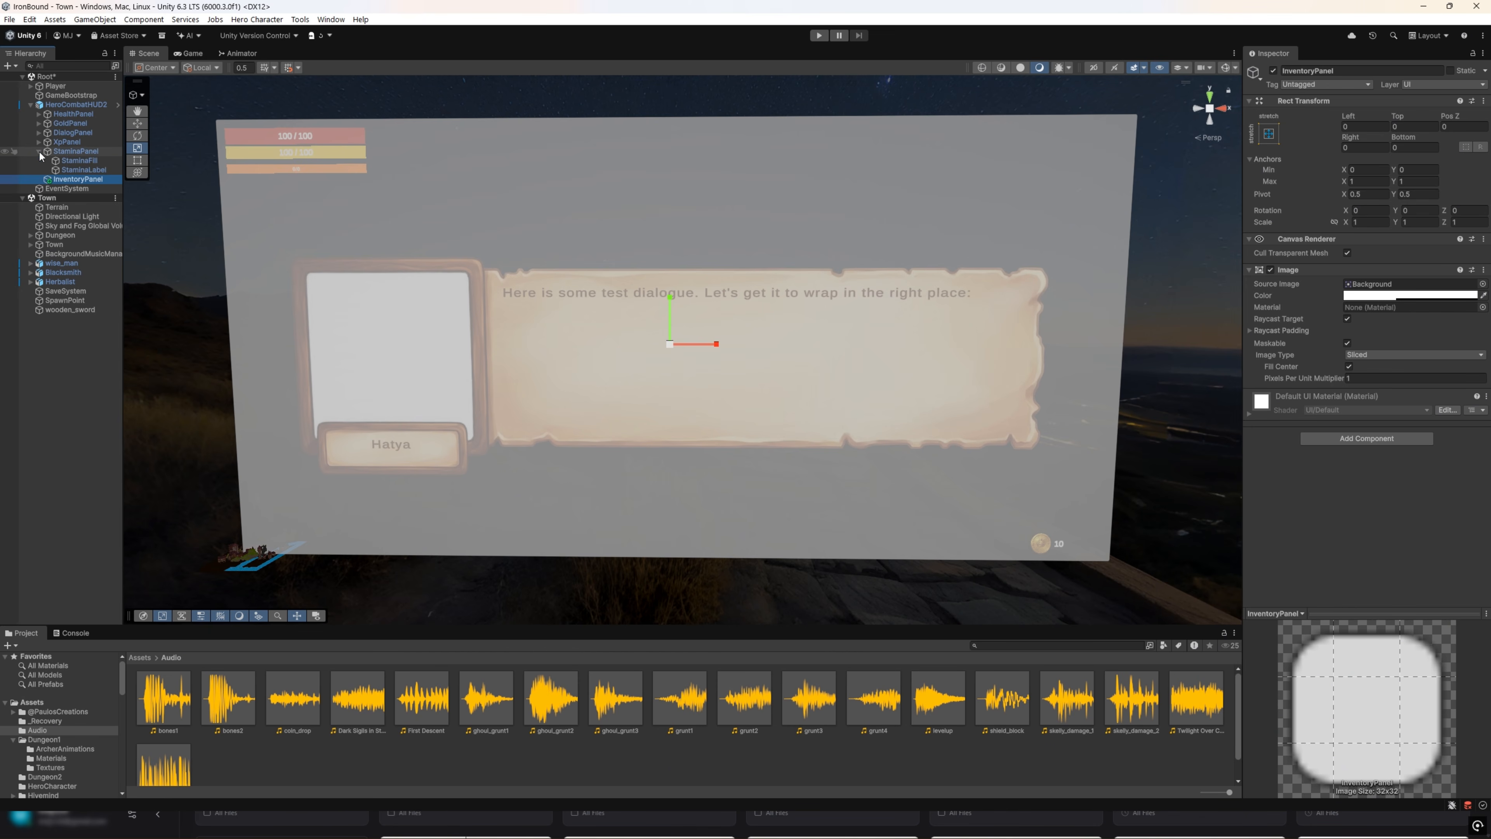
click(39, 151)
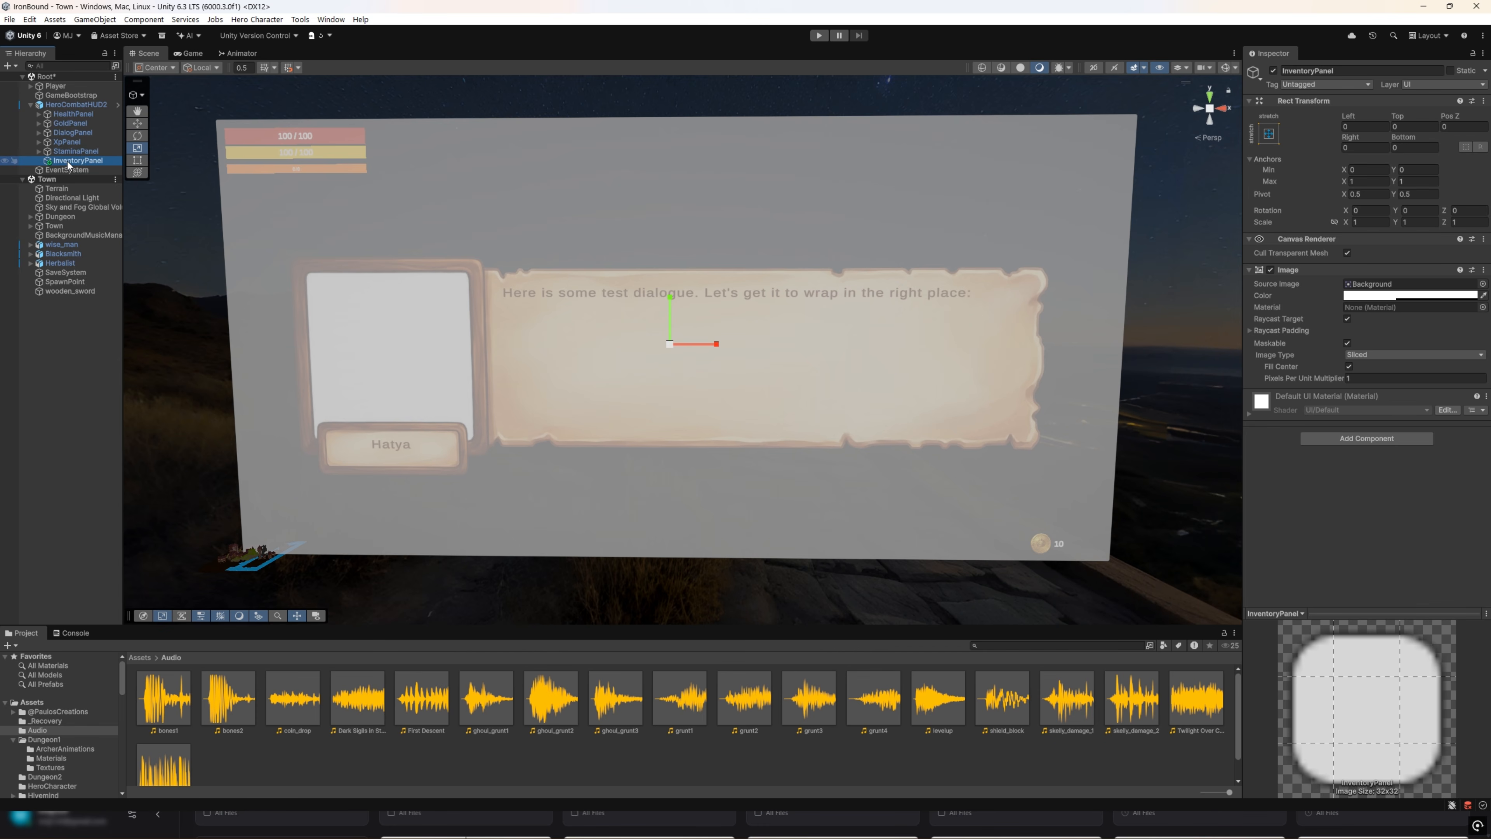
right_click(67, 163)
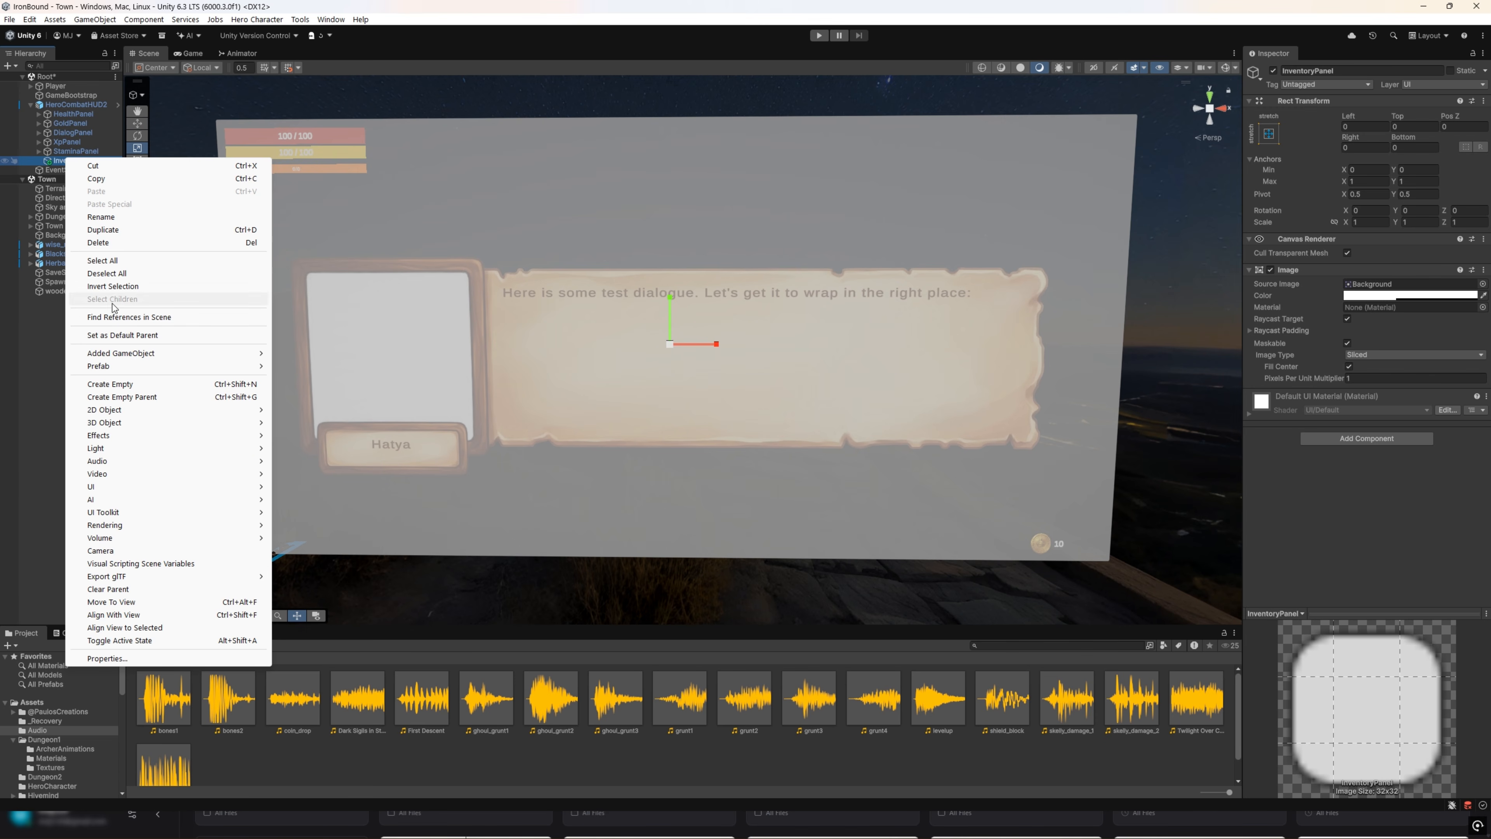
mouse_move(186, 488)
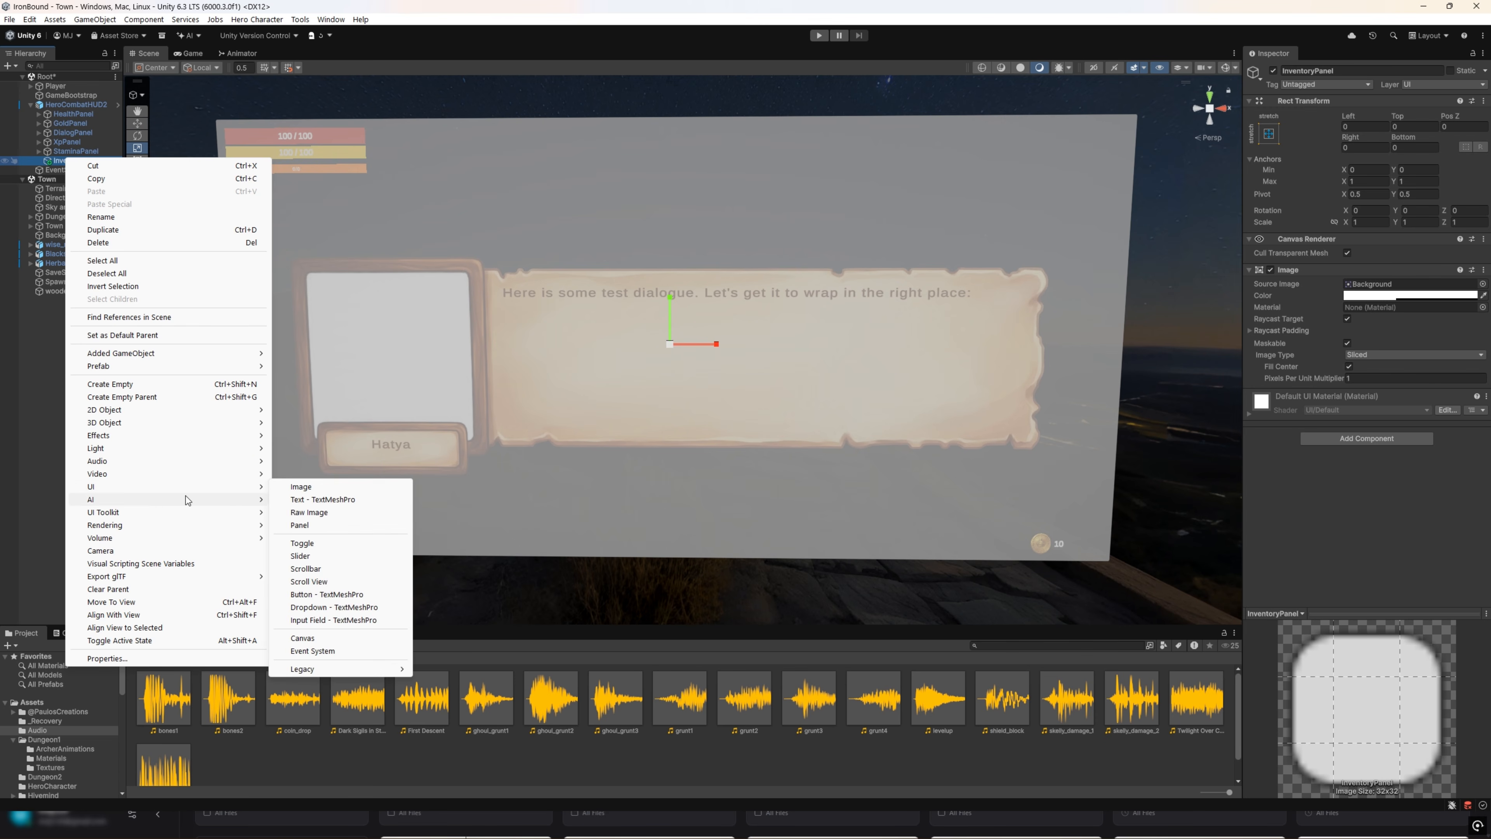
click(324, 487)
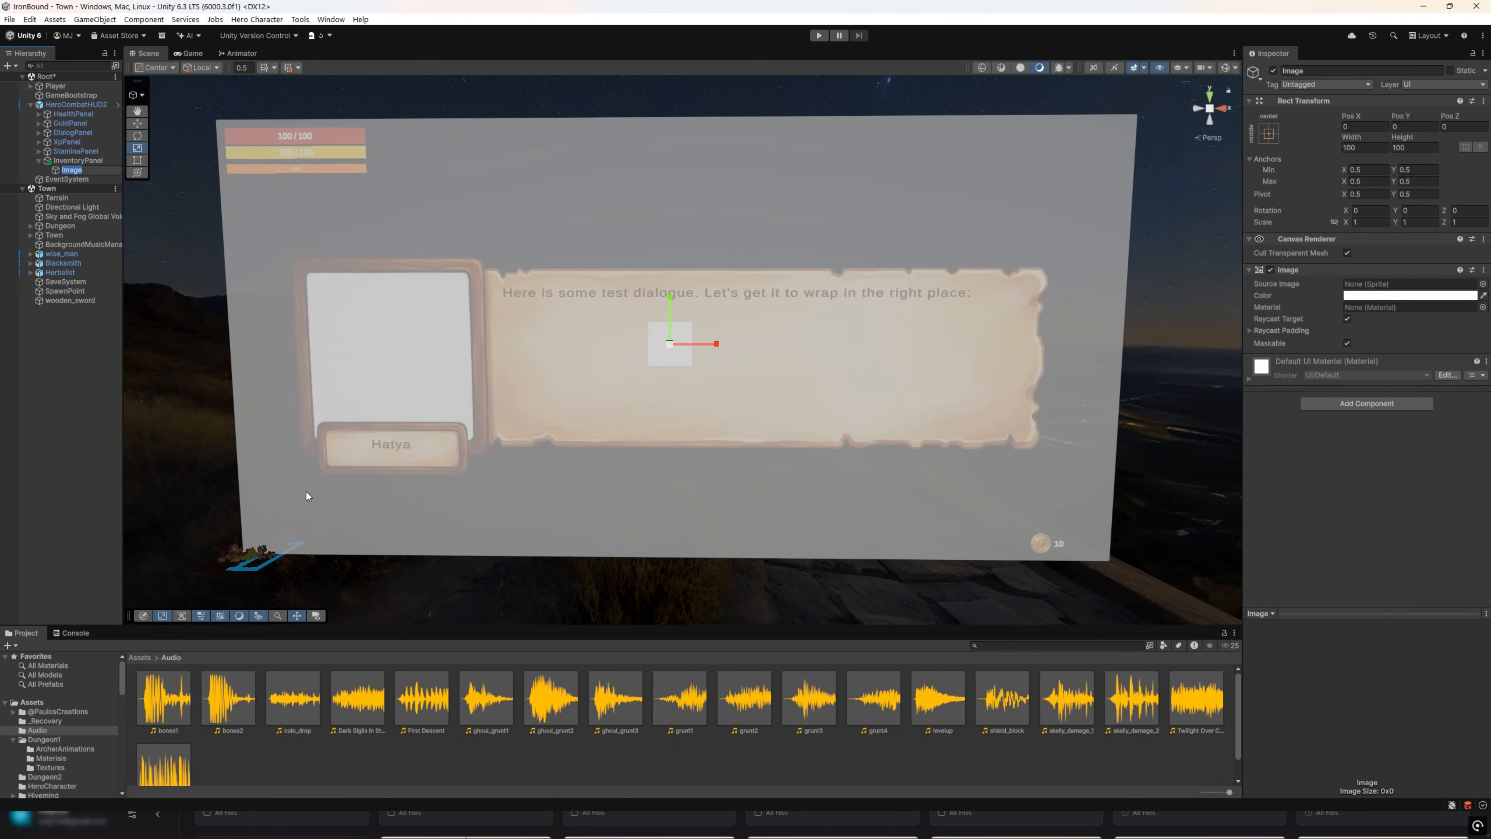
text(Inveoty)
text(yBackground)
key(Return)
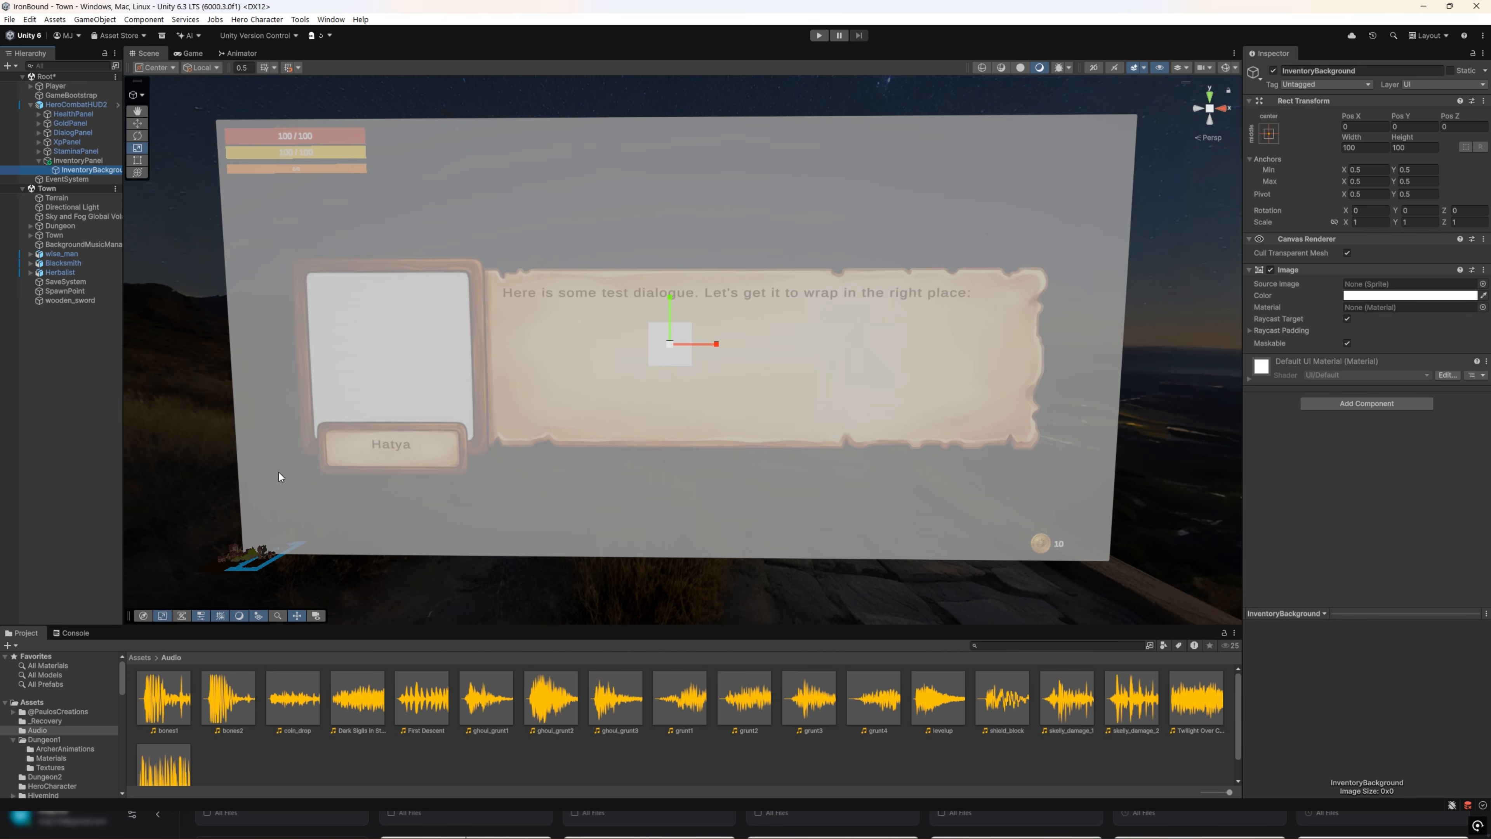
Step: Import inventory.png from the Downloads folder into the project's Assets > Root folder
drag(369, 624, 329, 513)
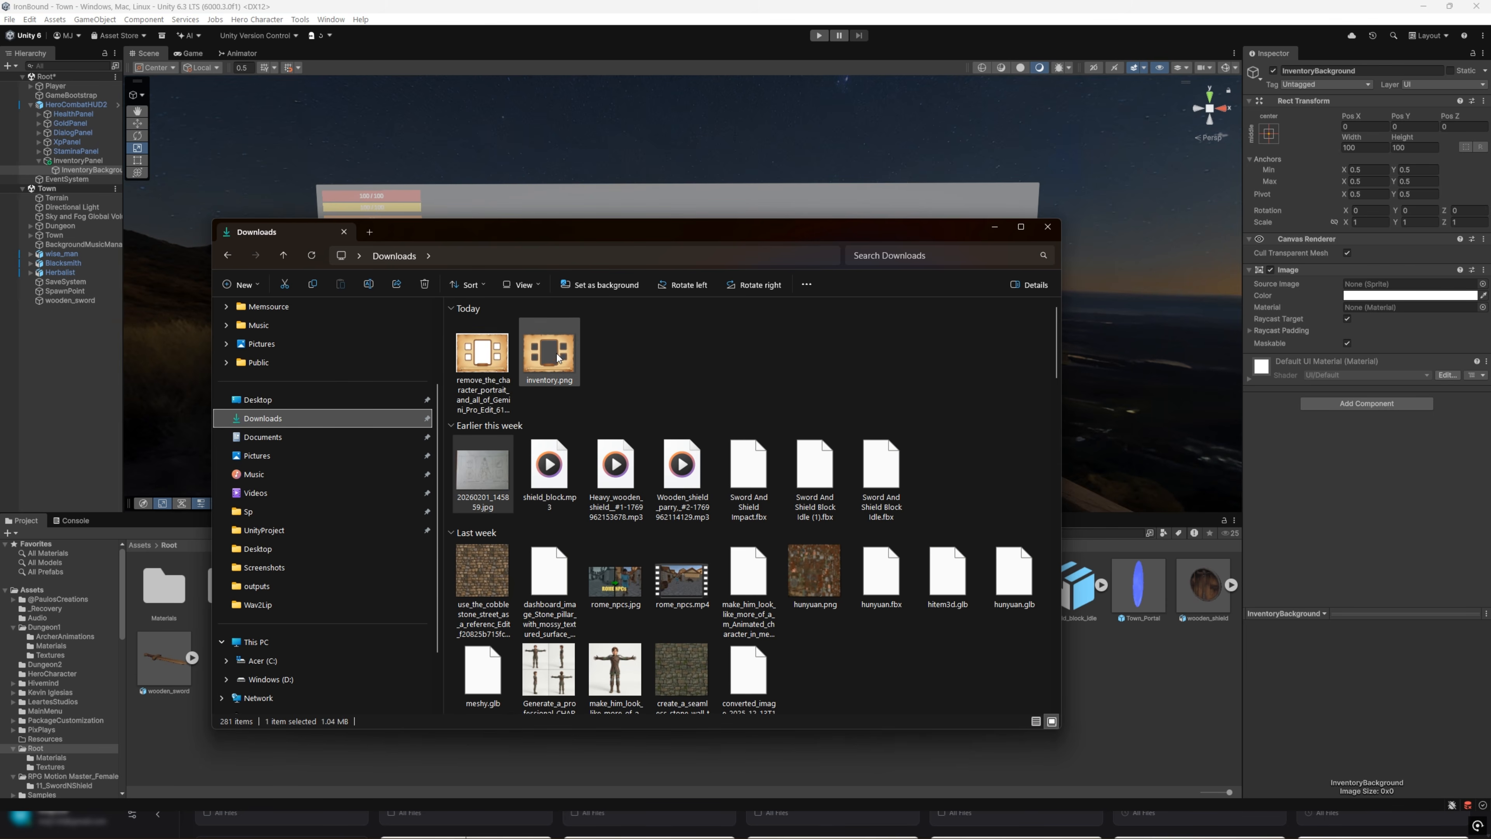
drag(558, 357, 759, 752)
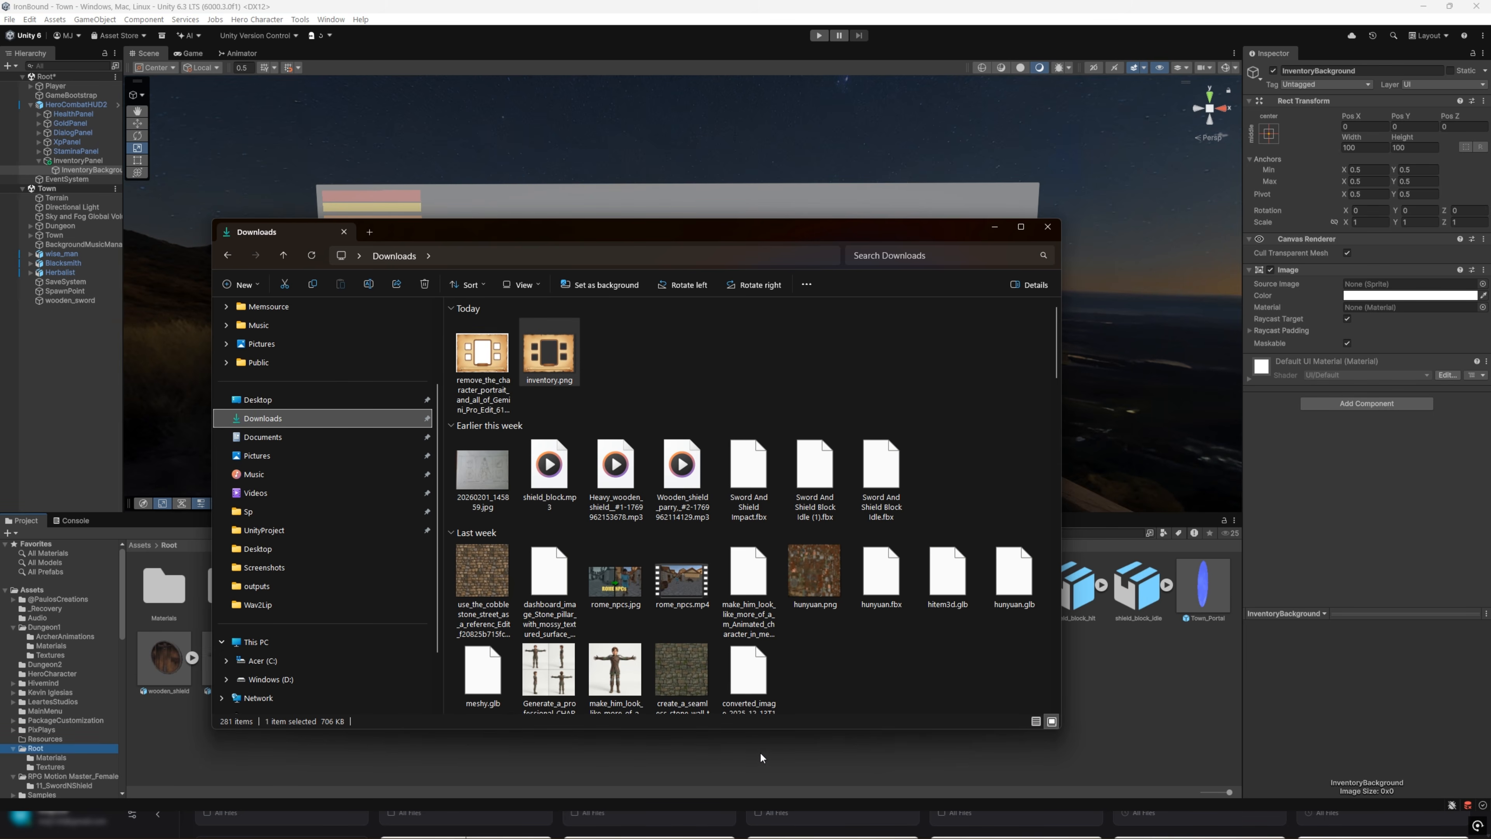
click(722, 762)
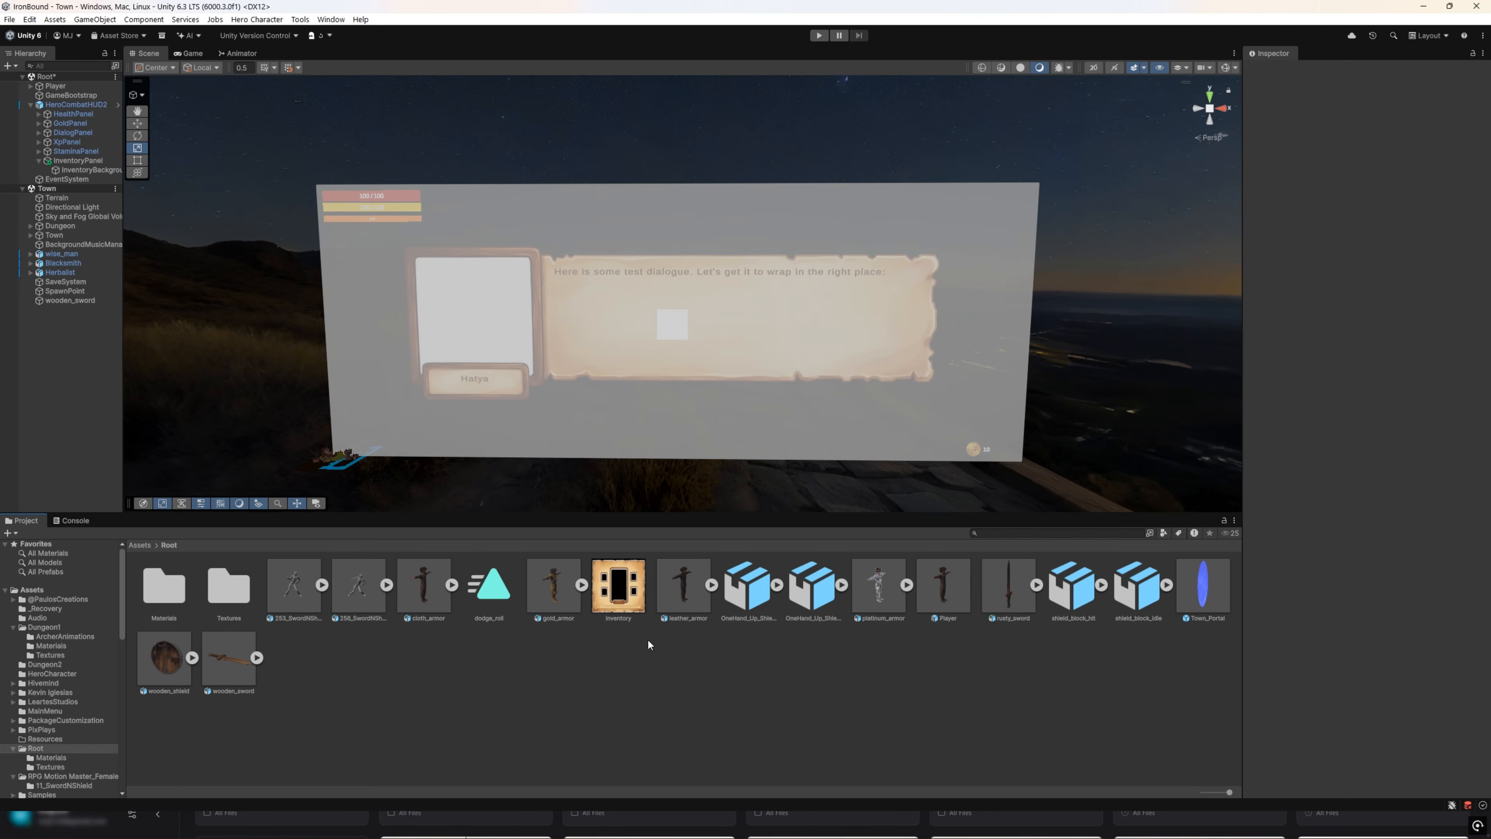
Step: Set the inventory texture's type to Sprite (2D and UI) with Sprite Mode Single and apply the import settings
click(619, 583)
click(1421, 107)
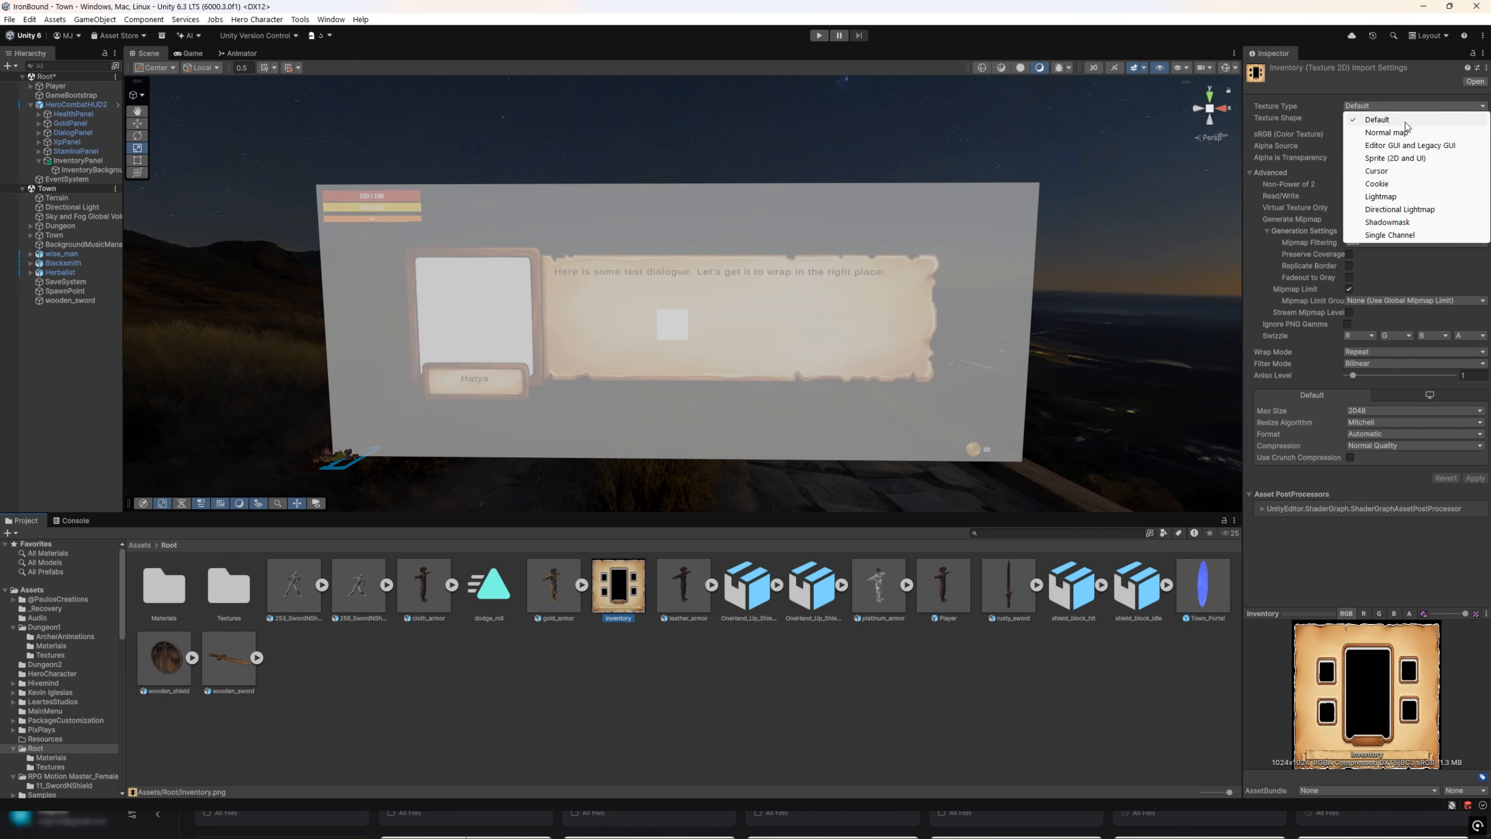
click(1406, 155)
click(1411, 135)
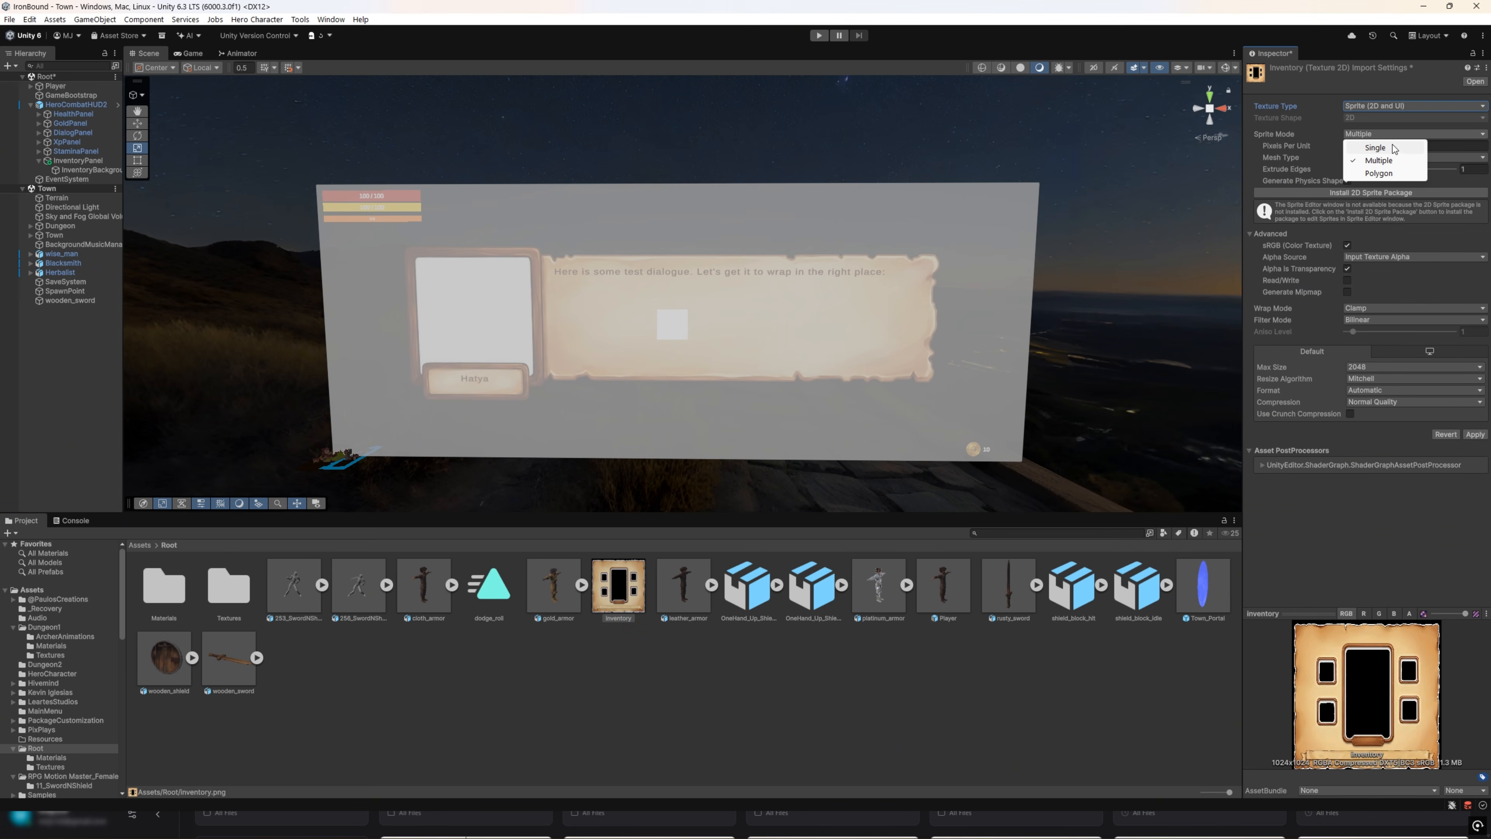
click(1377, 147)
click(1475, 447)
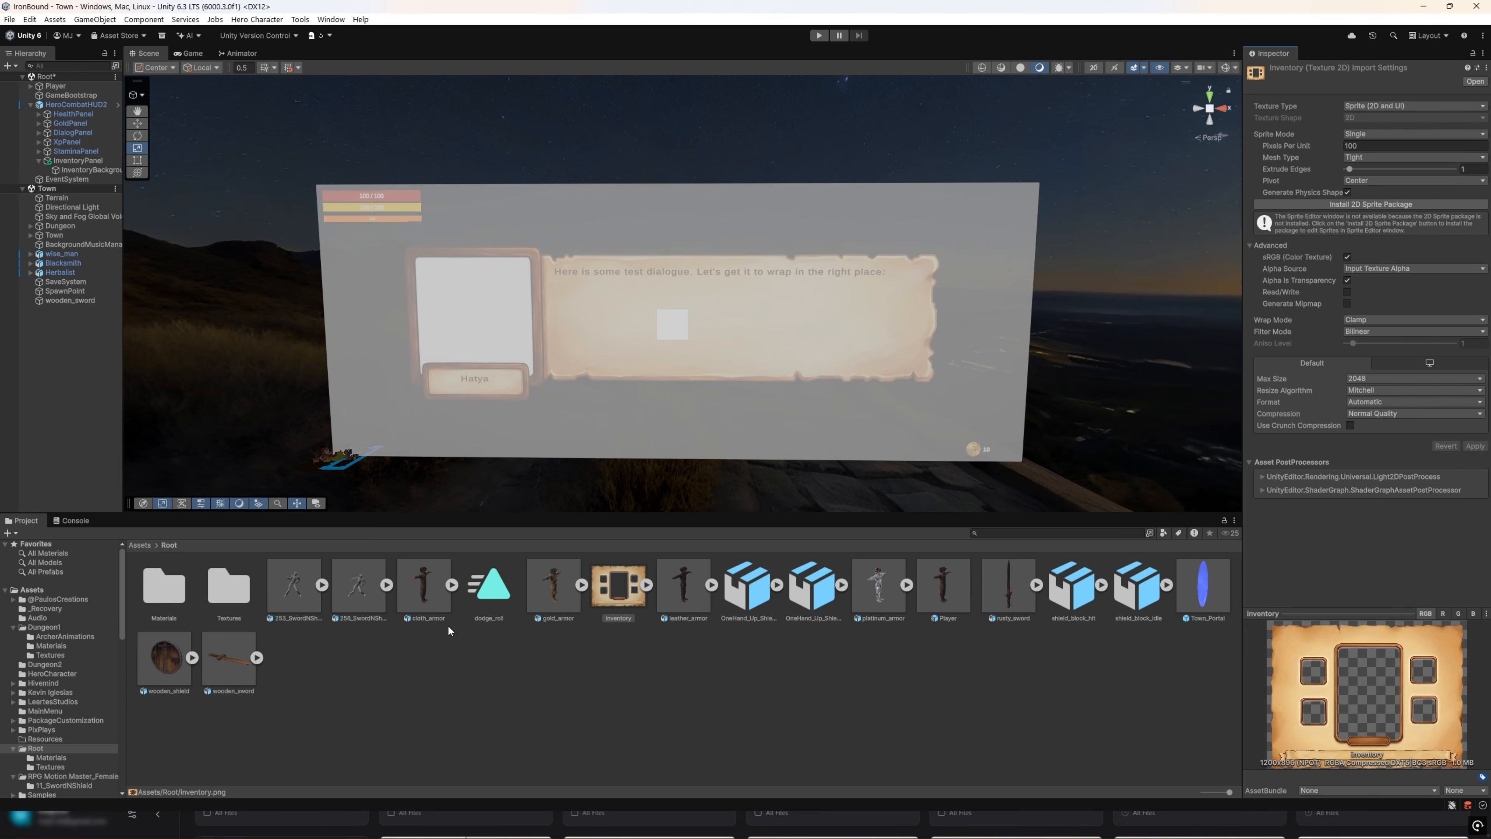
Step: Assign the inventory sprite as InventoryBackground's source image and set its size to 1200 wide by 896 high
click(88, 170)
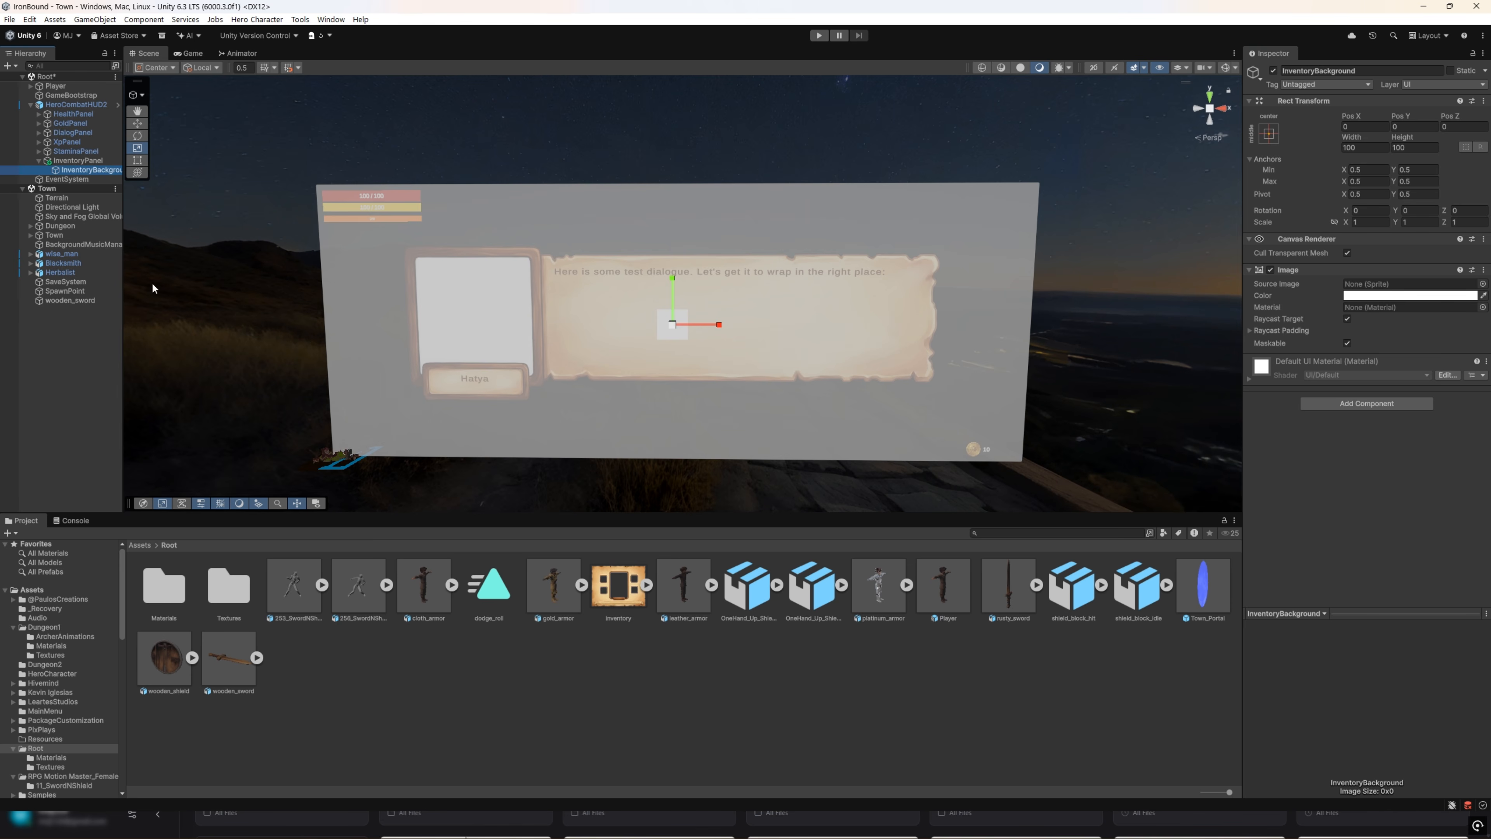
drag(618, 585, 1391, 288)
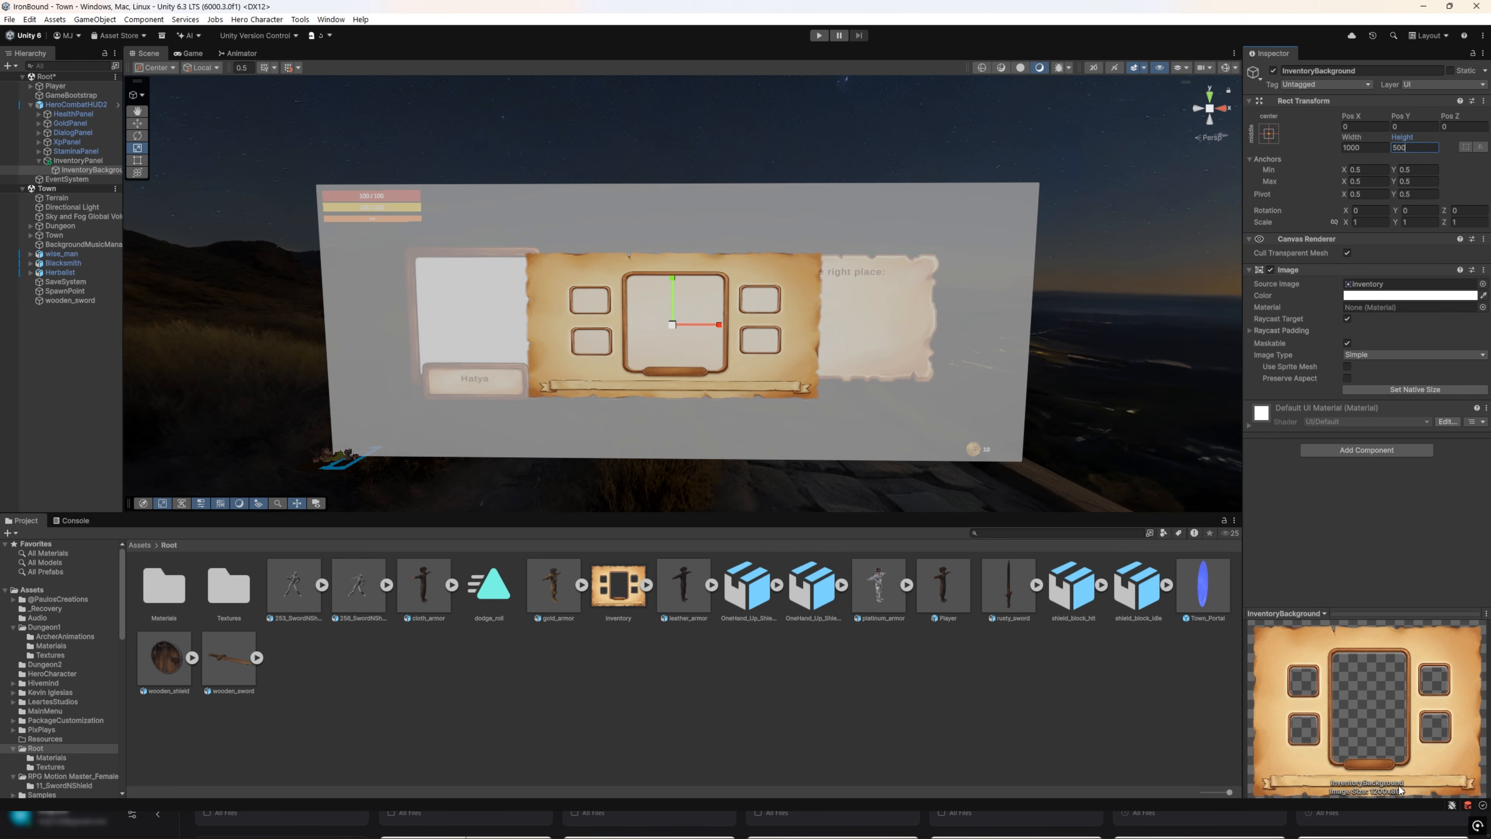
click(1373, 148)
text(120)
key(Tab)
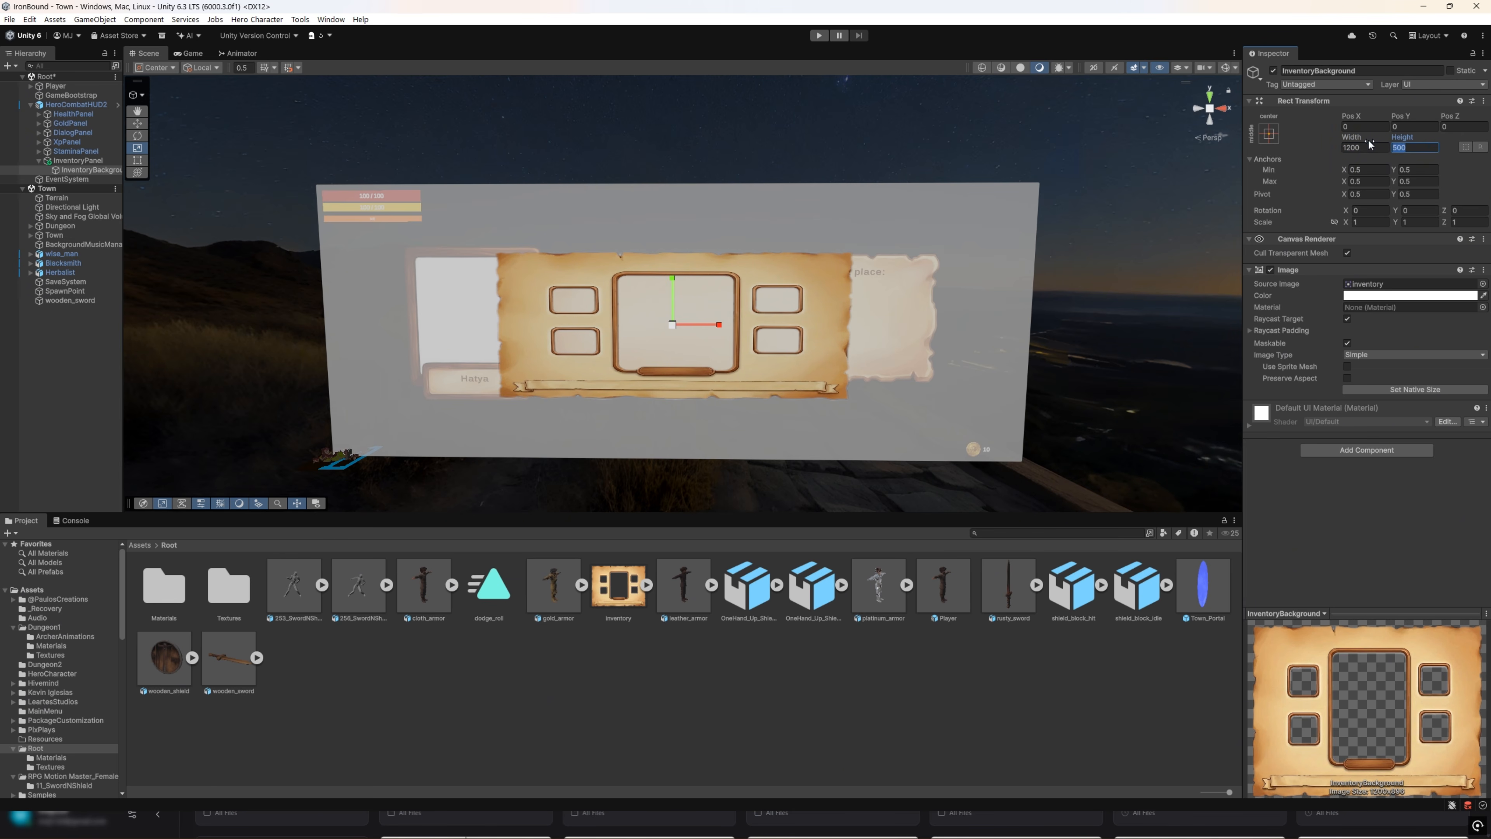
text(896)
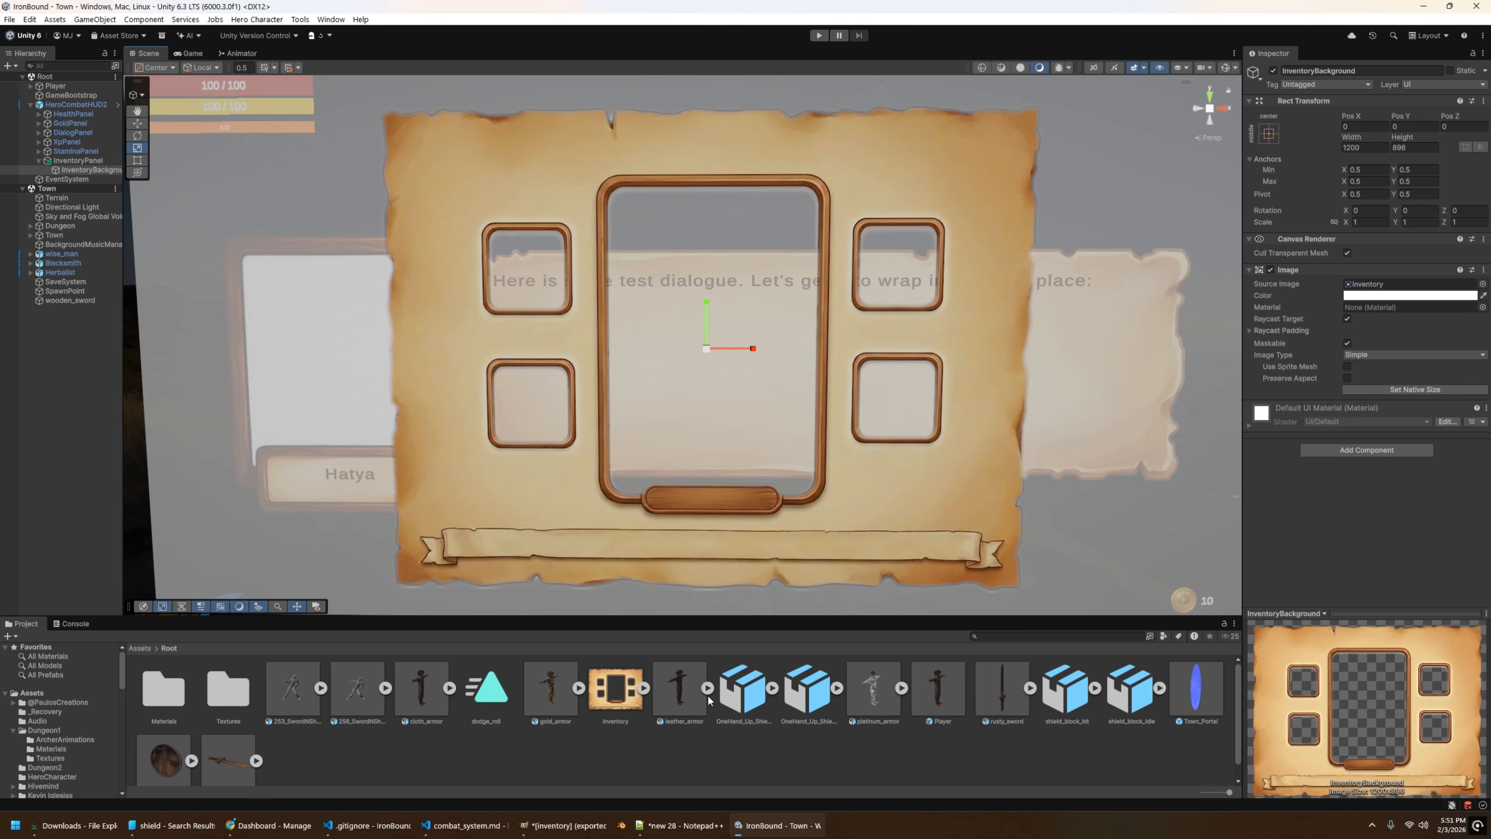
Step: Create a render texture named PortaitRT in the project's Assets > Root folder
drag(667, 615, 667, 477)
right_click(605, 635)
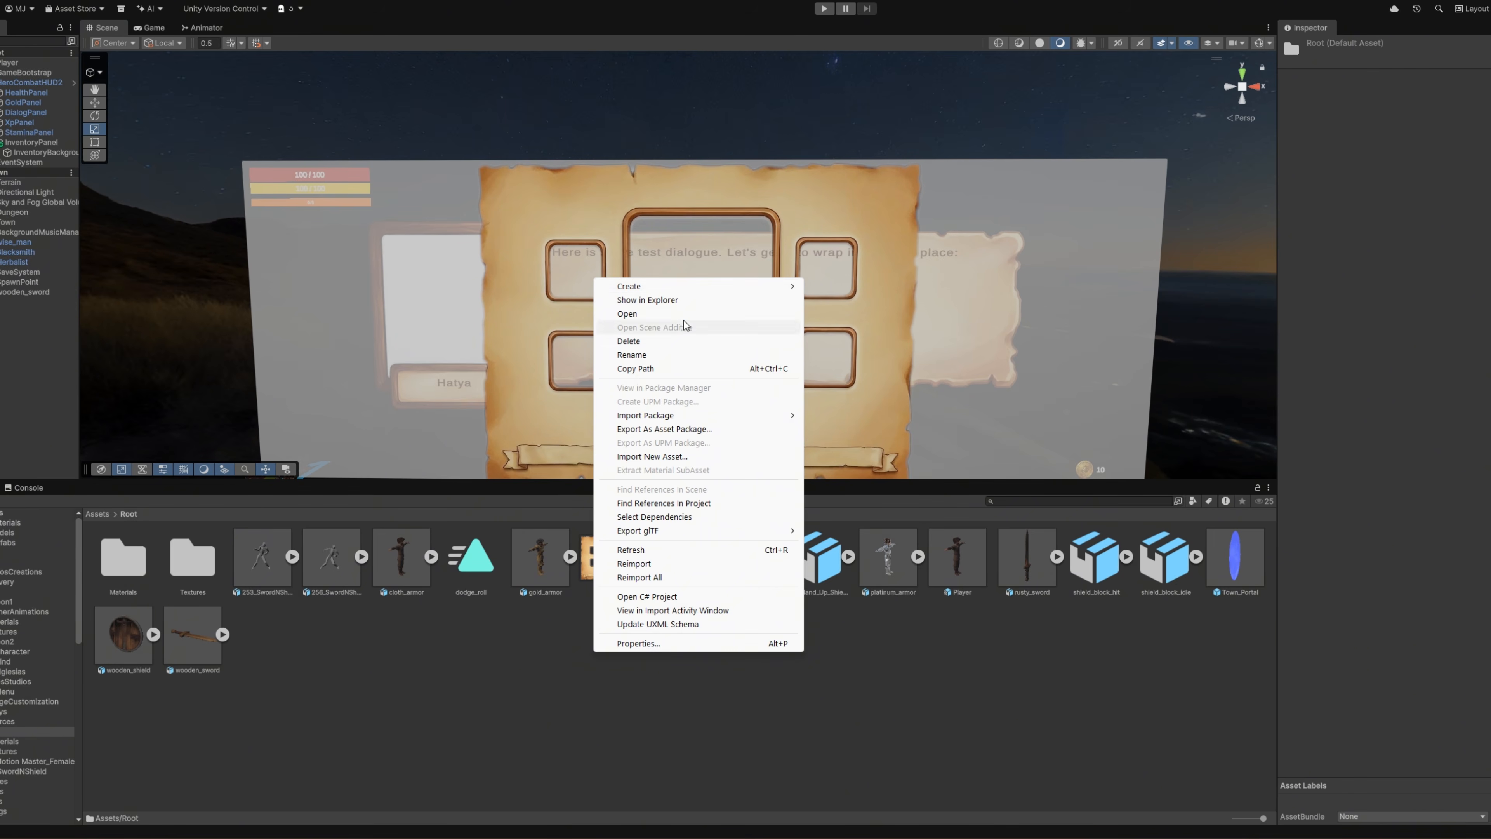
mouse_move(691, 287)
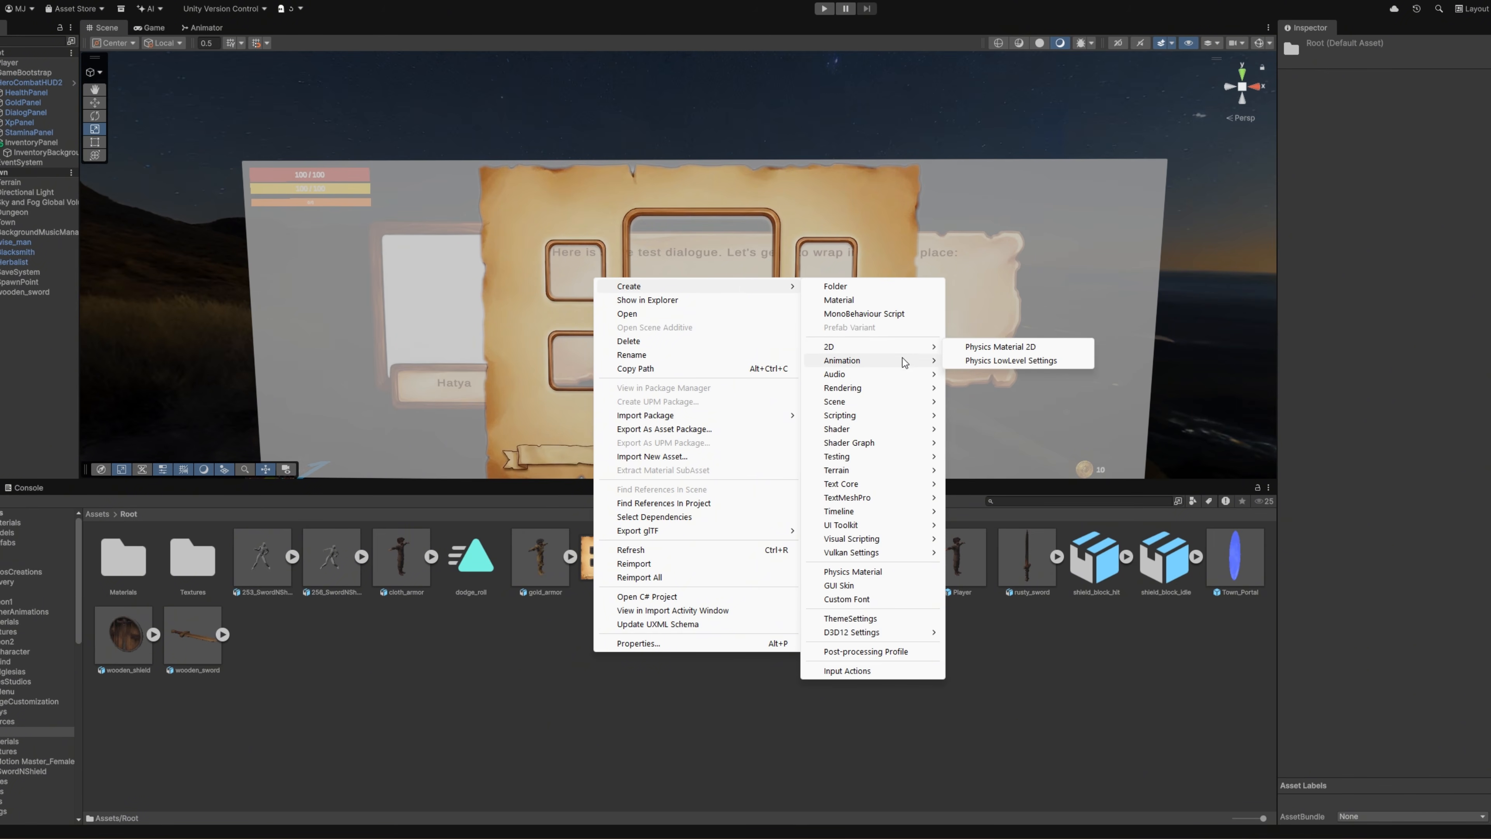
mouse_move(899, 389)
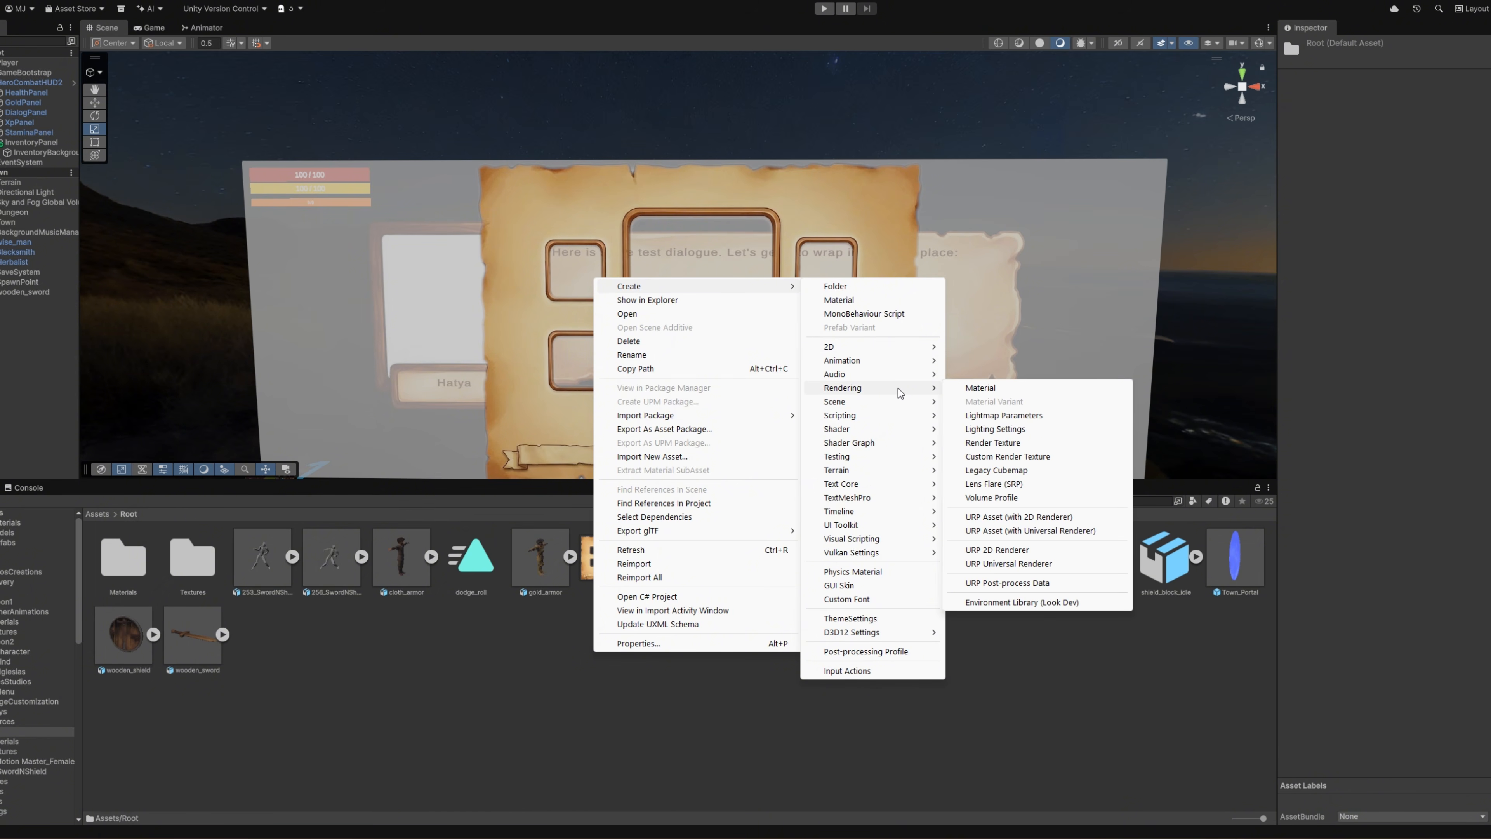
click(1000, 444)
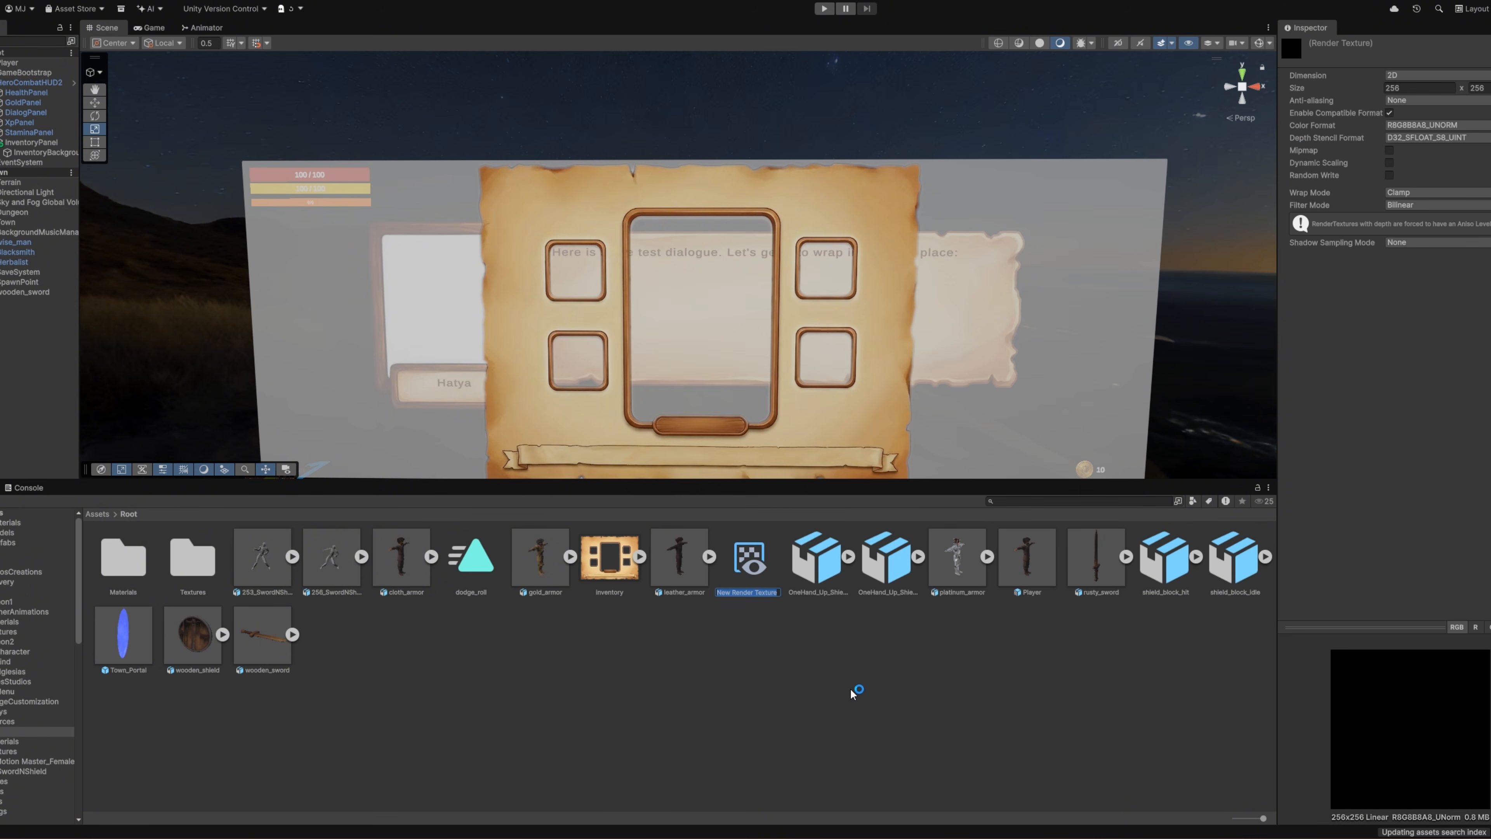
text(PortaitRT)
key(Return)
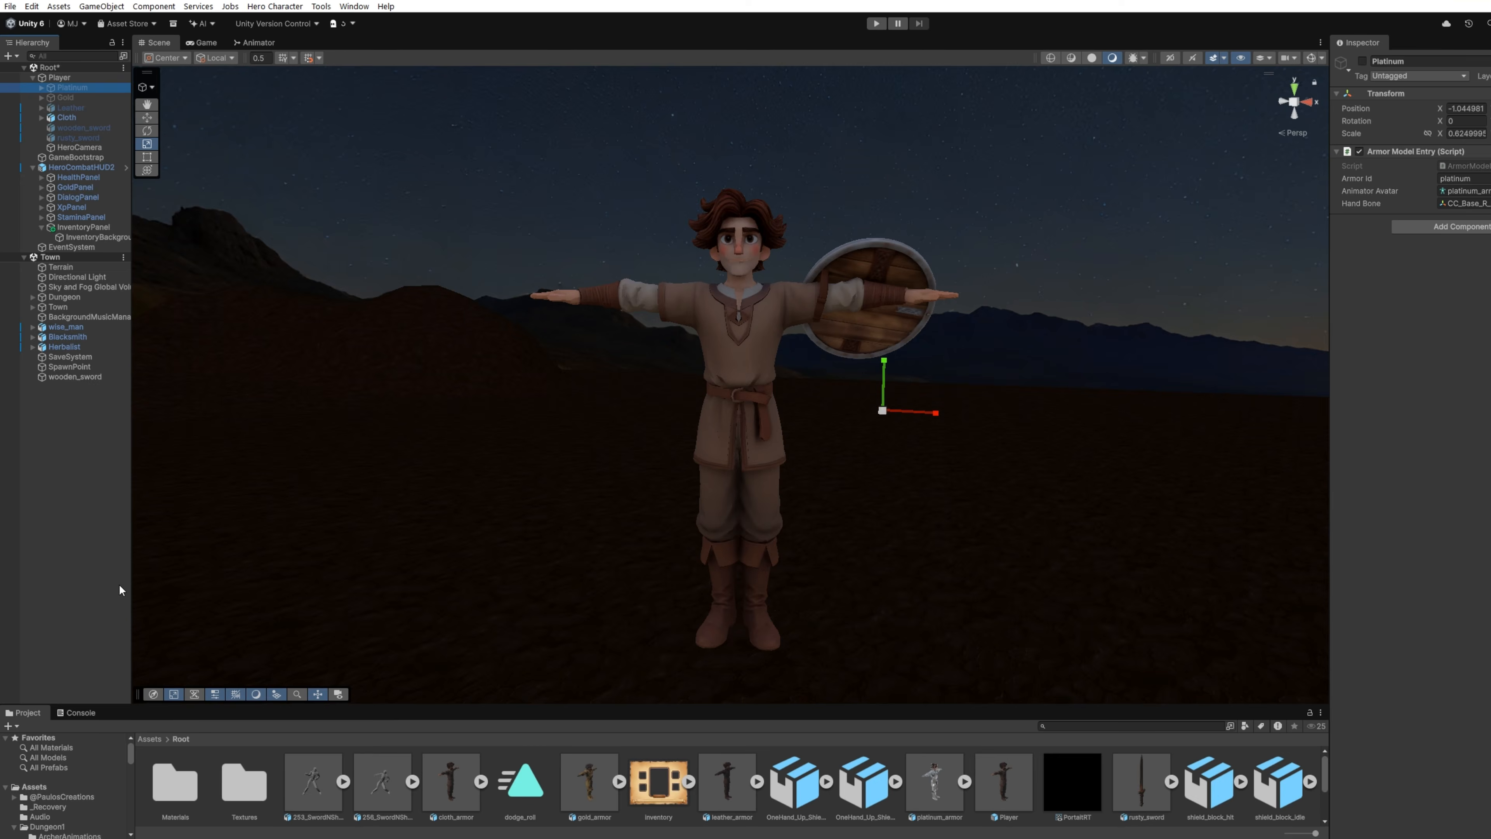
Step: Add a camera named PortraitCamera to the scene and make it a child of Player, below HeroCamera
right_click(63, 445)
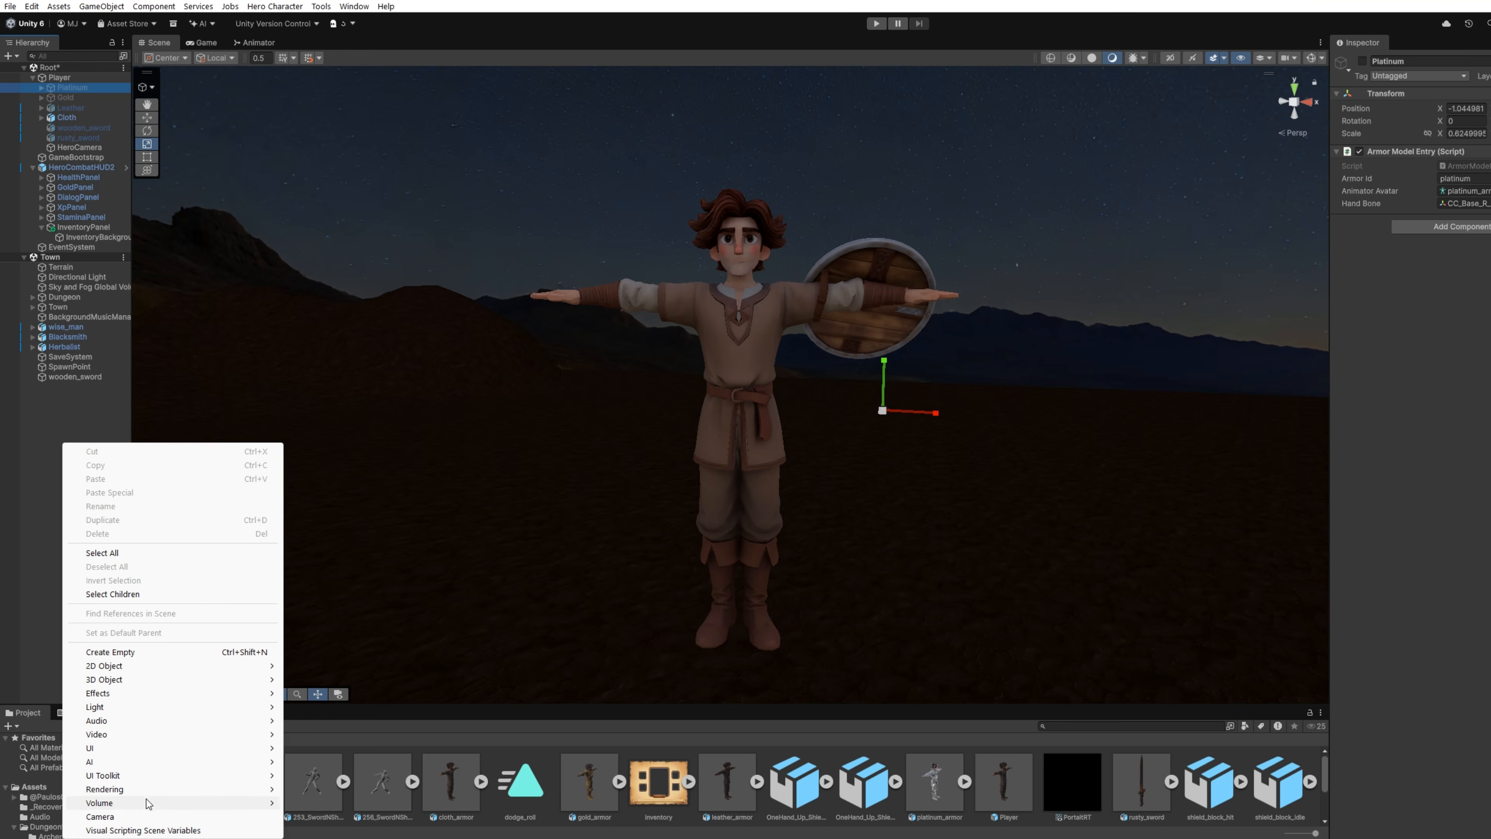
click(151, 817)
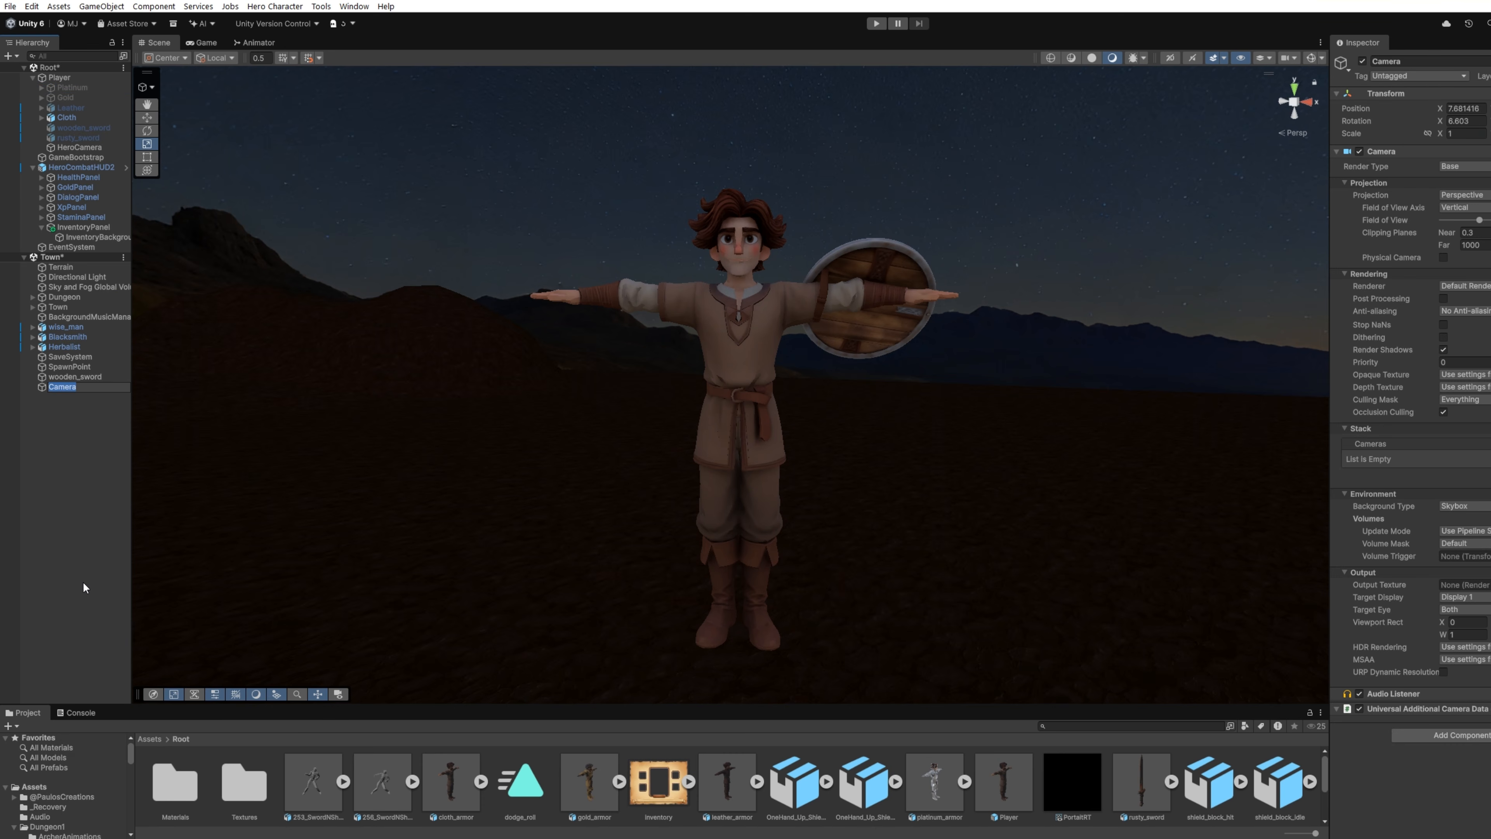
text(PortraitCamera)
key(Return)
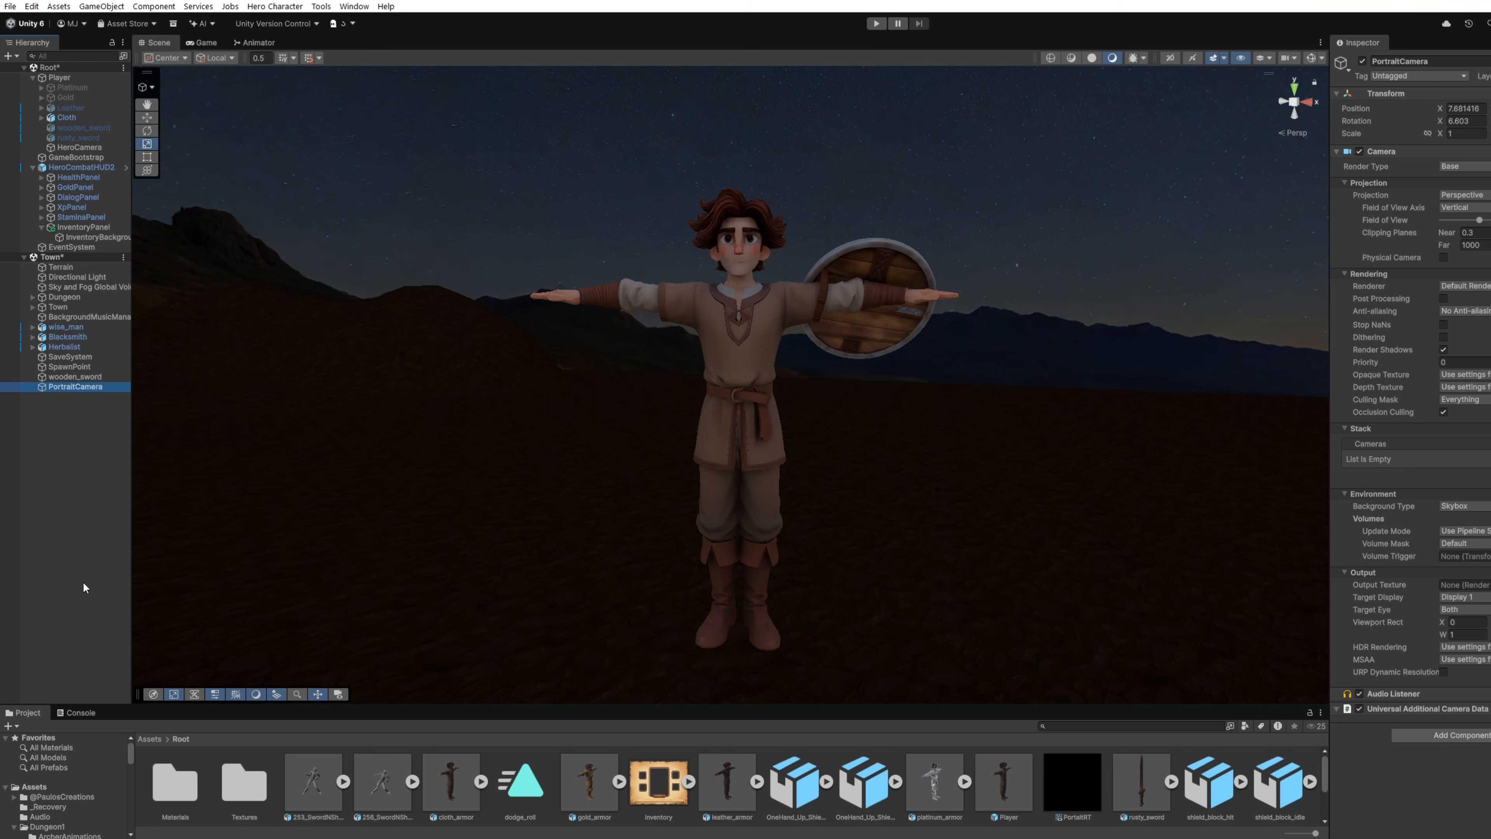
drag(67, 387, 111, 154)
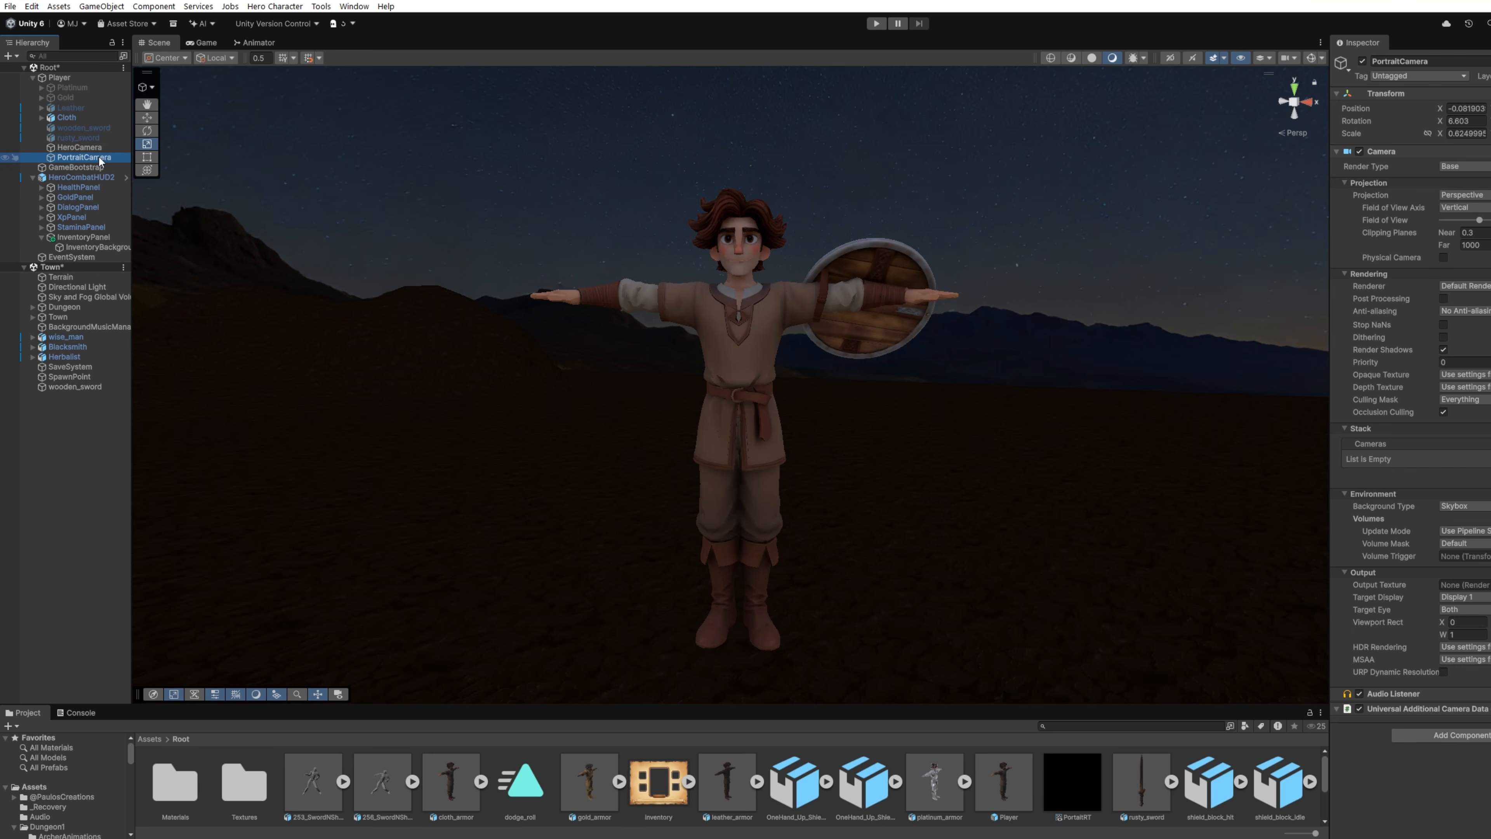
Step: Align PortraitCamera with the current scene view and assign the PortaitRT render texture as its output texture
right_click(101, 161)
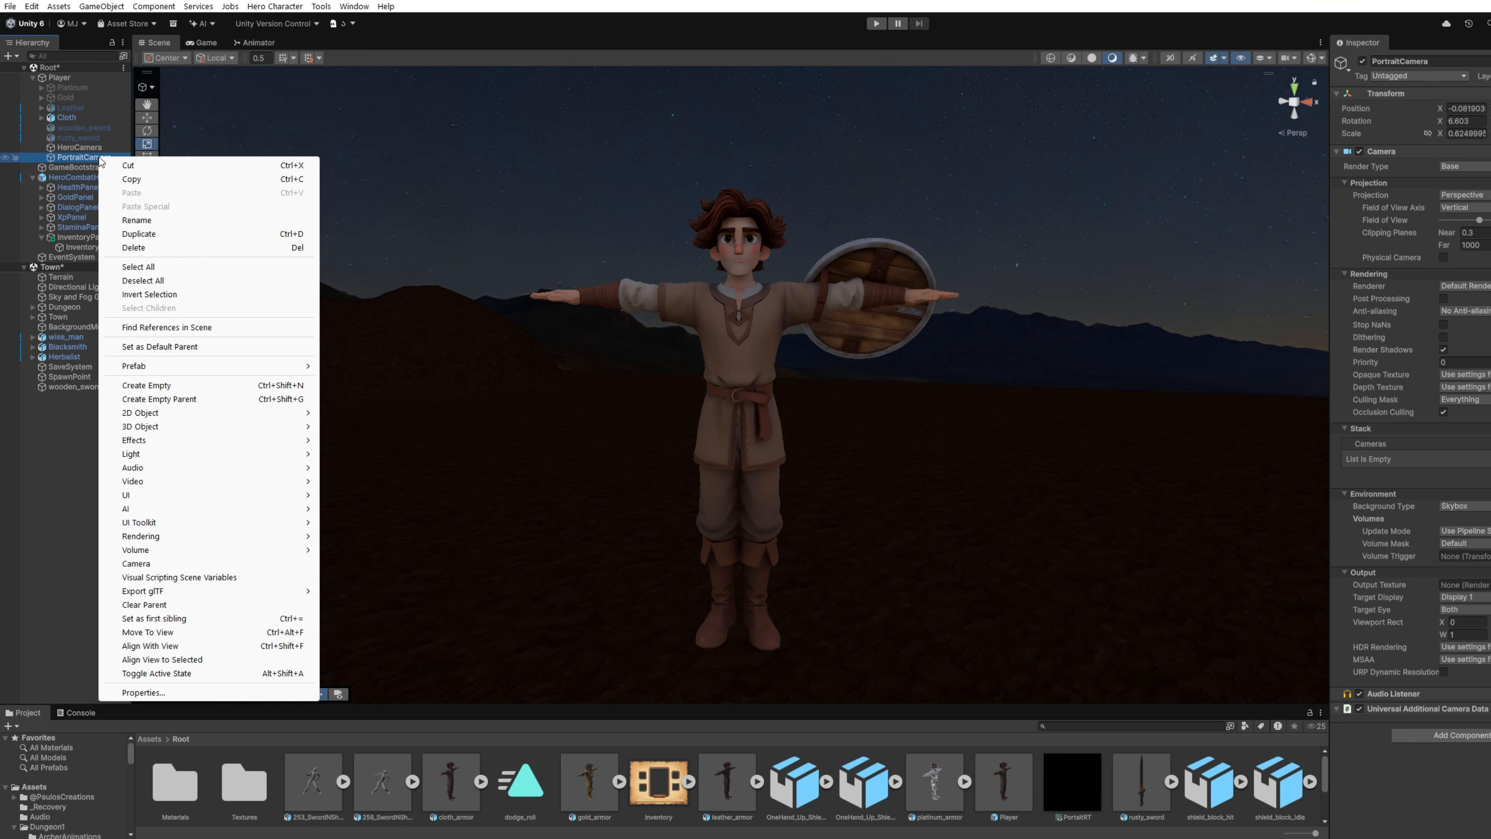
click(154, 646)
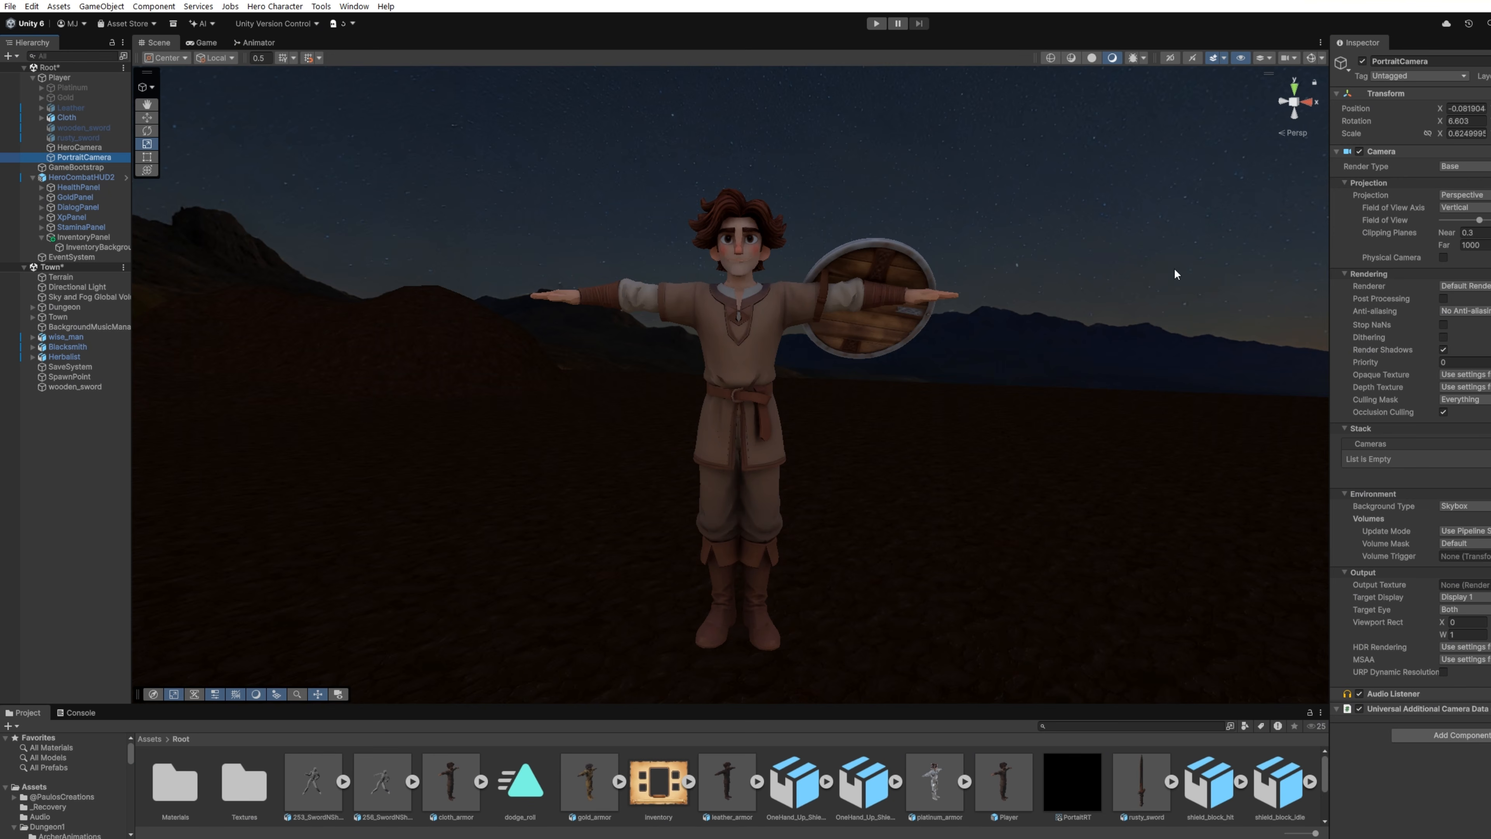
drag(853, 714, 835, 586)
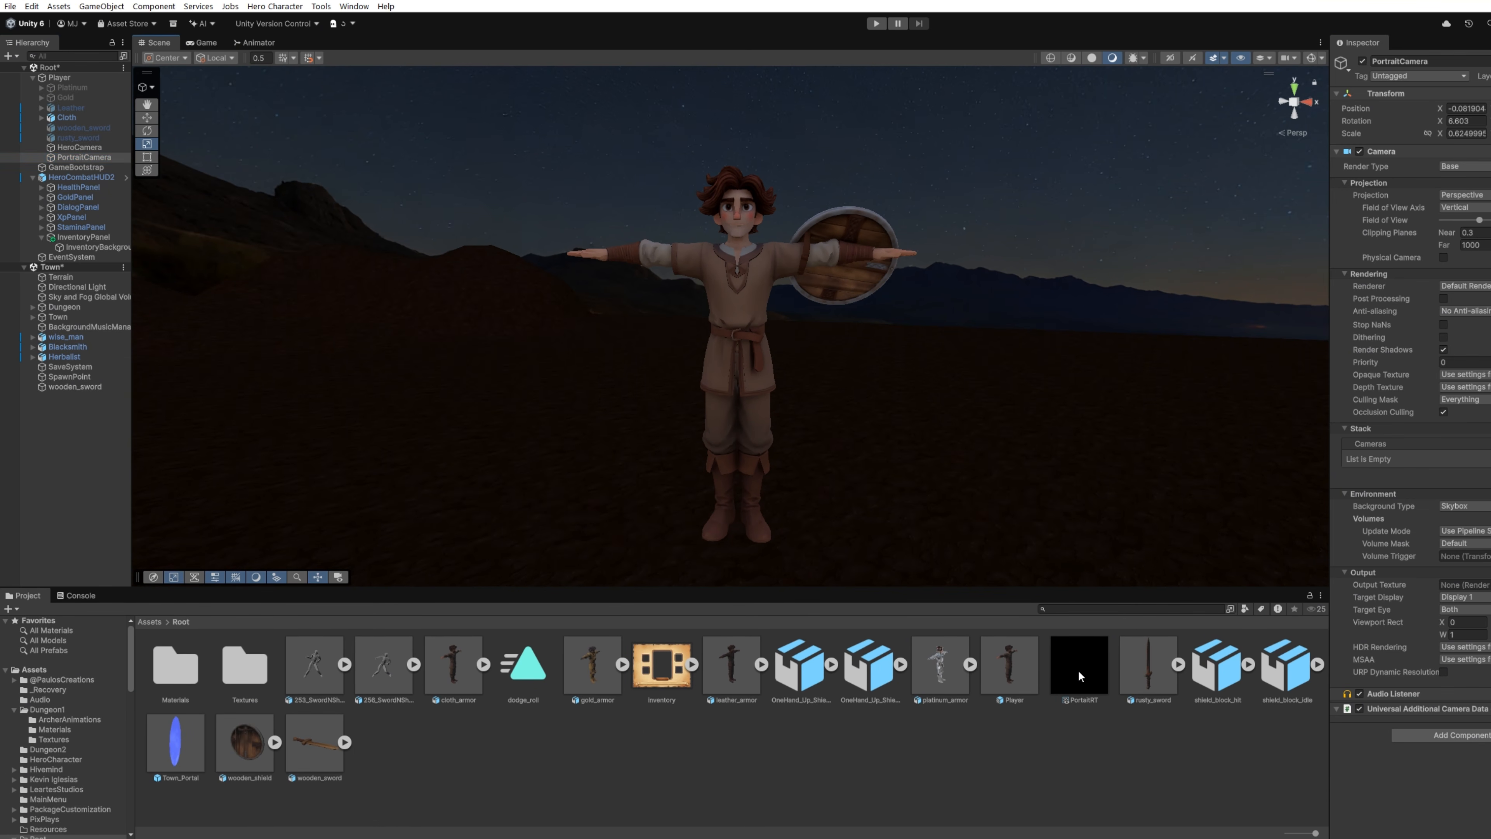
drag(1076, 670, 1486, 591)
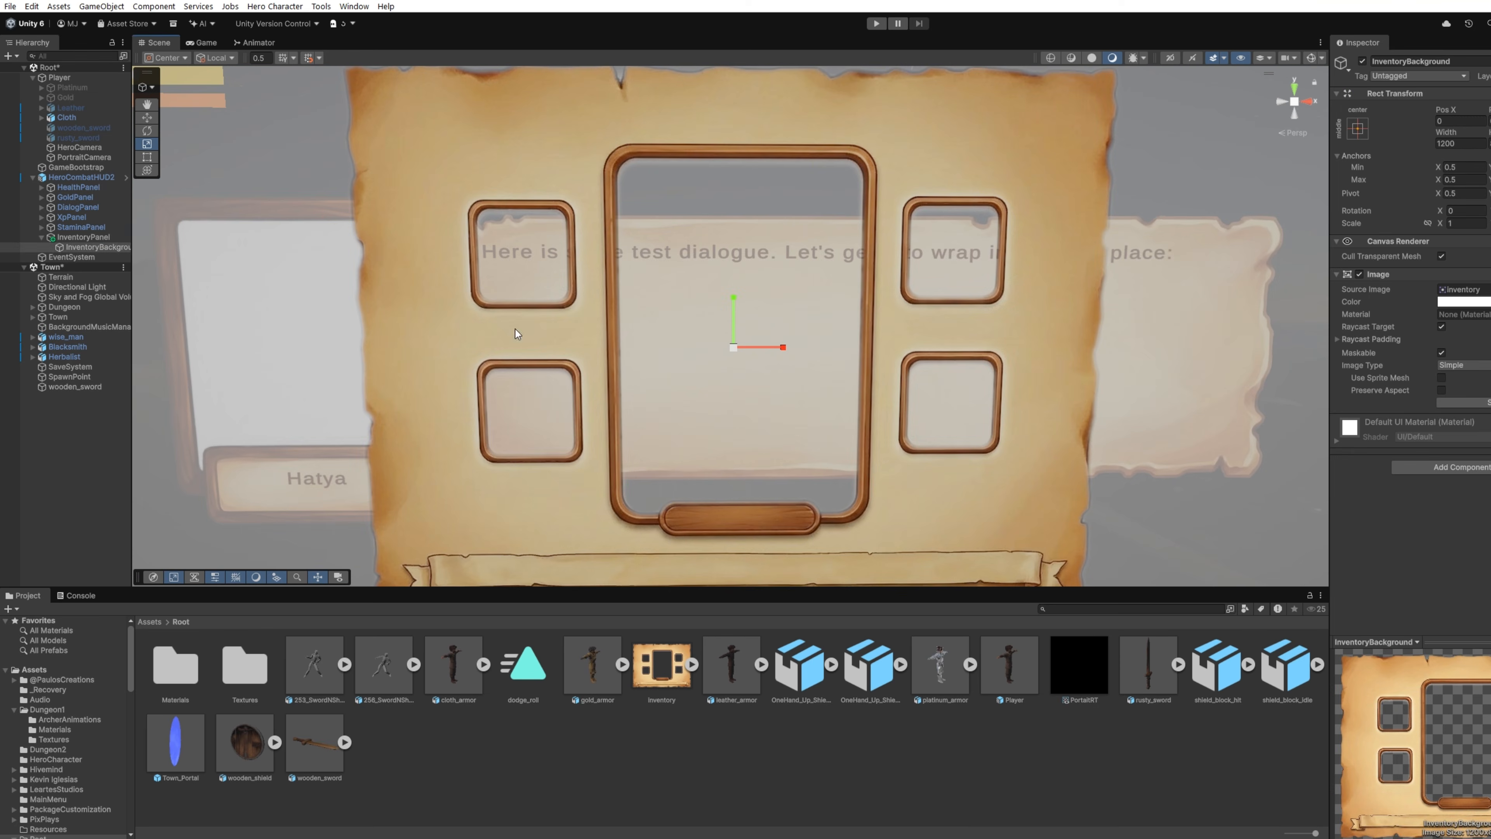
Step: Add a raw image named Portrait as a child of InventoryPanel
click(82, 237)
right_click(84, 237)
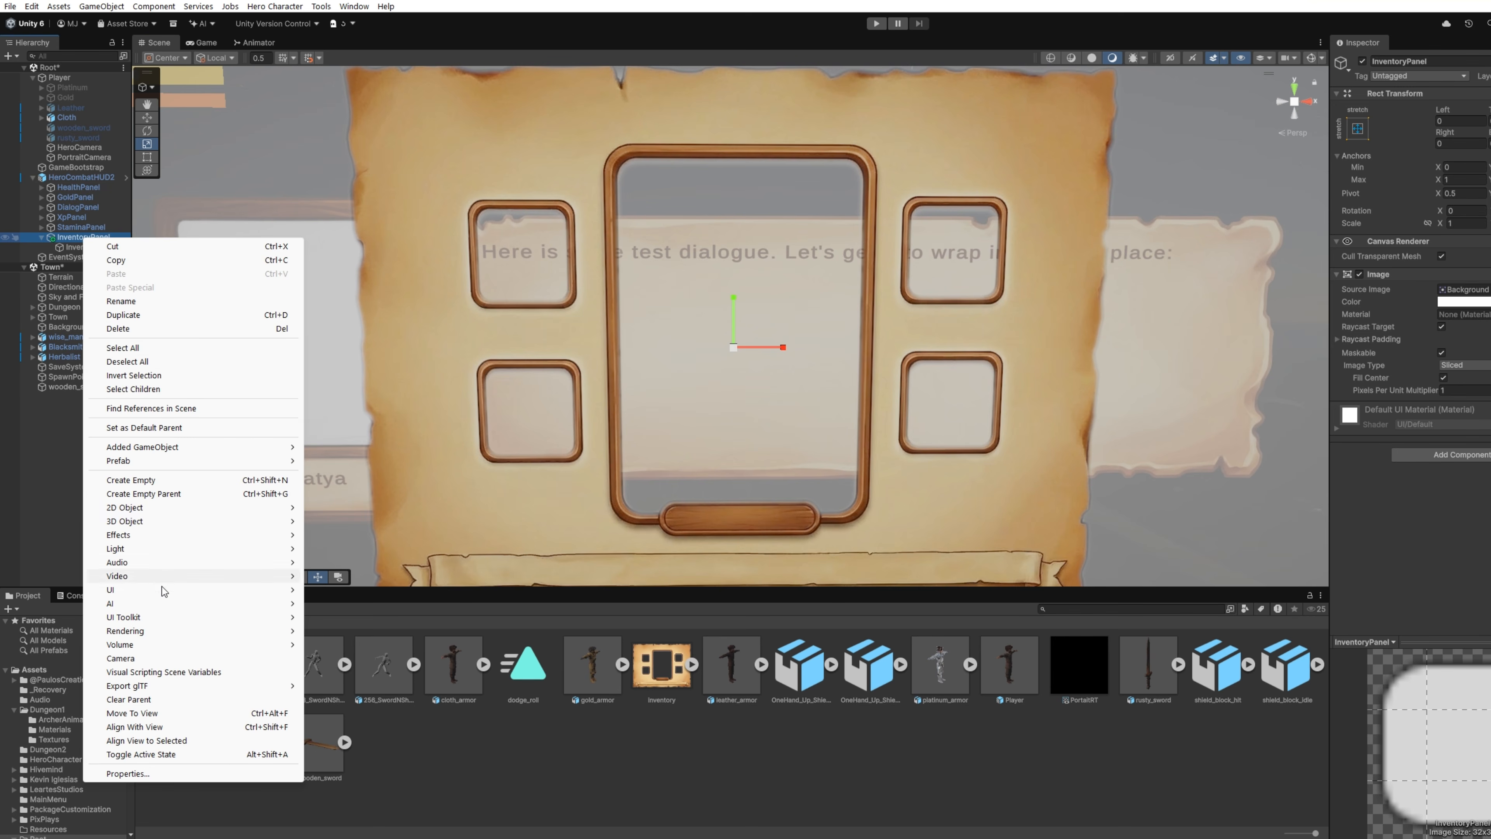
mouse_move(163, 591)
click(407, 618)
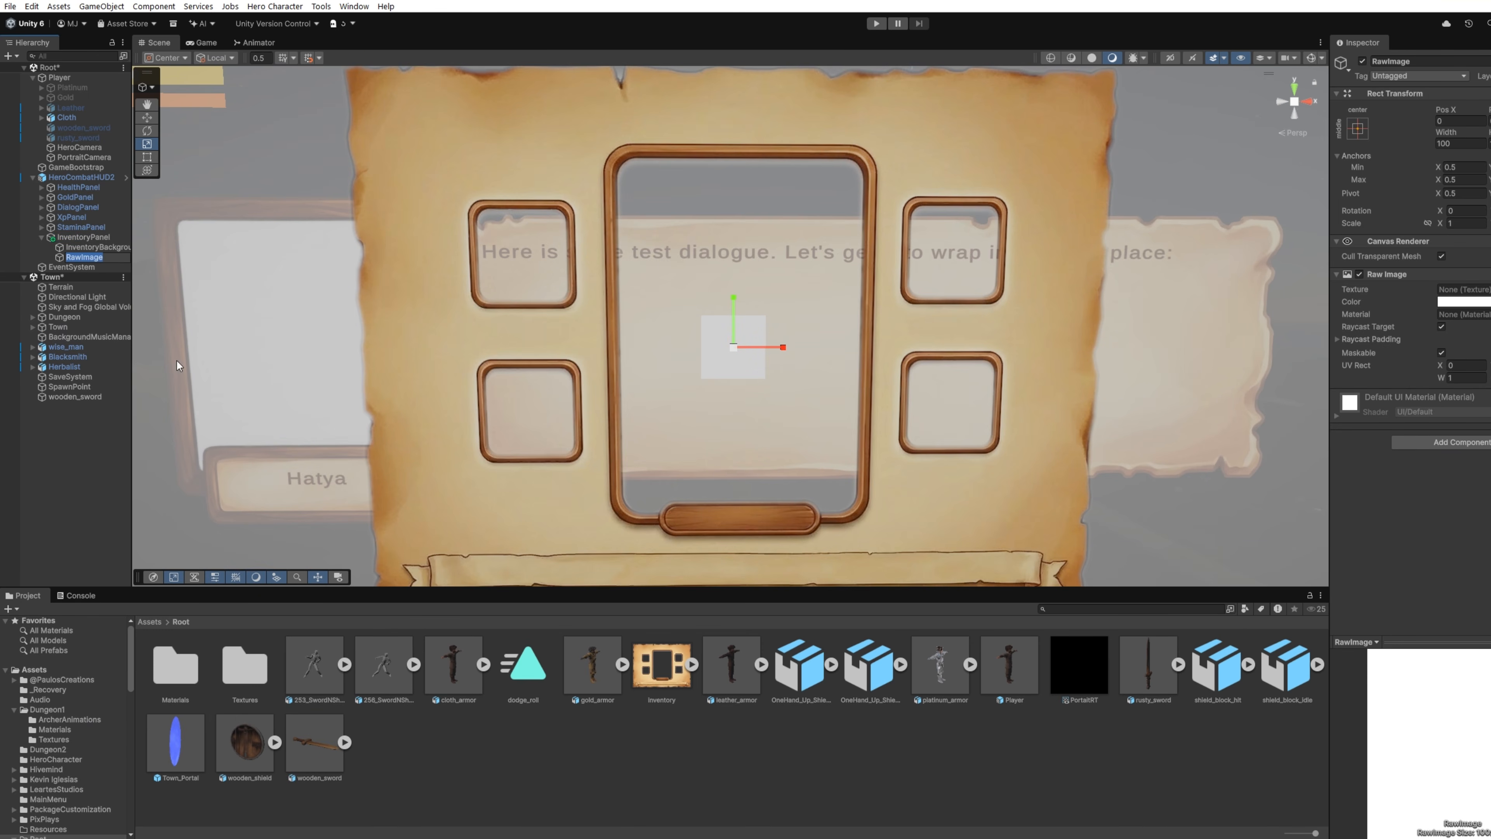
text(P)
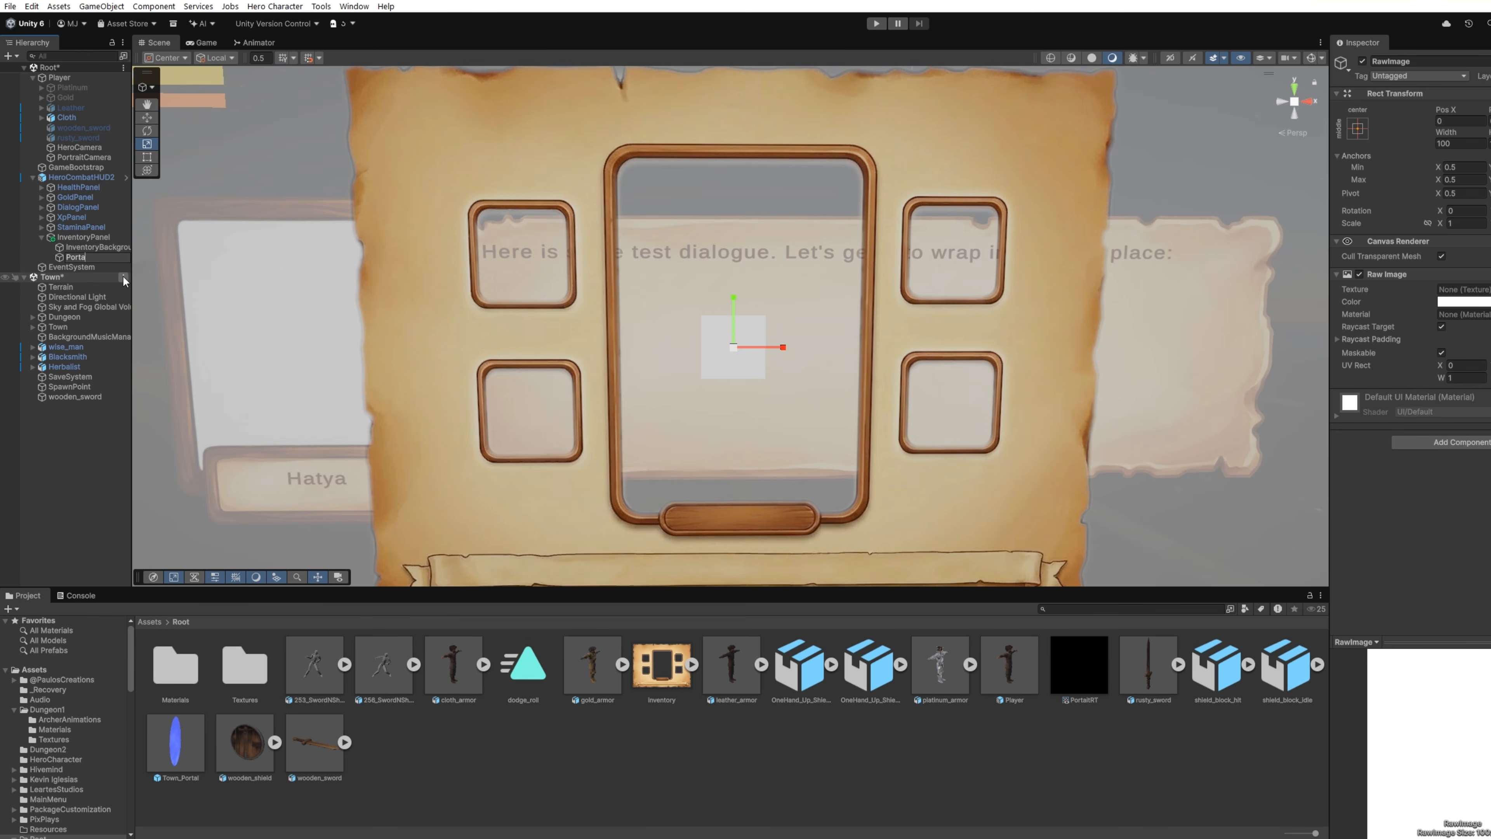
text(ortrait)
key(Return)
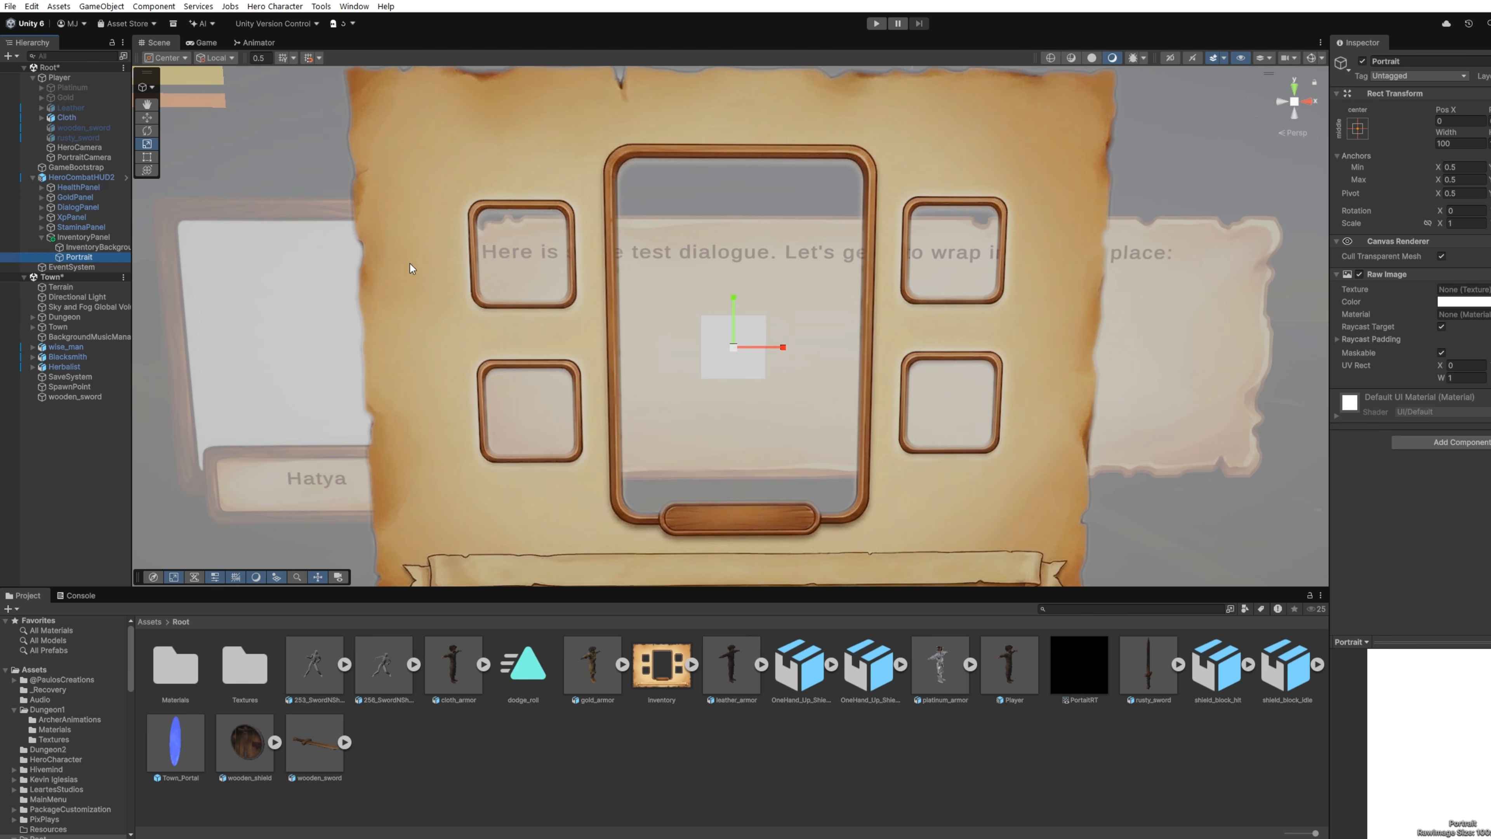
Step: Size the Portrait image 400 wide by 600 high and move it horizontally to about X 12.6 to centre it in the frame
click(1460, 144)
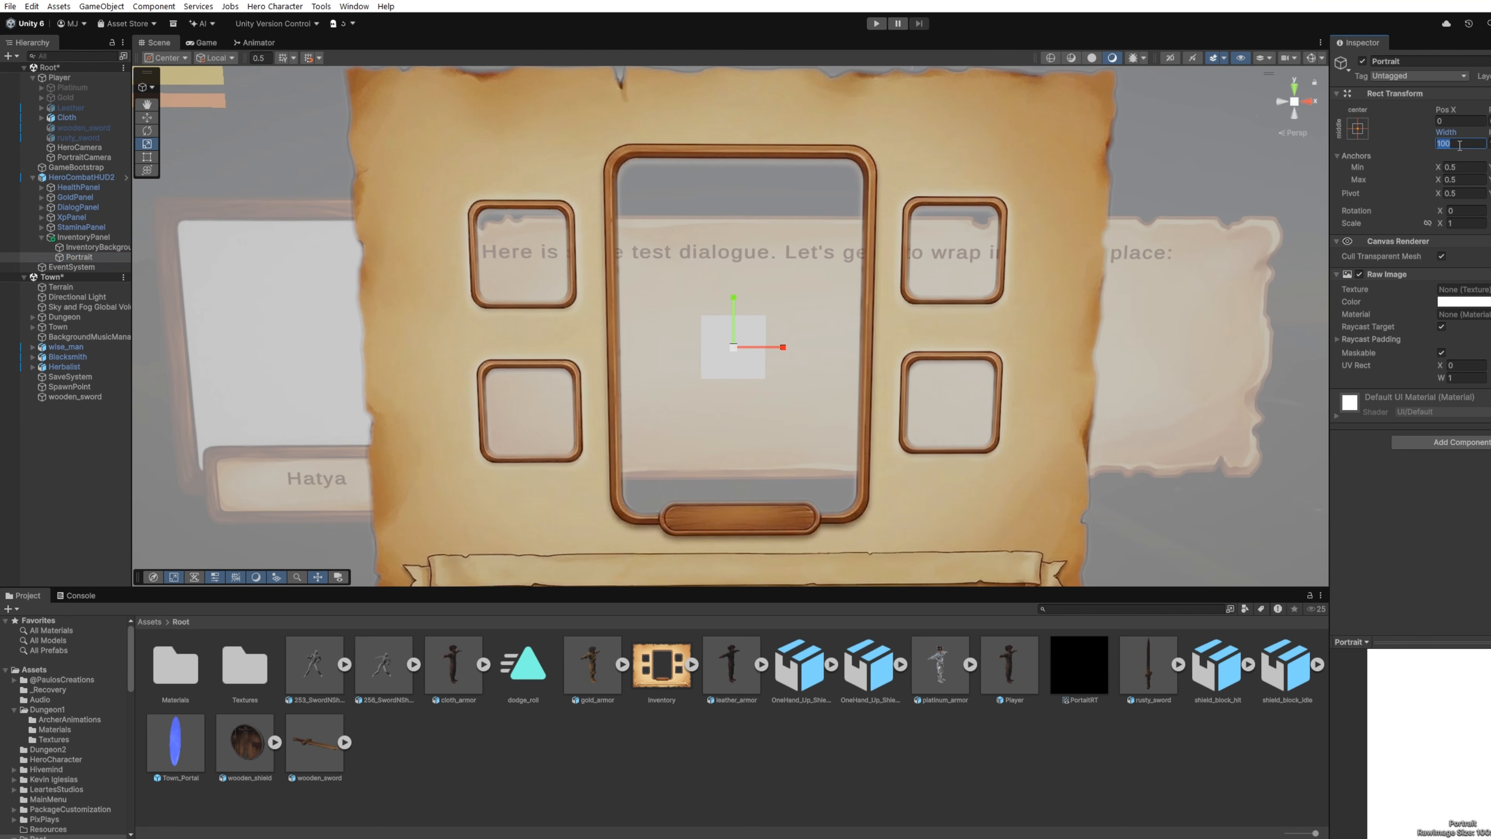
text(300)
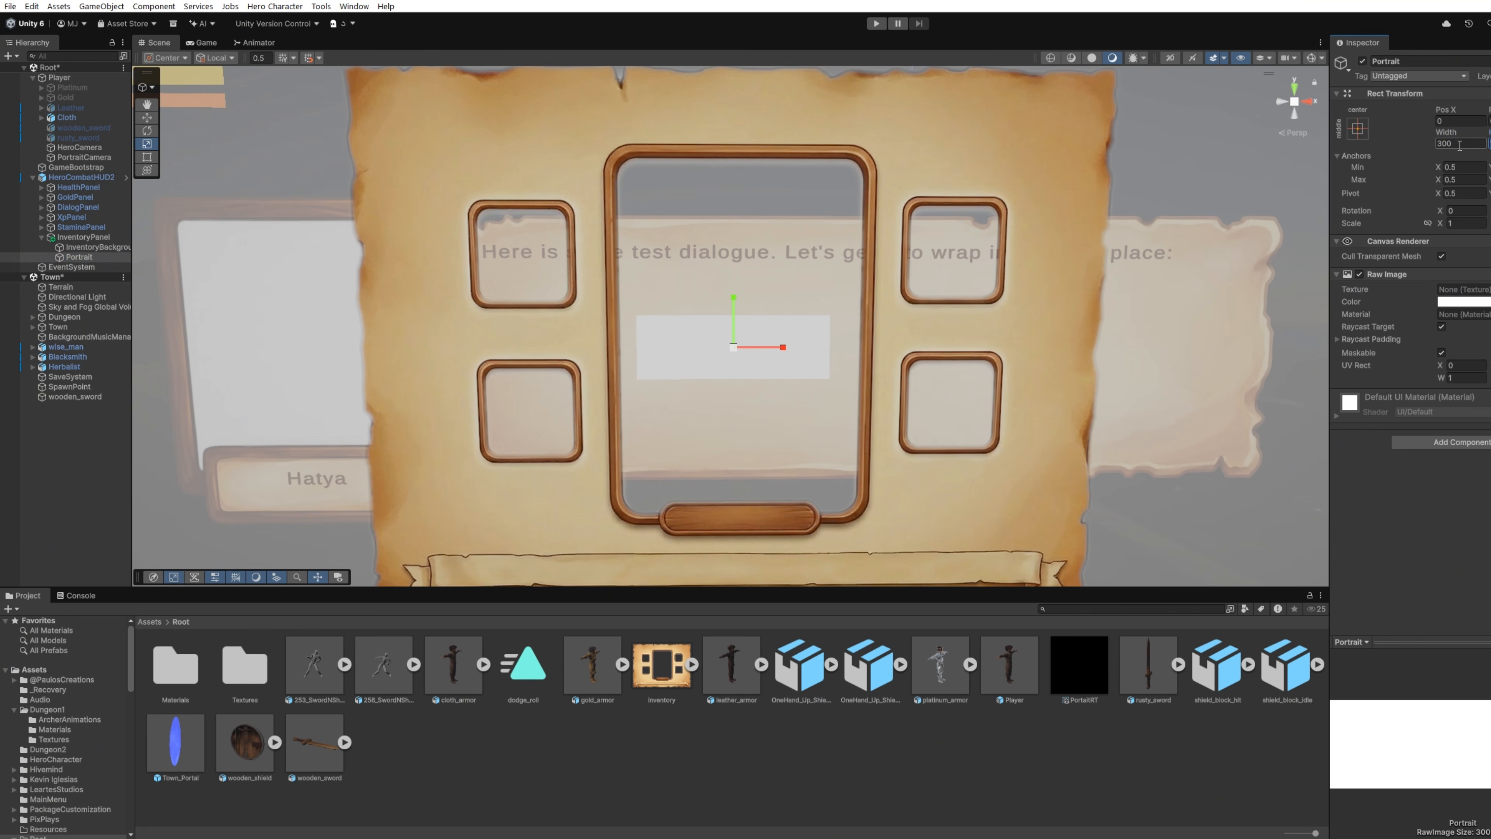
text(600)
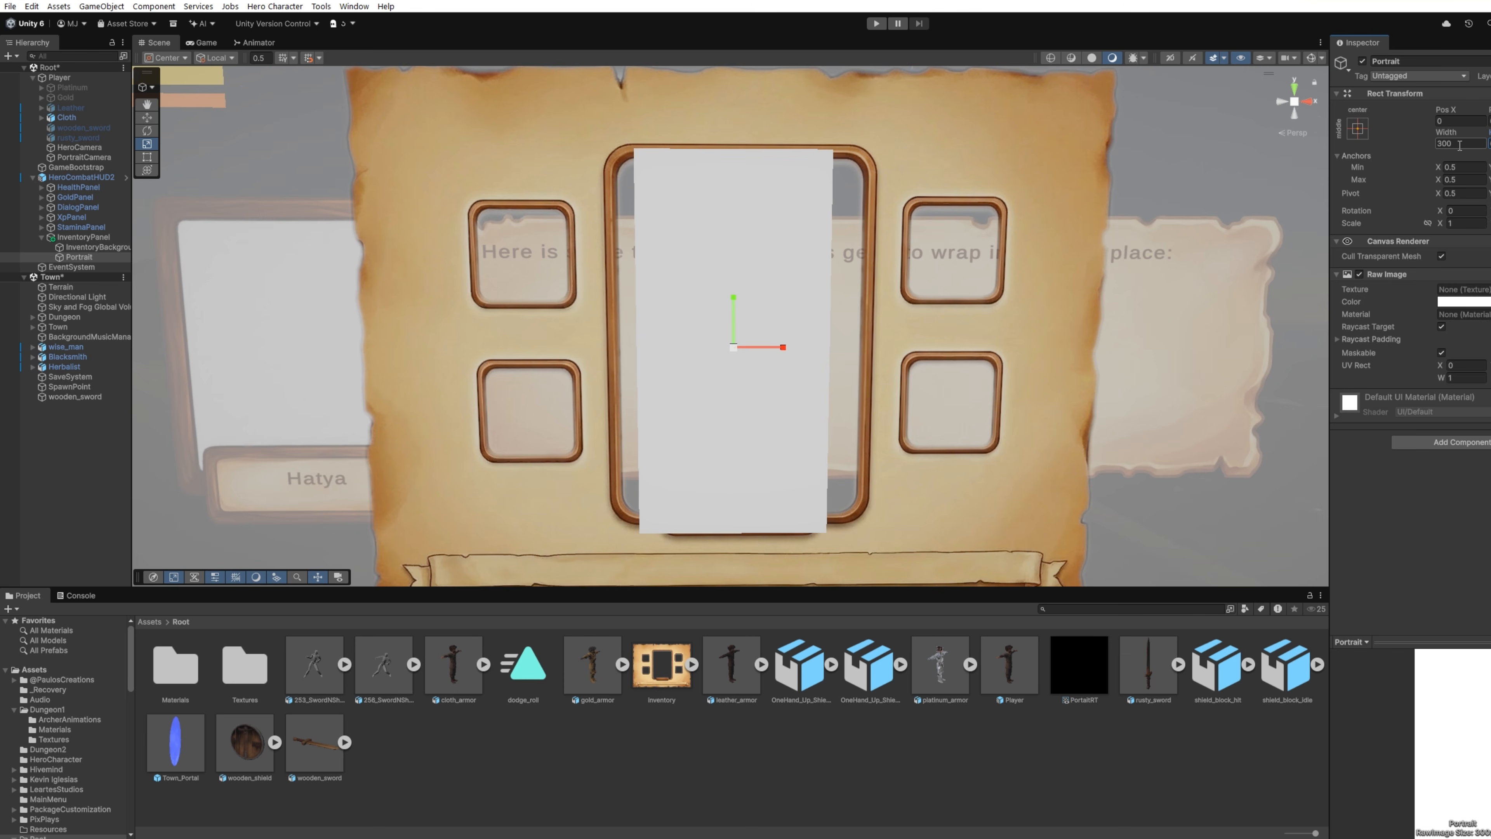
click(1460, 146)
text(400)
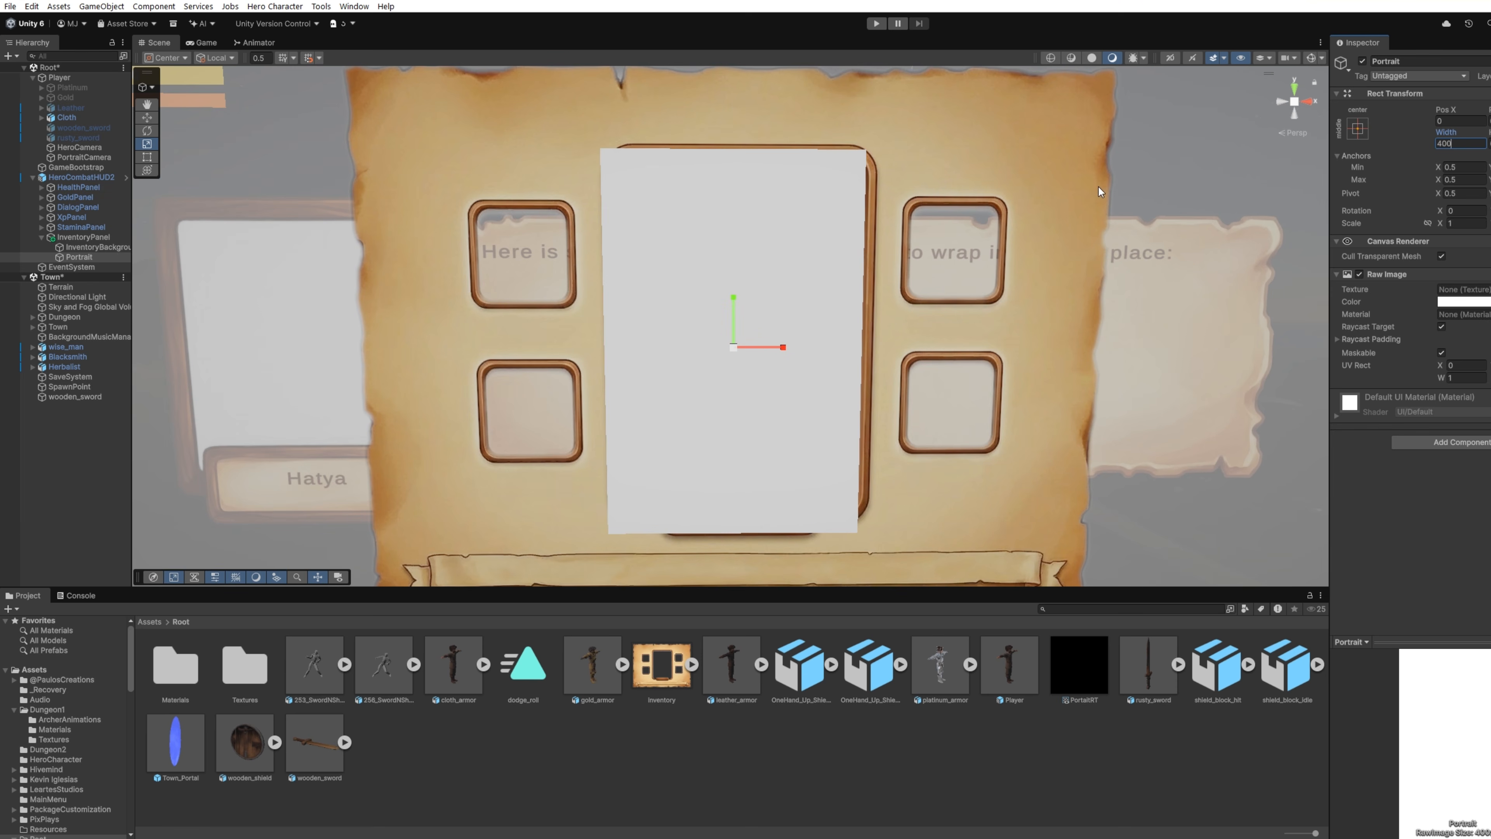
click(146, 117)
drag(785, 350, 793, 353)
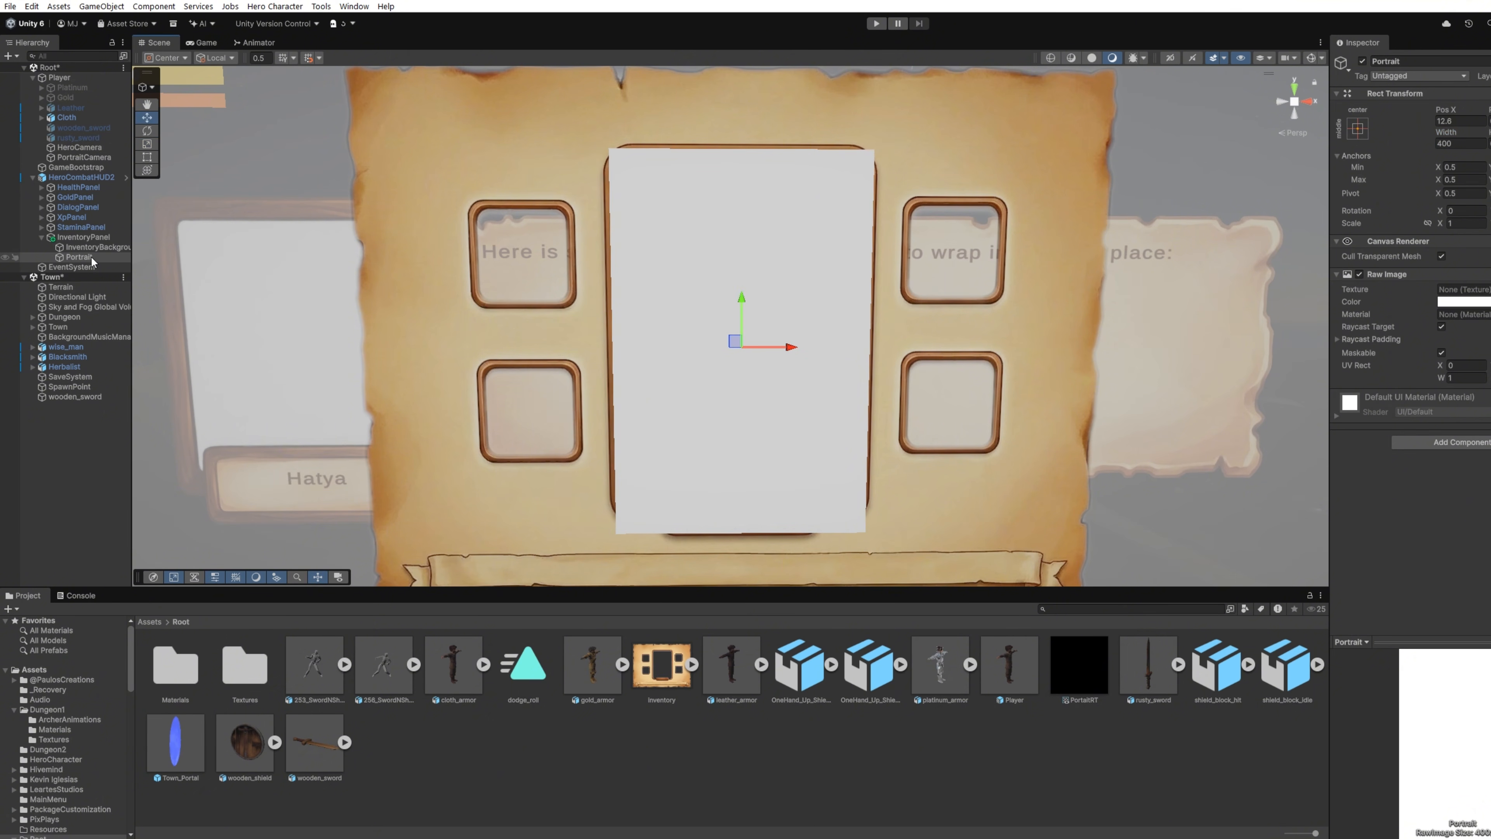
Step: Place Portrait behind InventoryBackground in the drawing order and assign PortaitRT as its texture
drag(92, 258, 100, 249)
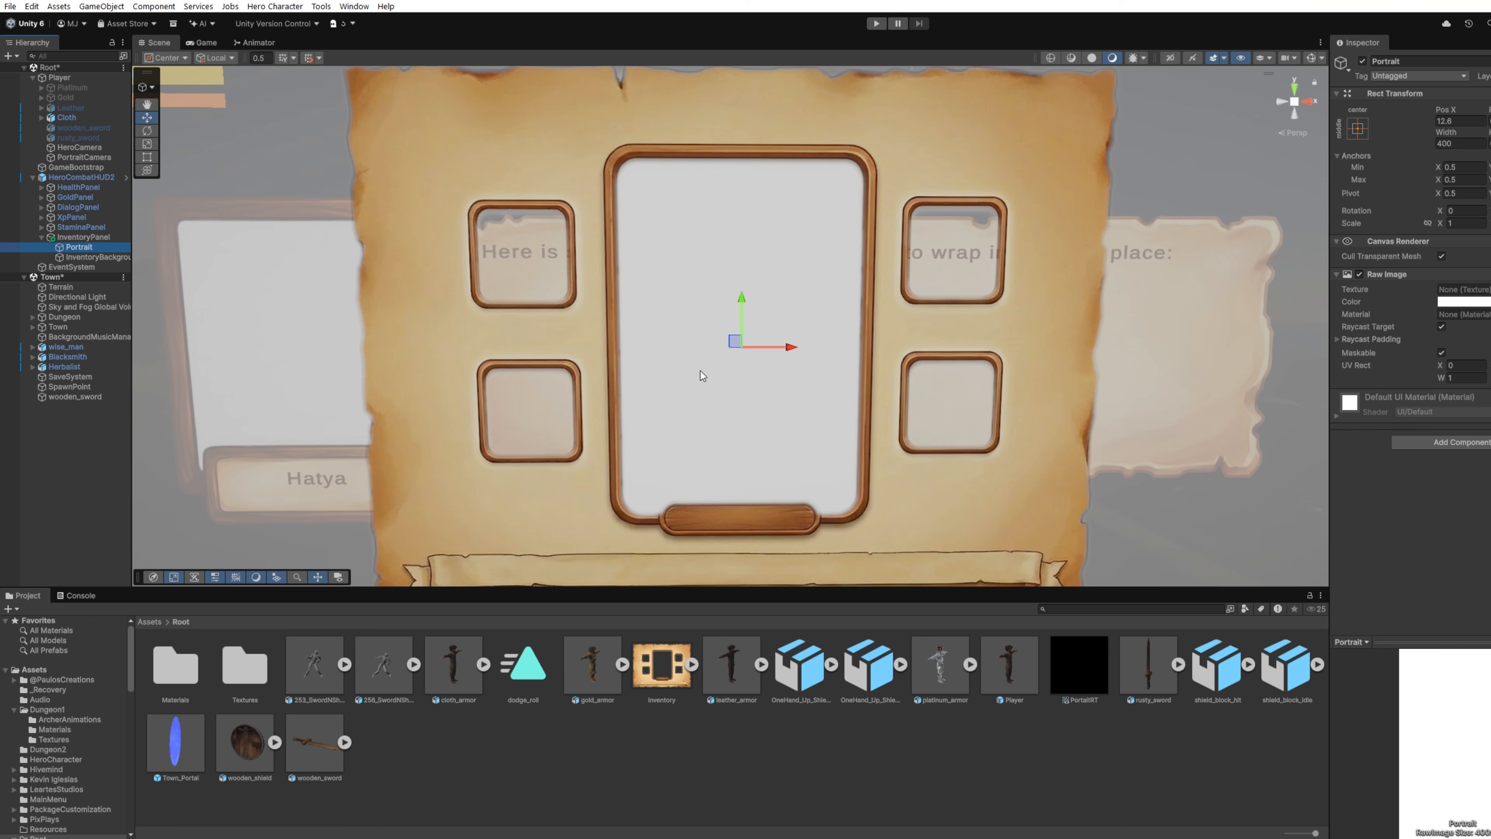
mouse_move(1079, 667)
mouse_down()
mouse_move(1468, 322)
mouse_move(1462, 291)
mouse_up()
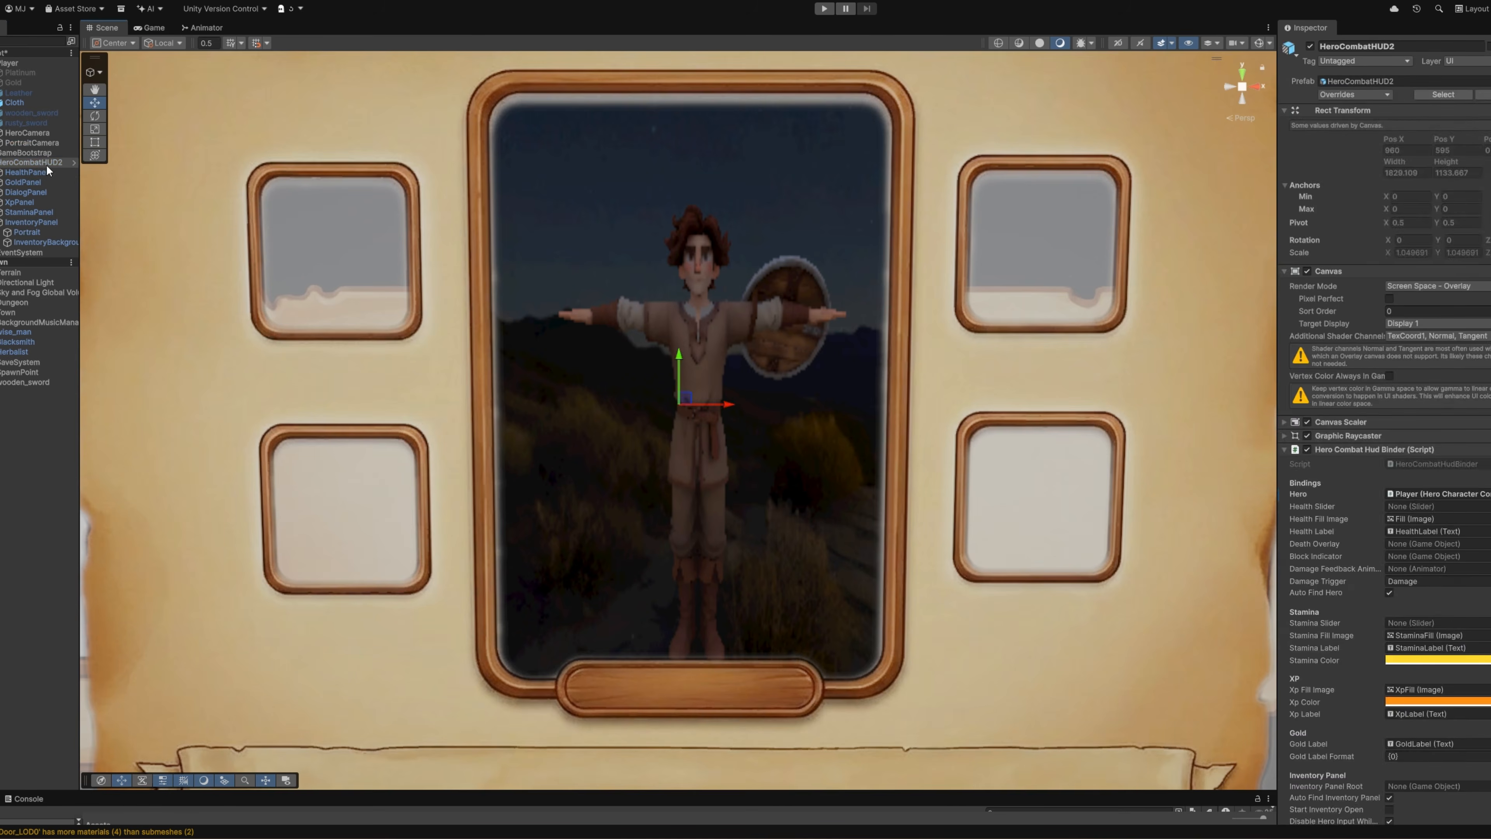
Step: Reframe the scene view more closely on the hero from PortraitCamera's viewpoint and realign the camera with it
right_click(45, 143)
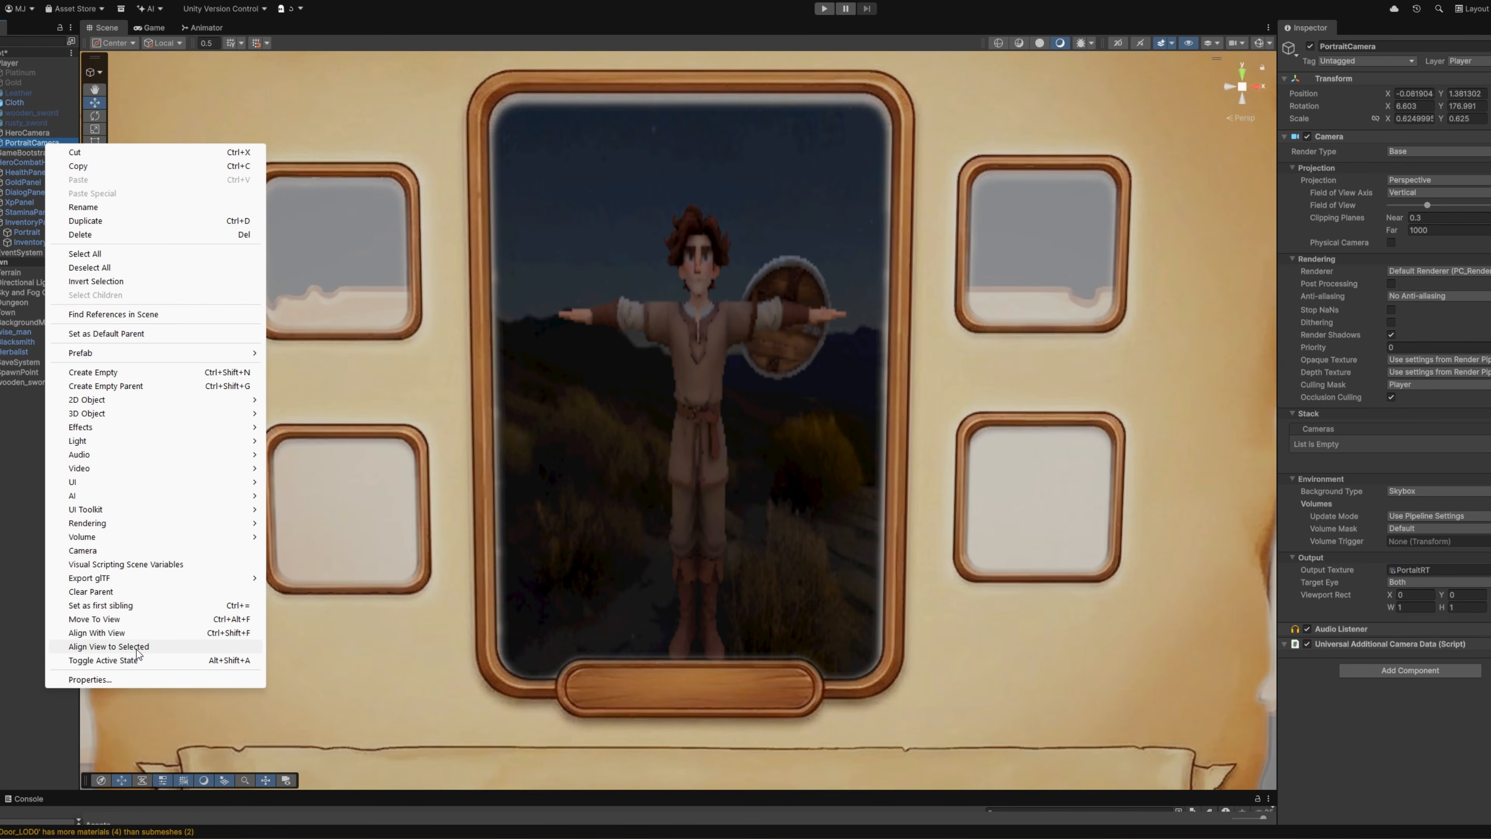
click(137, 646)
right_drag(506, 465, 531, 445)
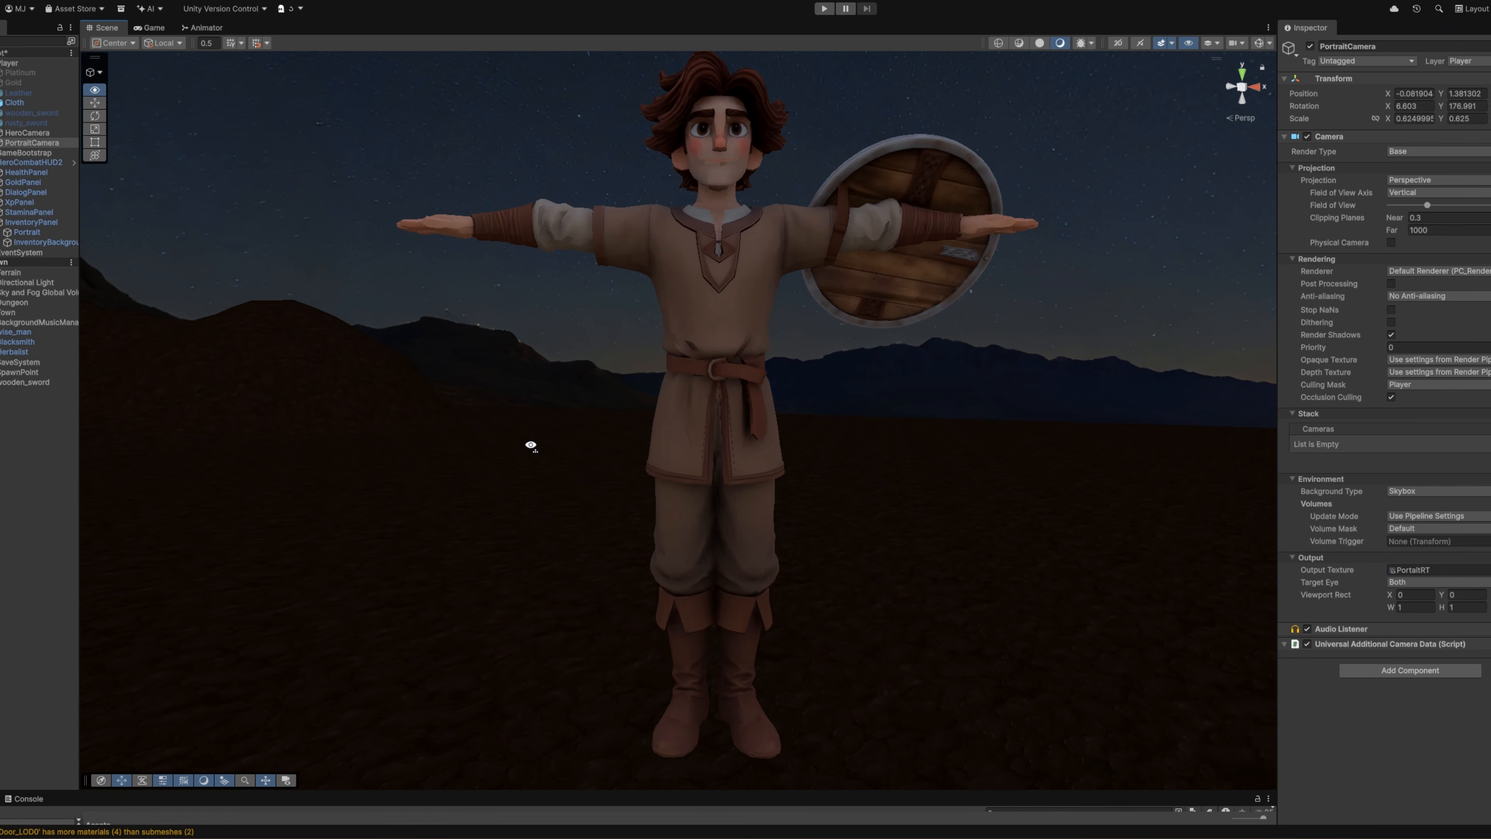
right_click(18, 143)
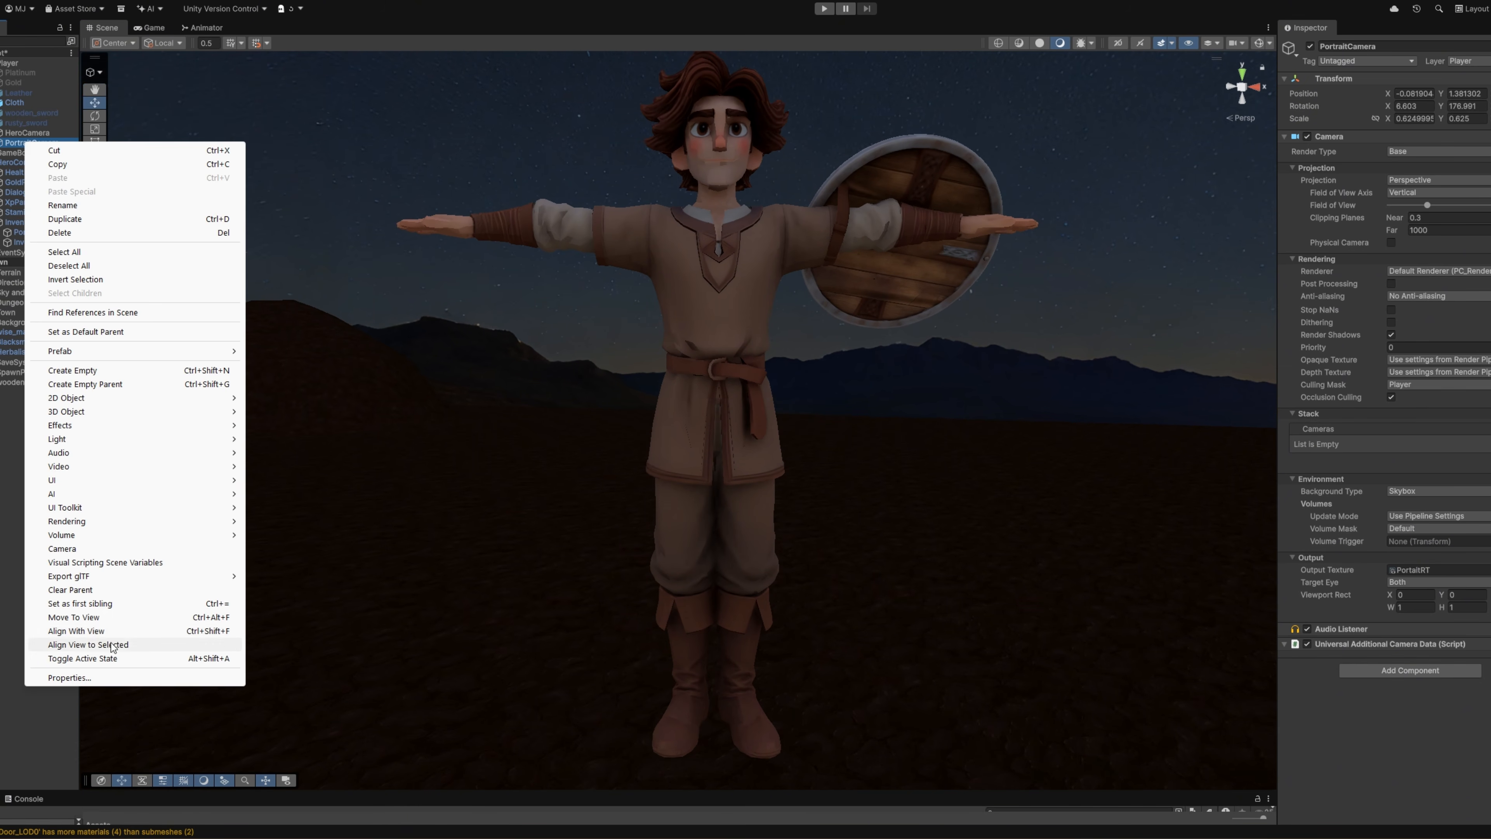
click(88, 644)
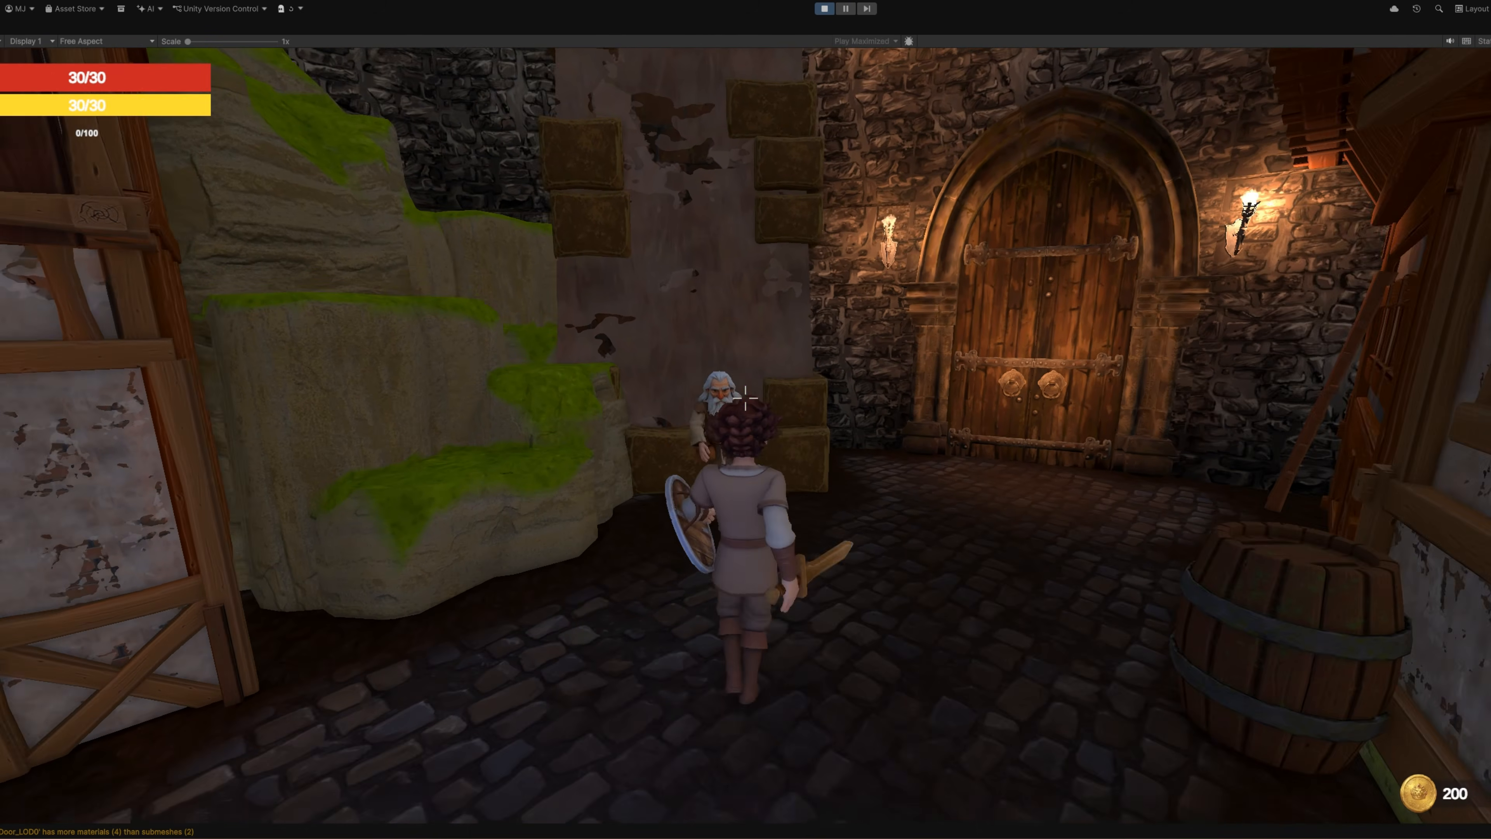
Step: Test the running game by walking the hero backwards and toggling the inventory panel to check the portrait
key(s)
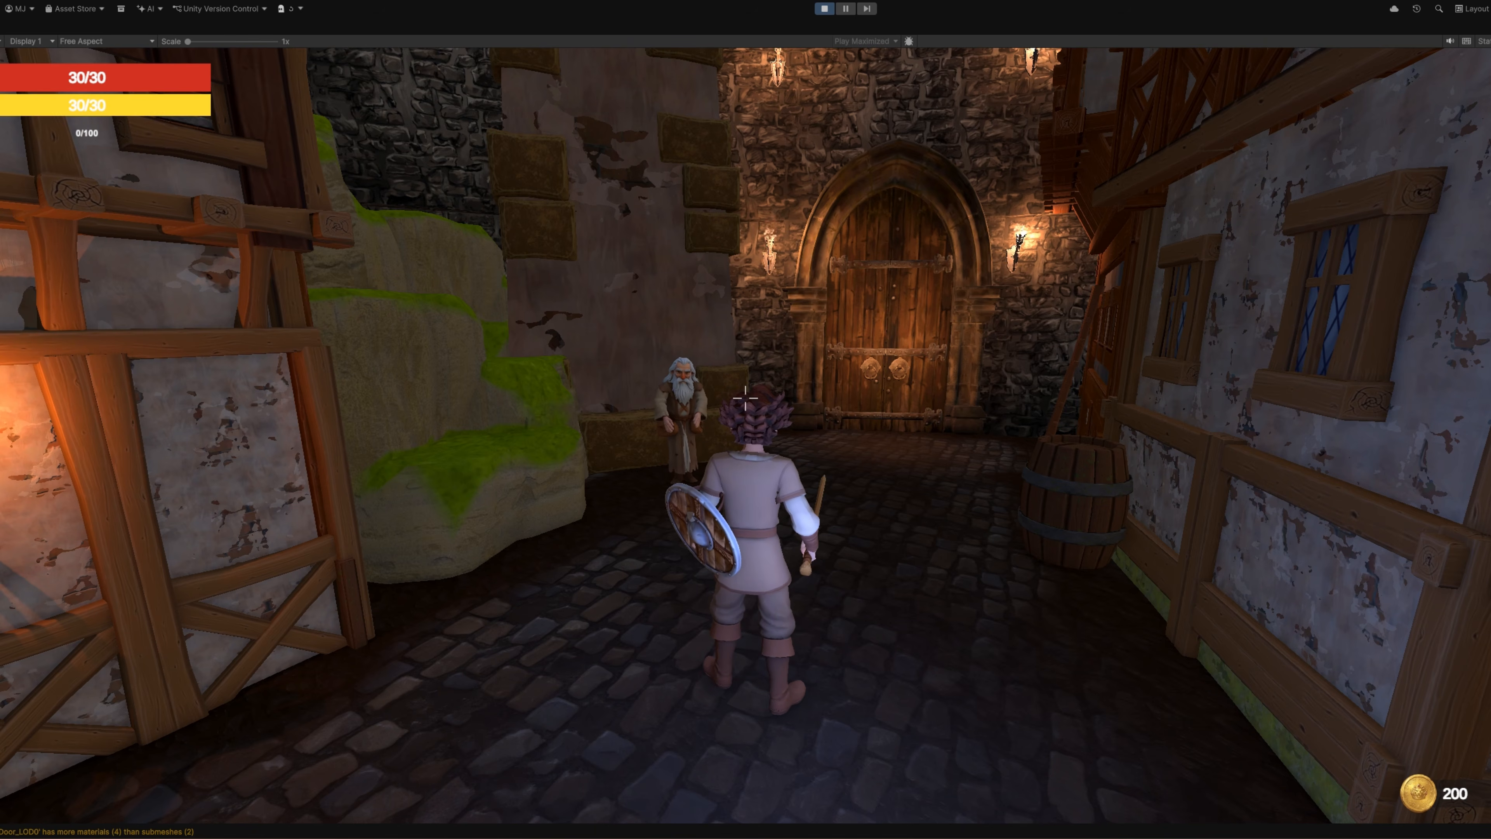
key(i)
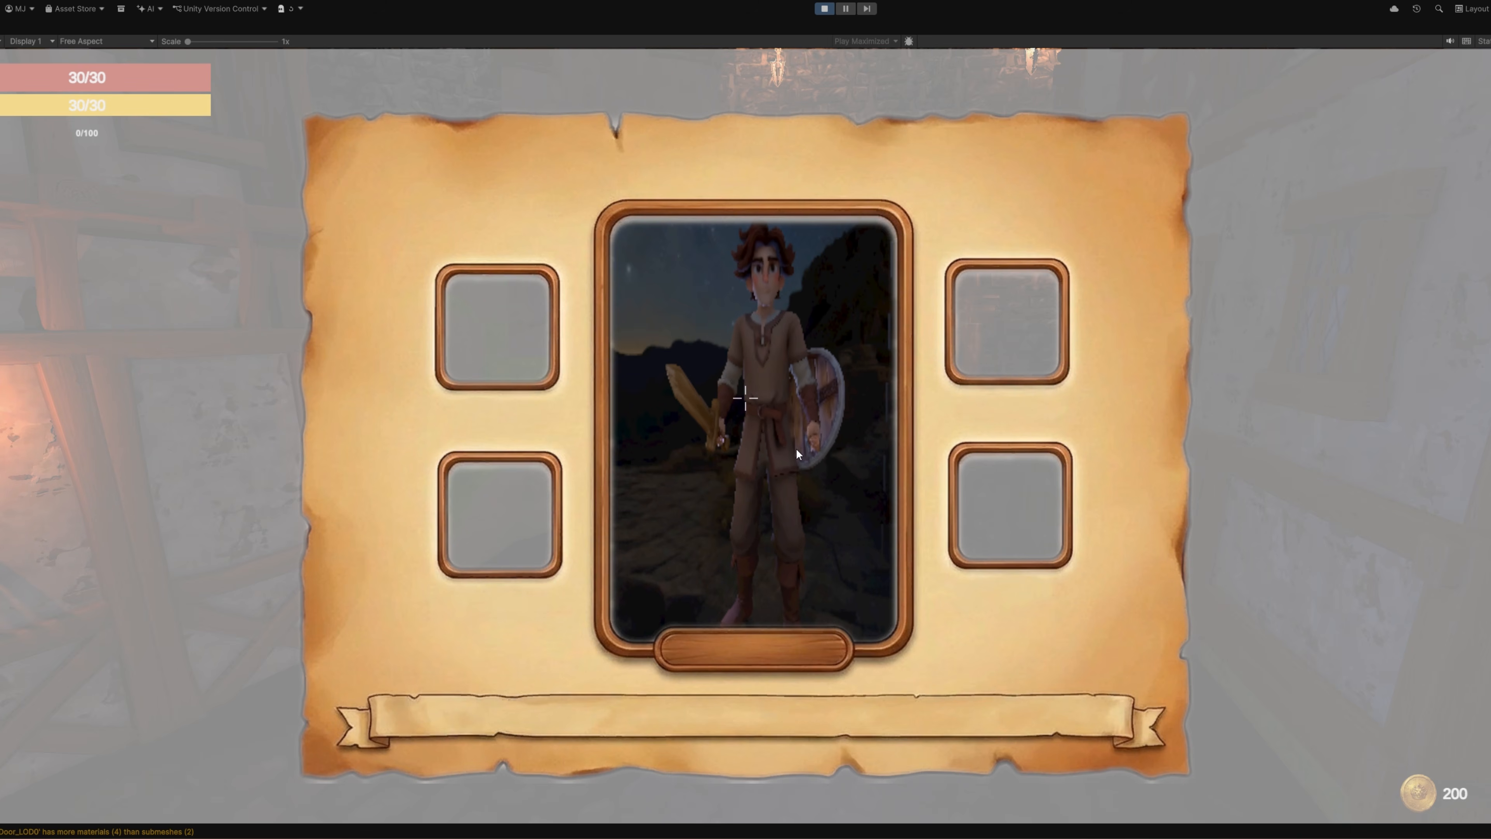
key(i)
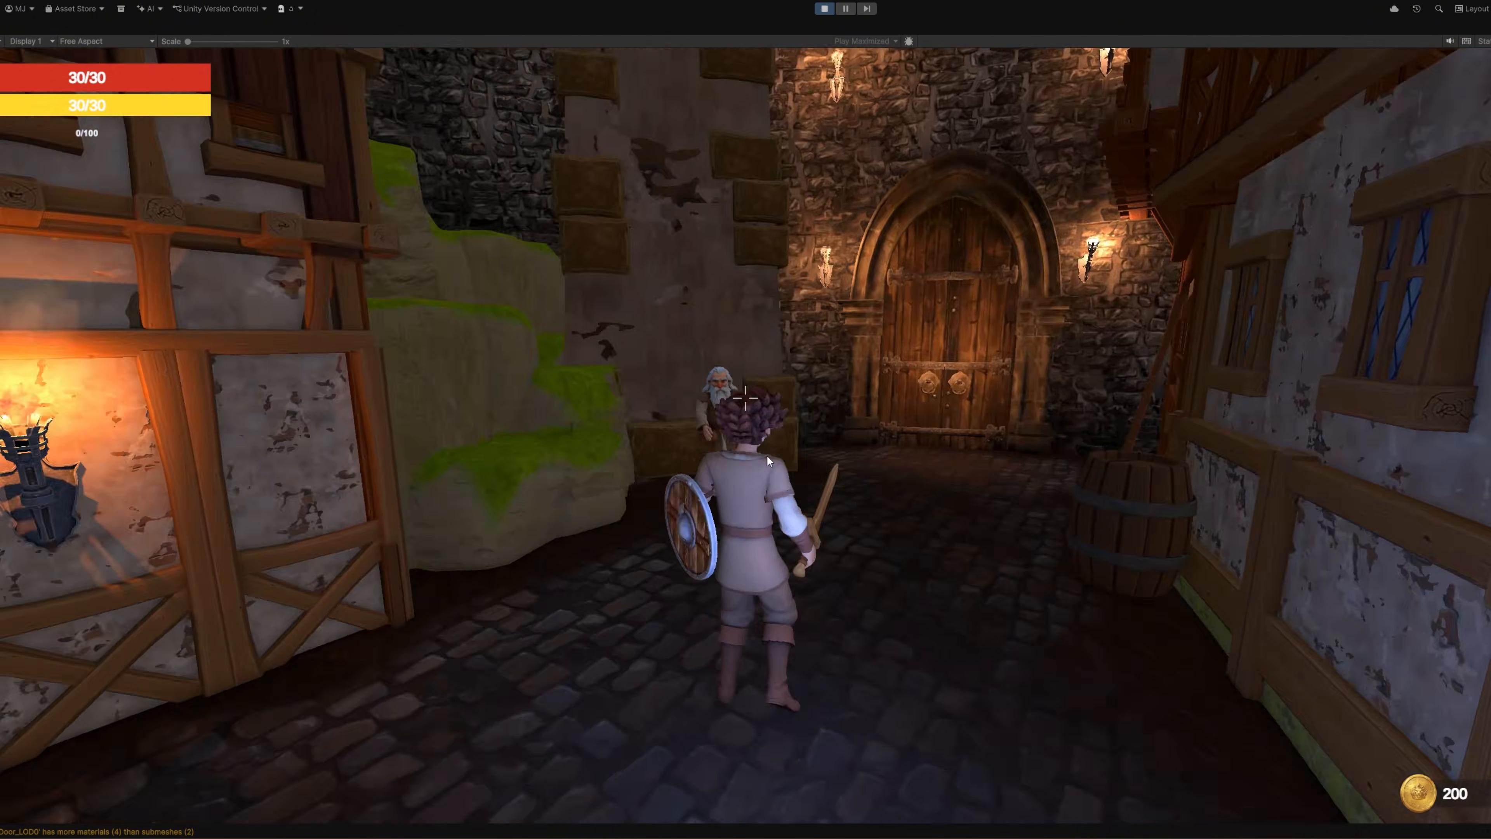
key(i)
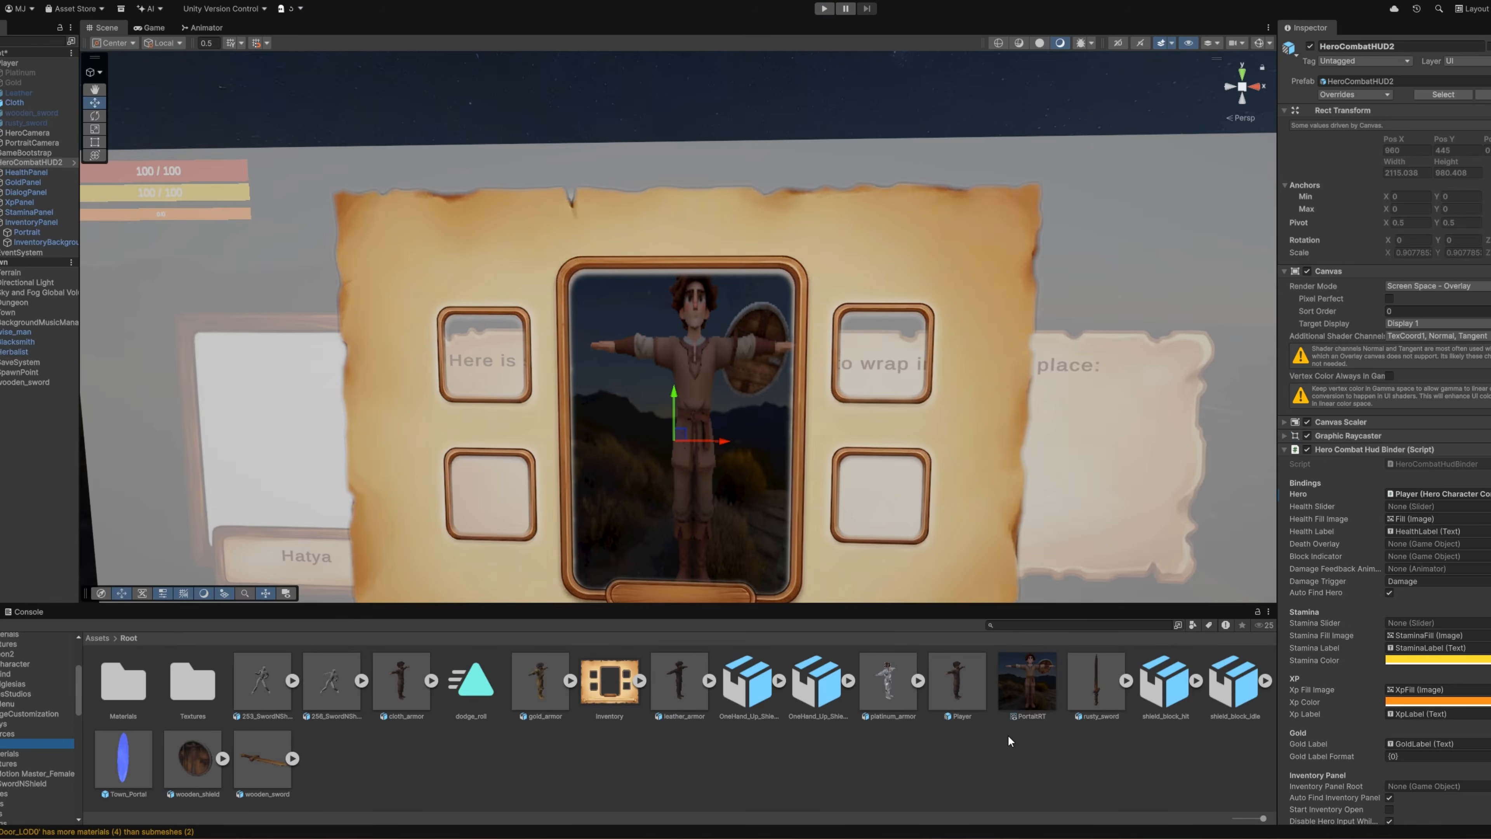
Step: Set the PortaitRT render texture's size to 2048 x 2048
click(1031, 686)
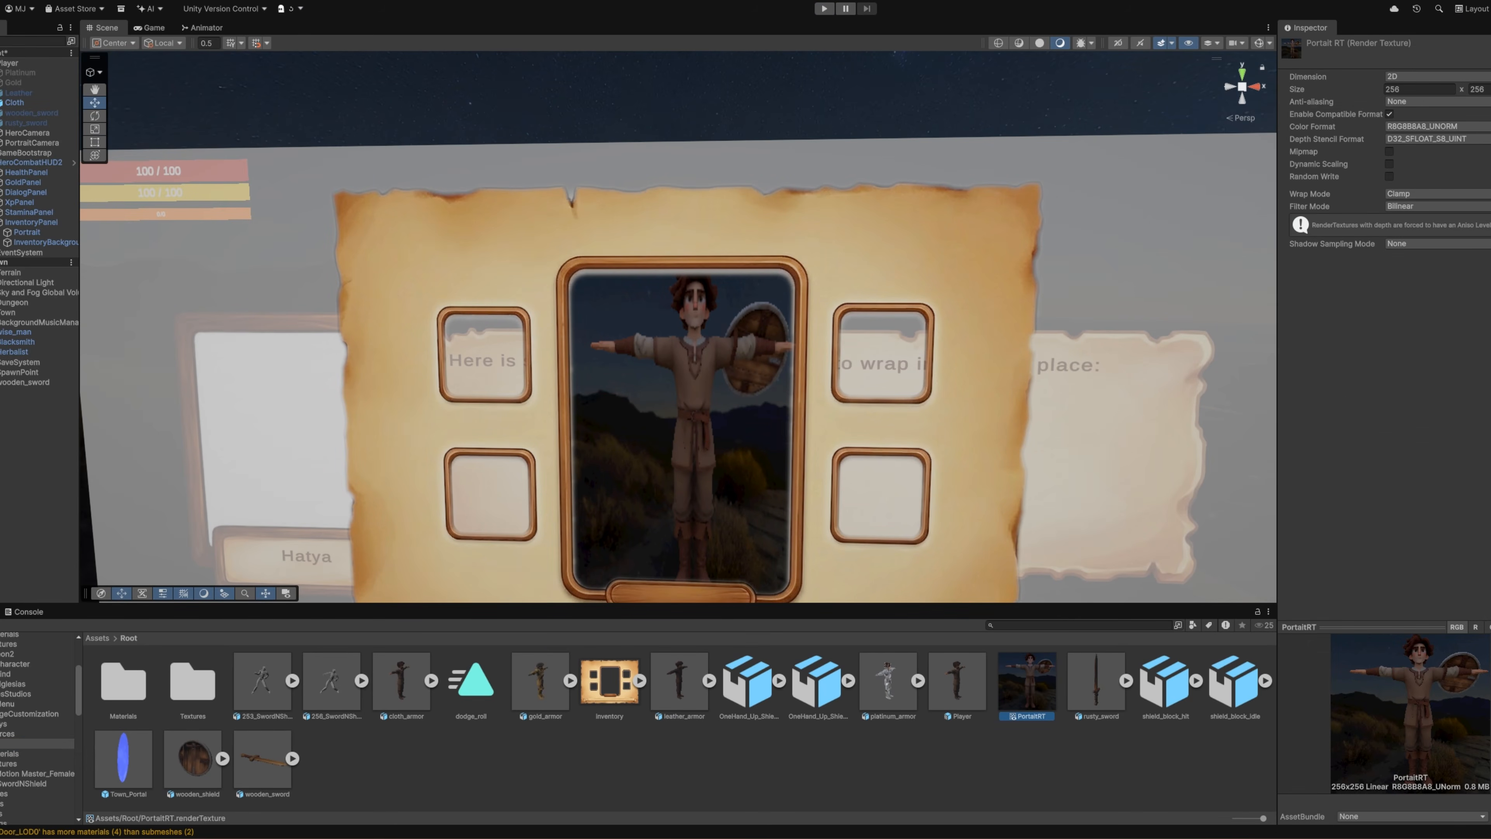
click(1419, 89)
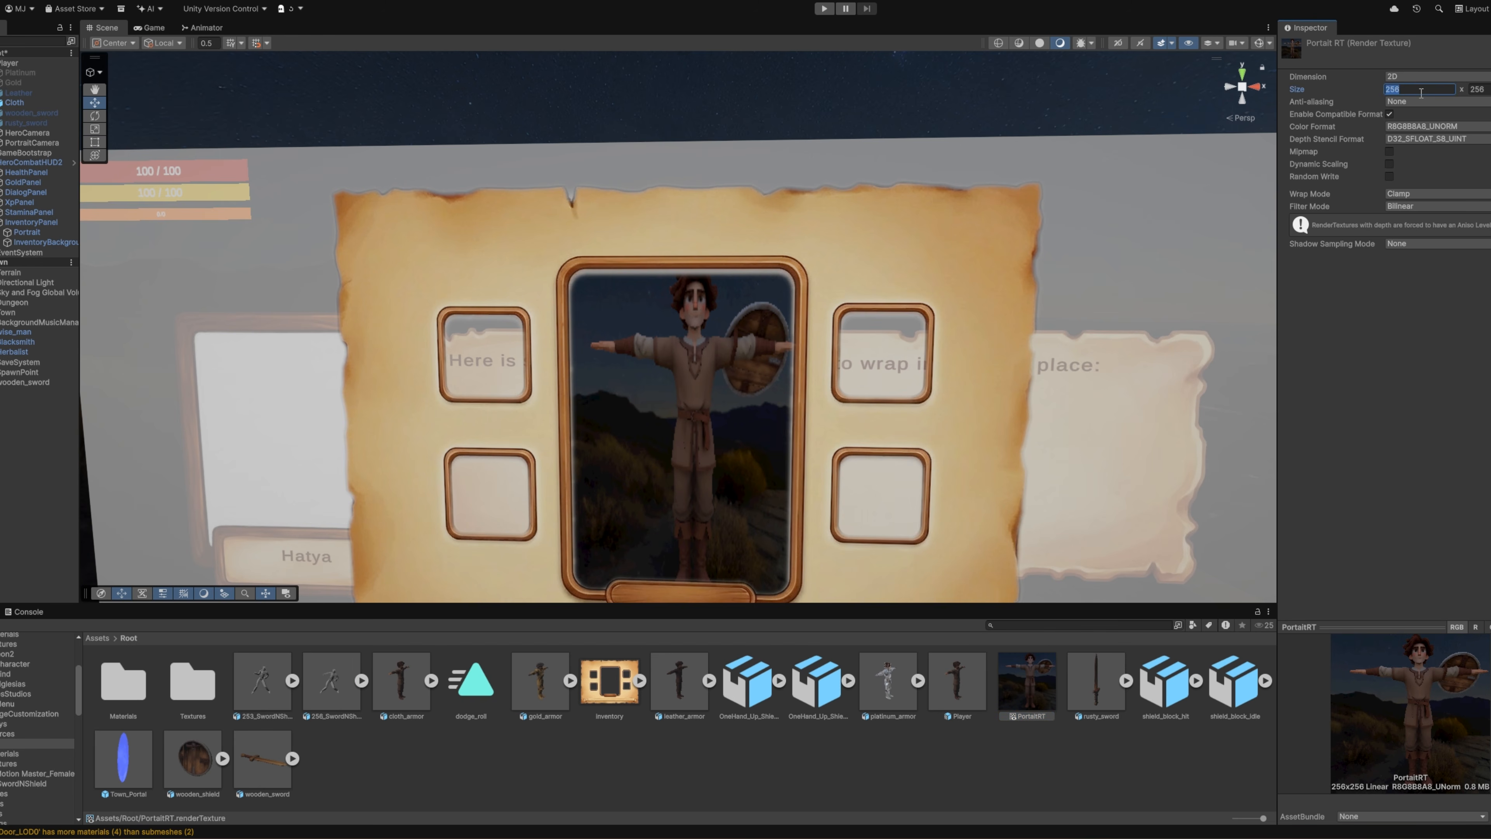
text(2048)
key(Tab)
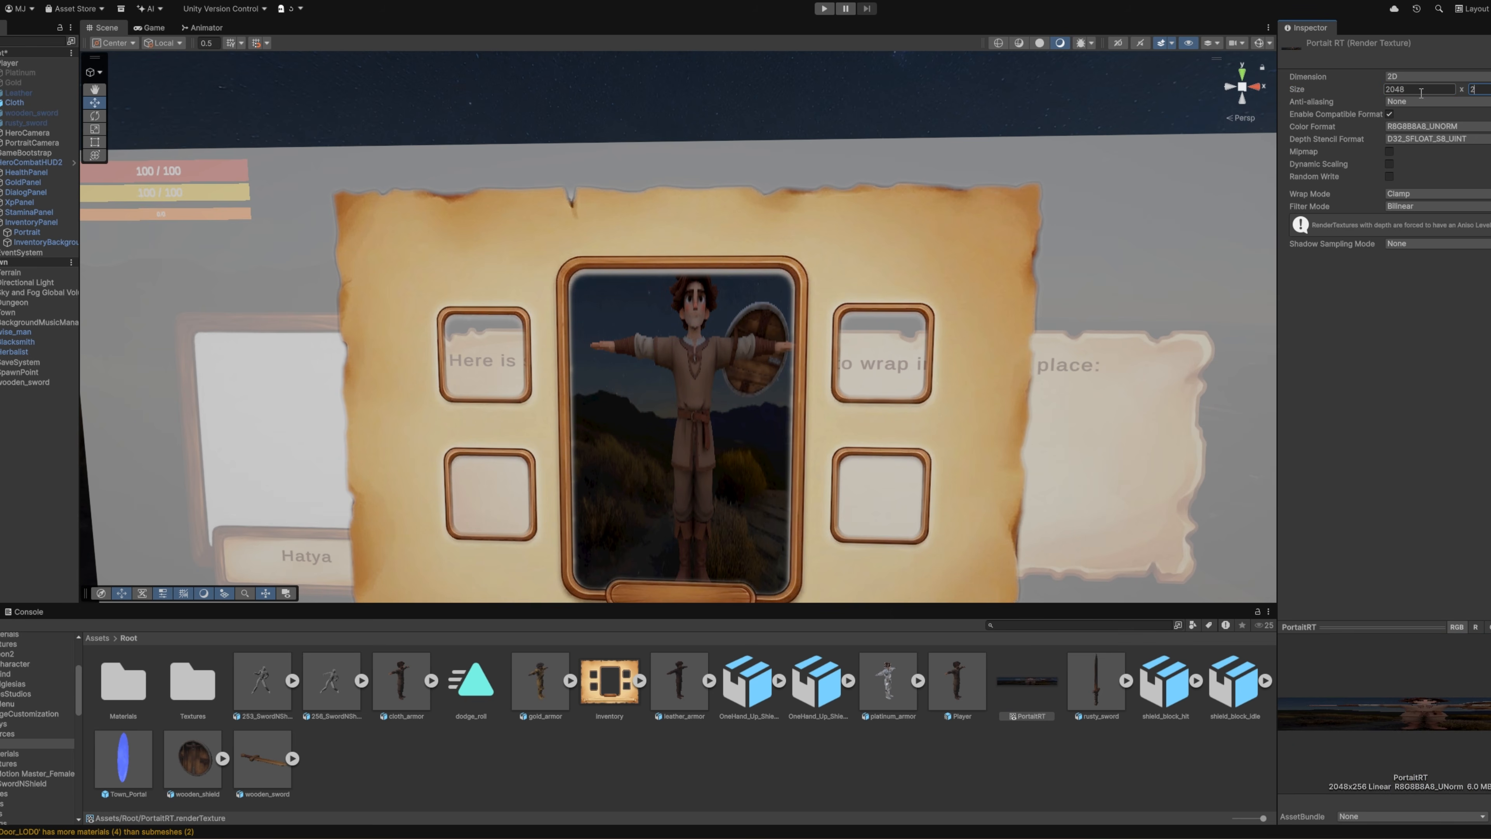
text(2048)
key(Return)
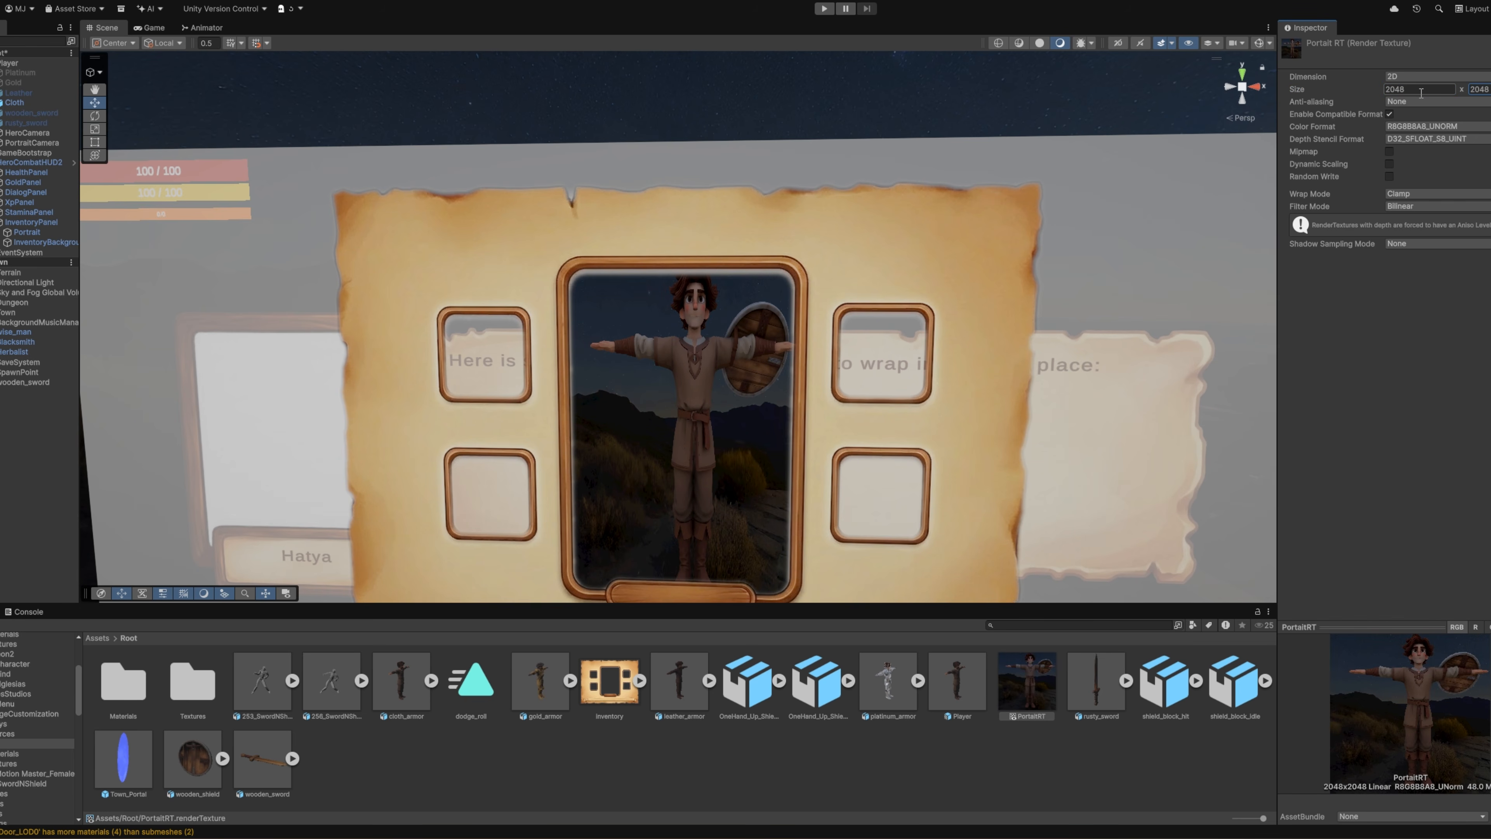
Step: Run the game and check the sharpness of the hero portrait in the opened inventory
drag(912, 606, 928, 667)
click(824, 8)
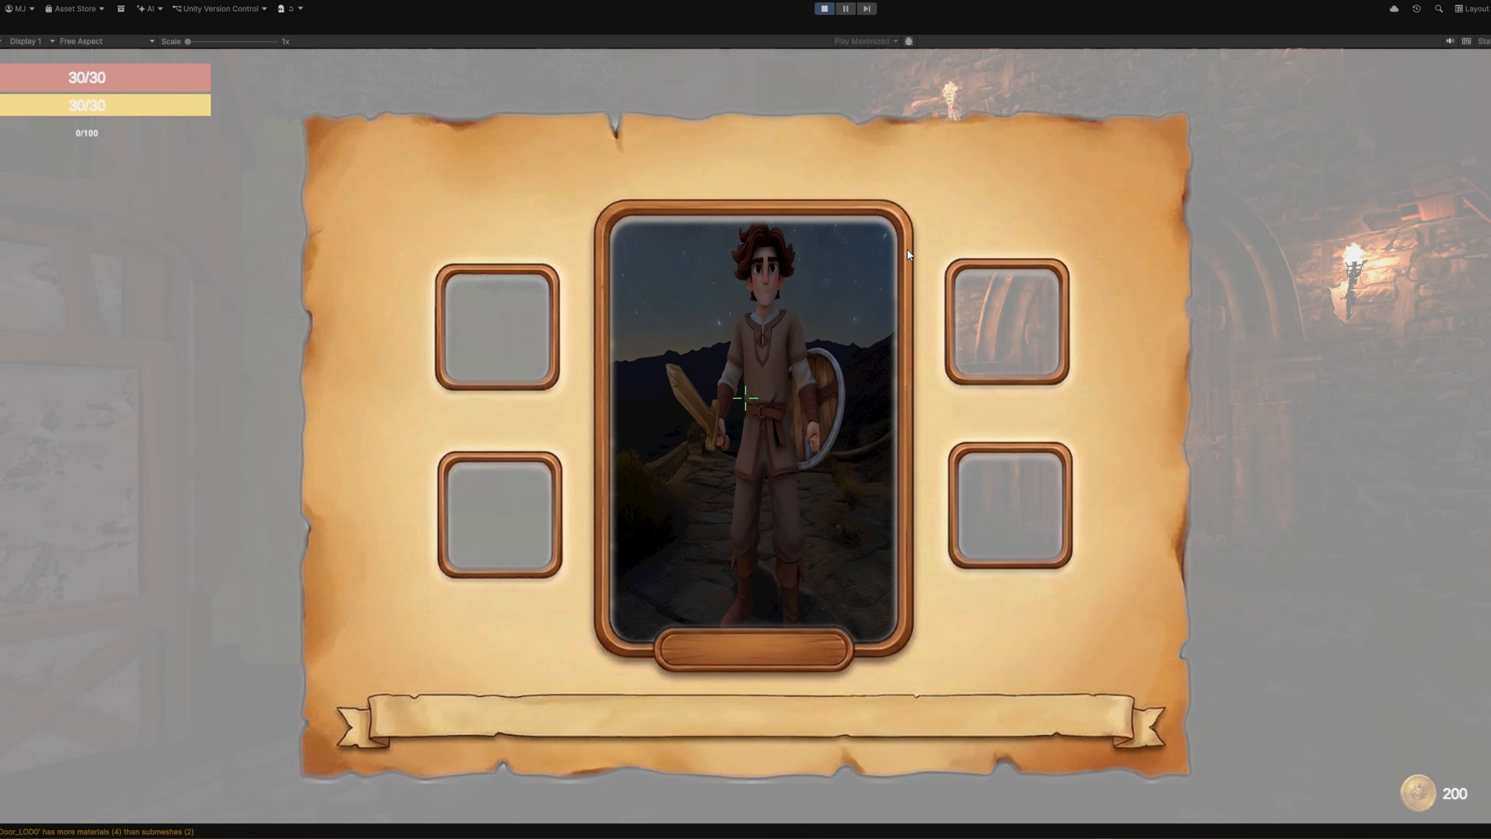
Step: Stop the running game and set PortraitCamera's background type to Solid Color
click(824, 9)
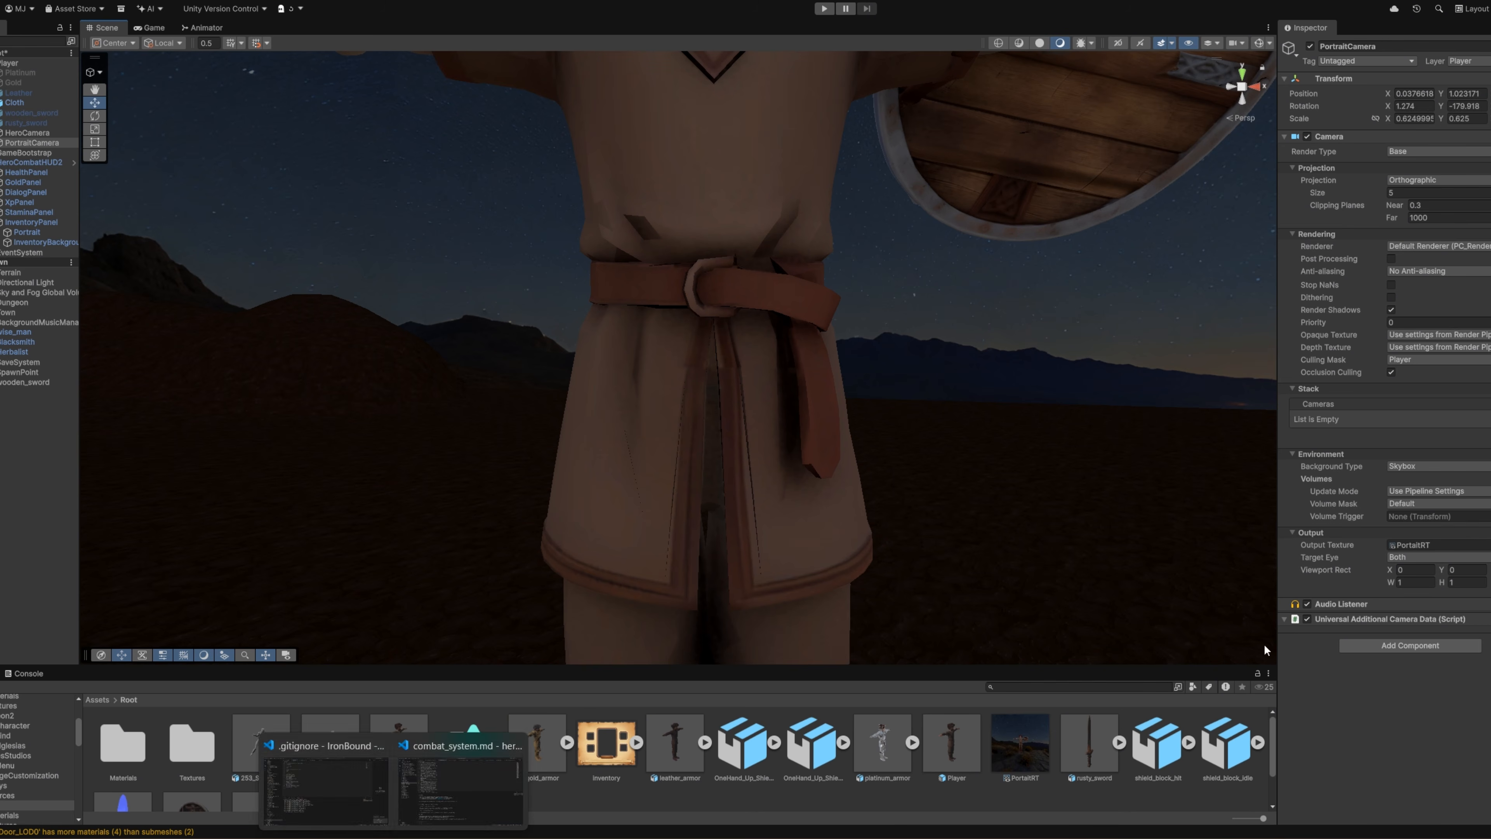
click(1429, 464)
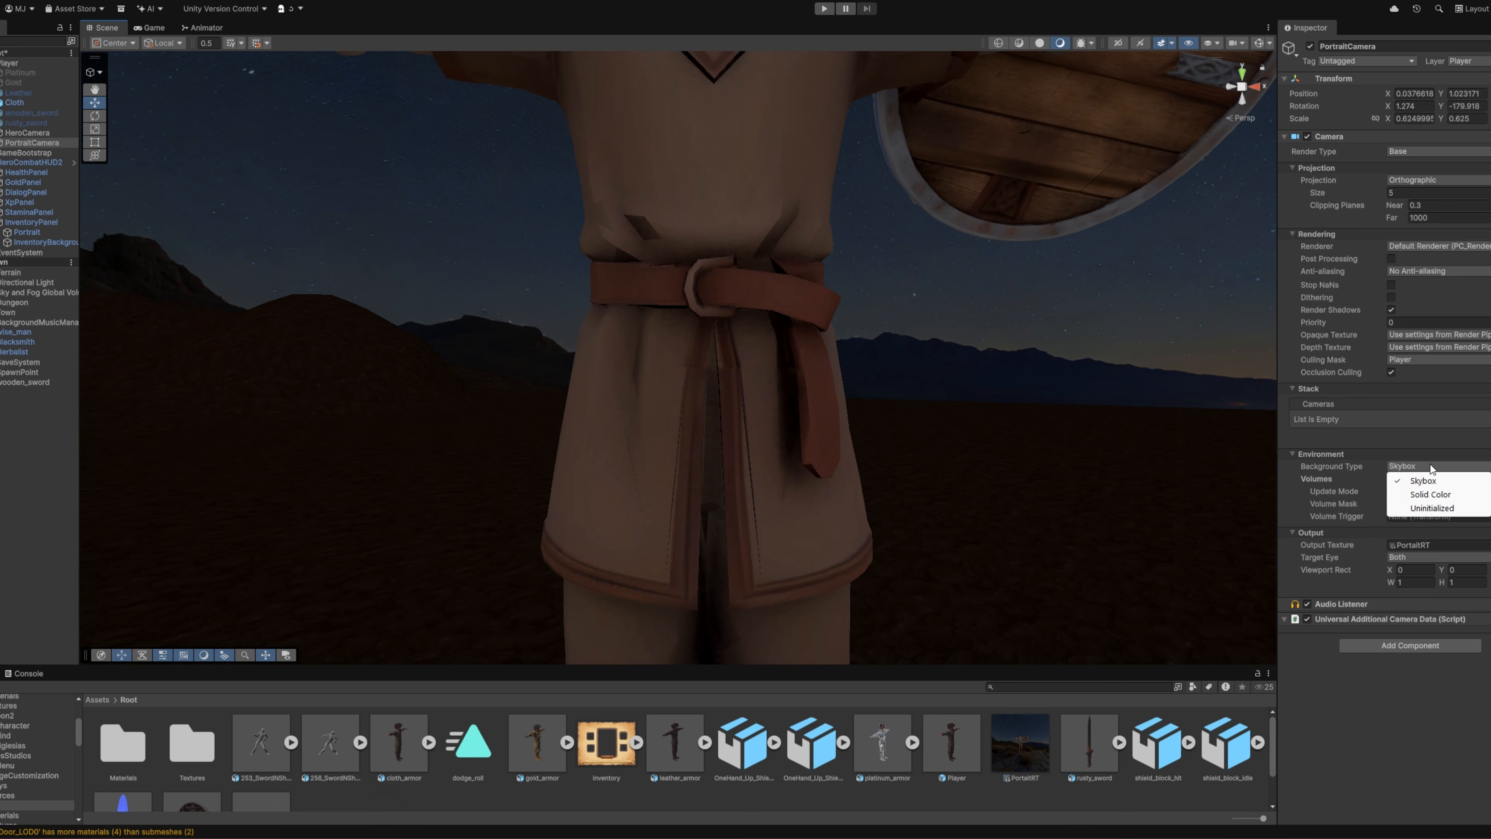
click(1433, 496)
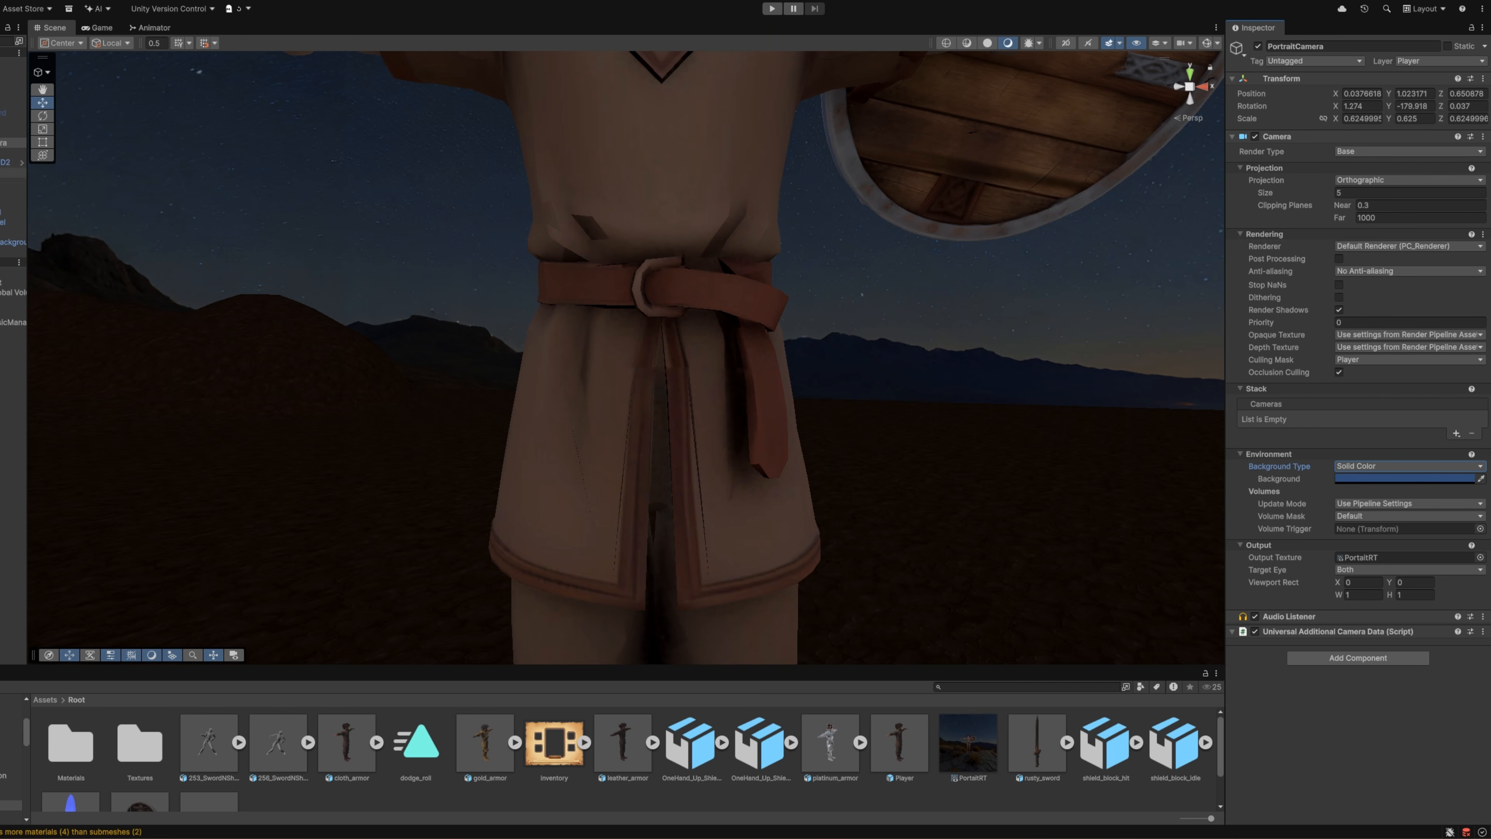
Step: Set PortraitCamera's background colour by sampling the beige of the inventory parchment in the scene
double_click(7, 162)
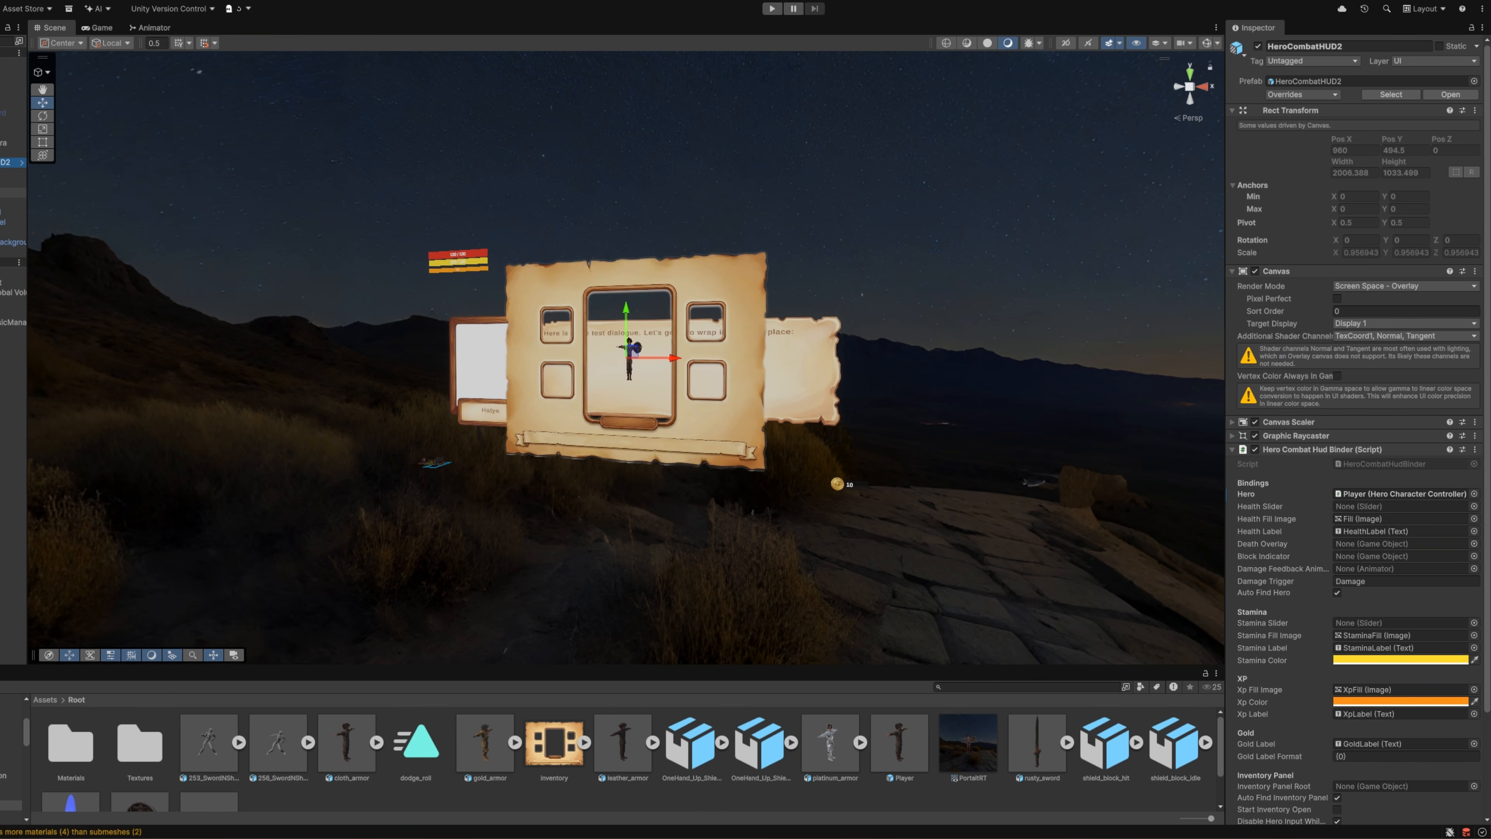
click(12, 142)
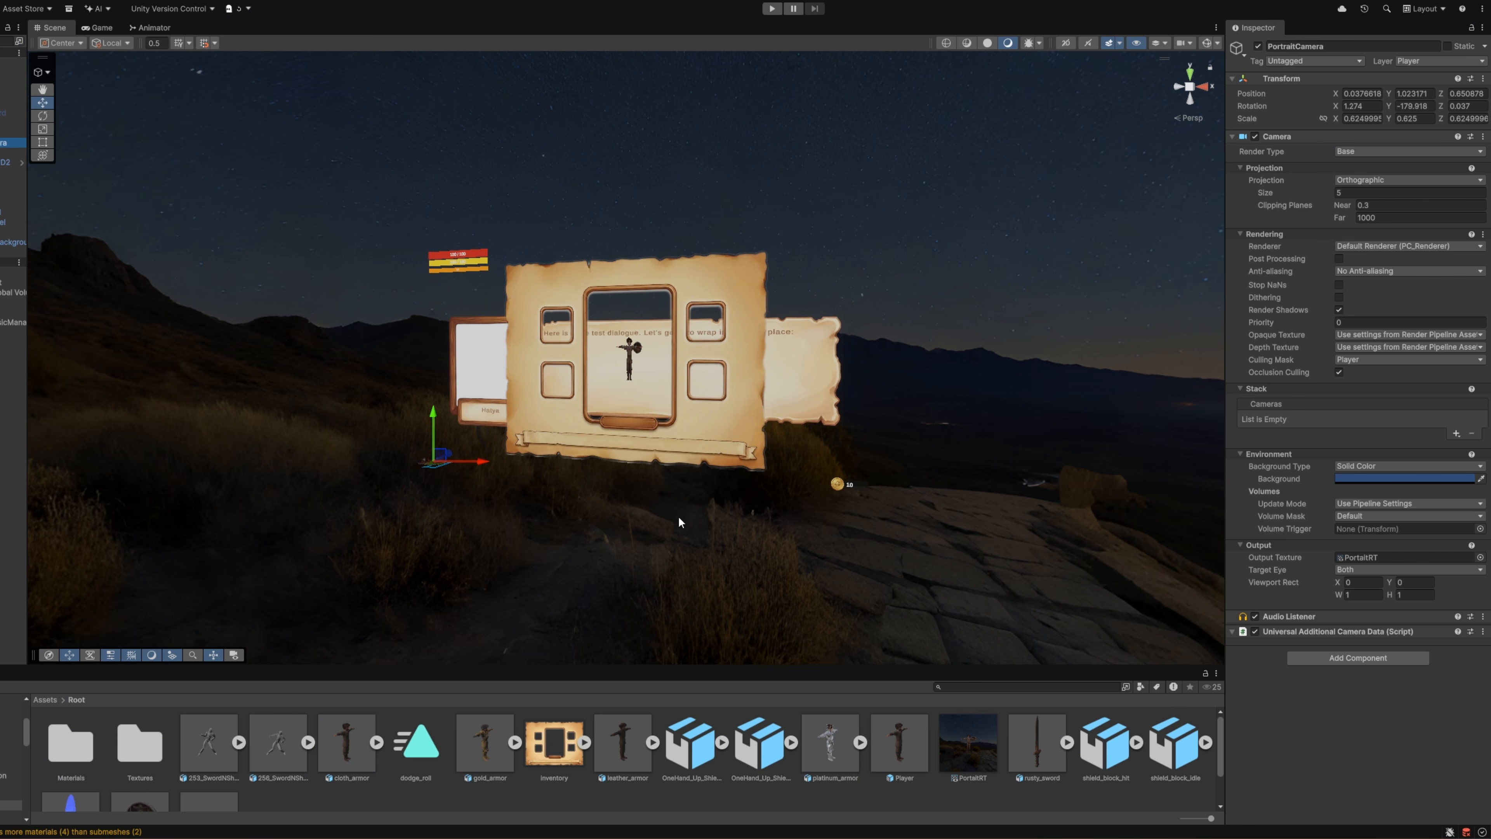
key(w)
right_drag(555, 423, 597, 444)
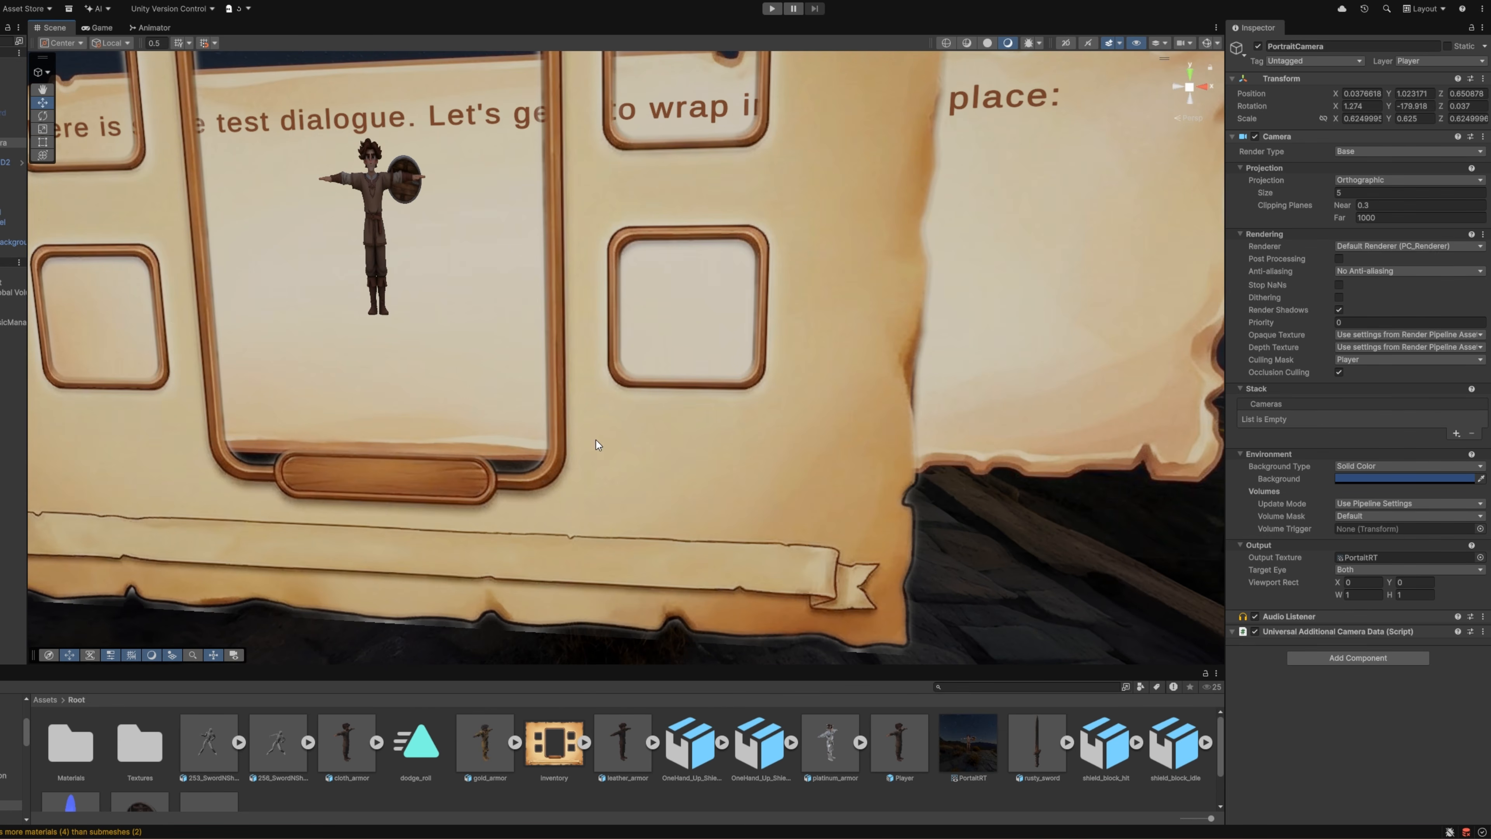
click(1481, 478)
click(723, 458)
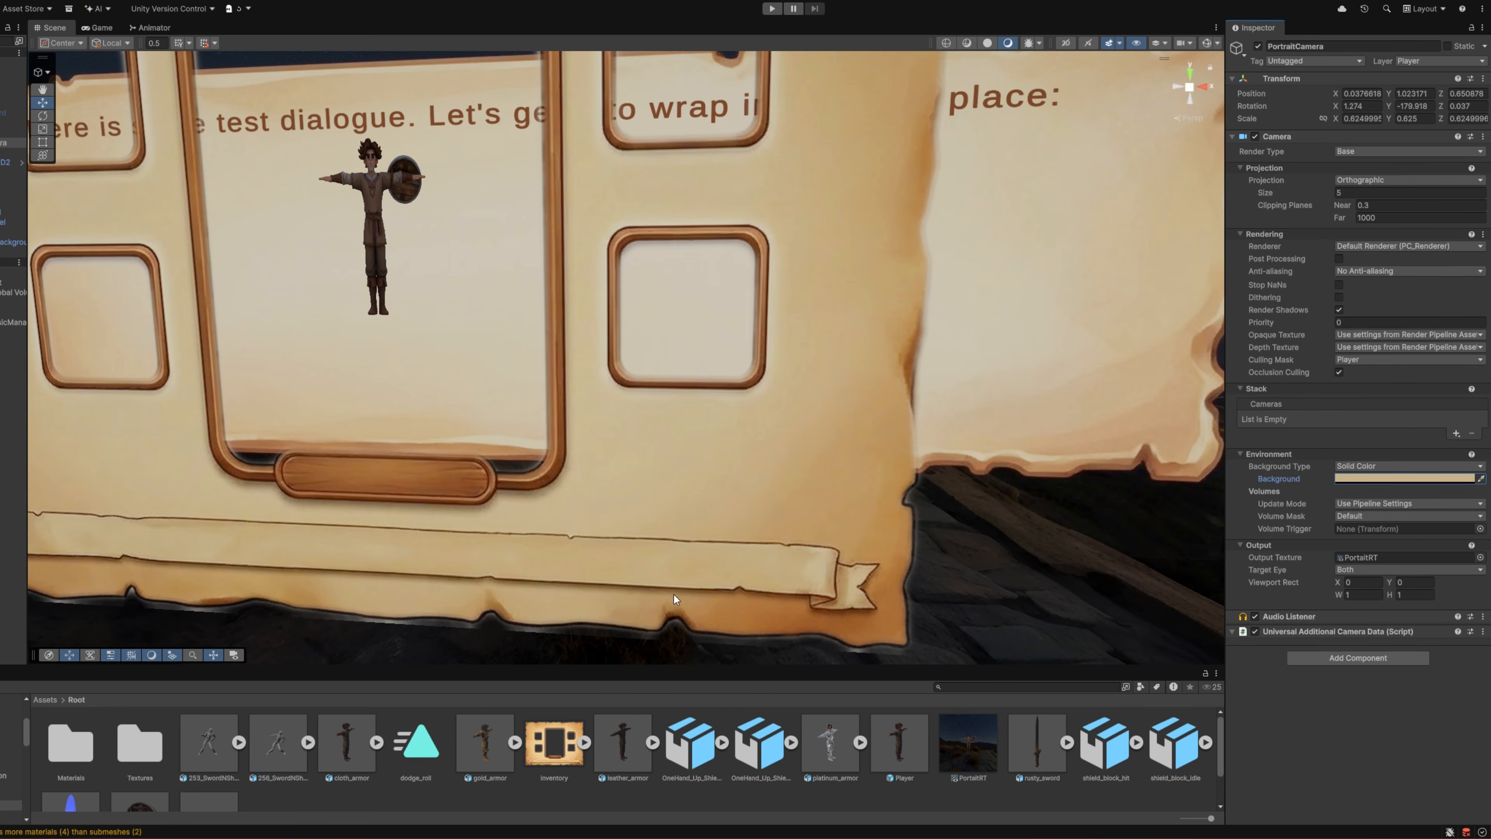
Step: Run the game and check the hero portrait's new background in the opened inventory
click(772, 9)
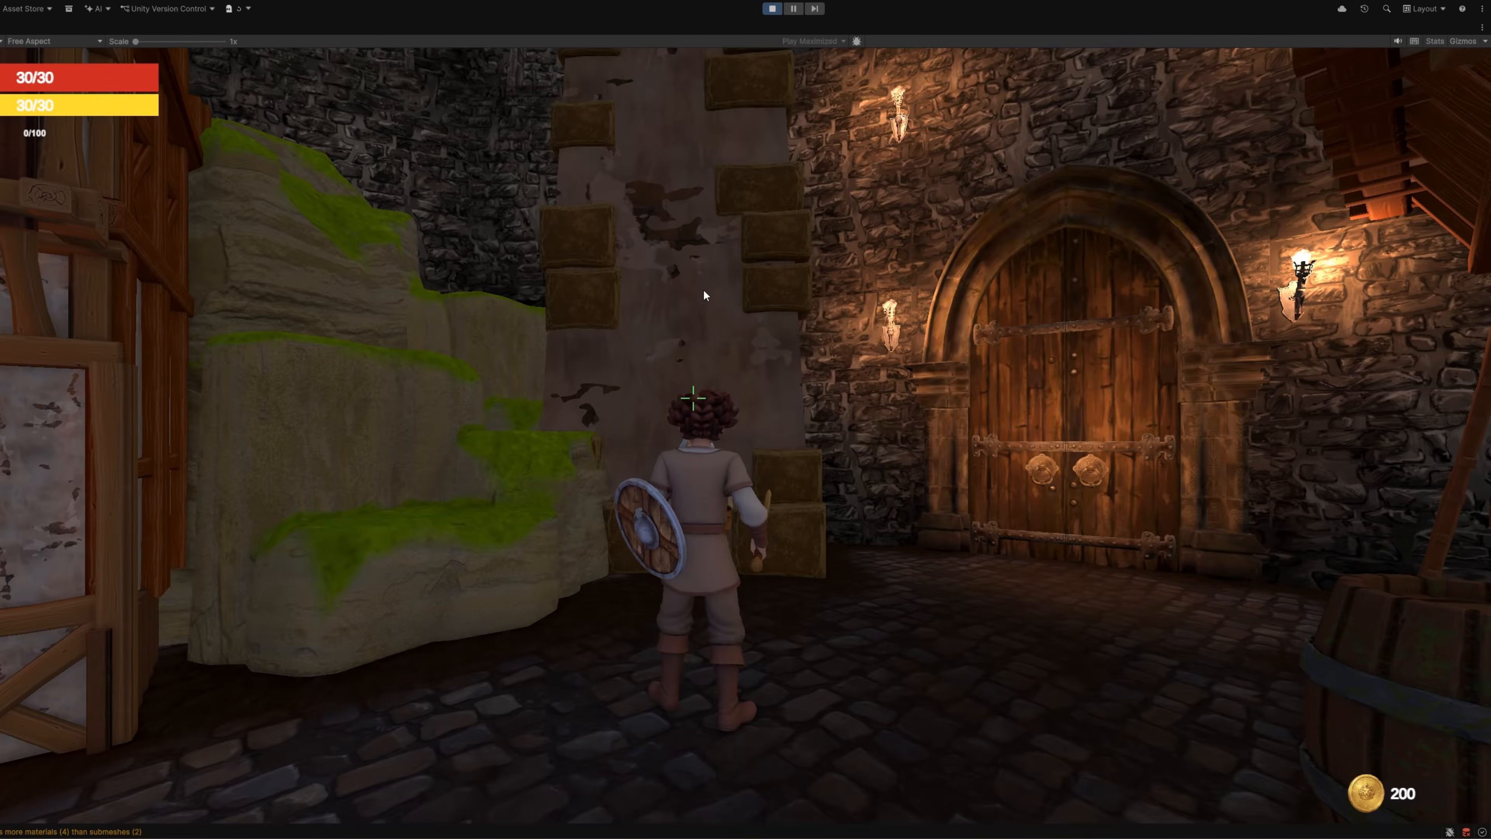
key(i)
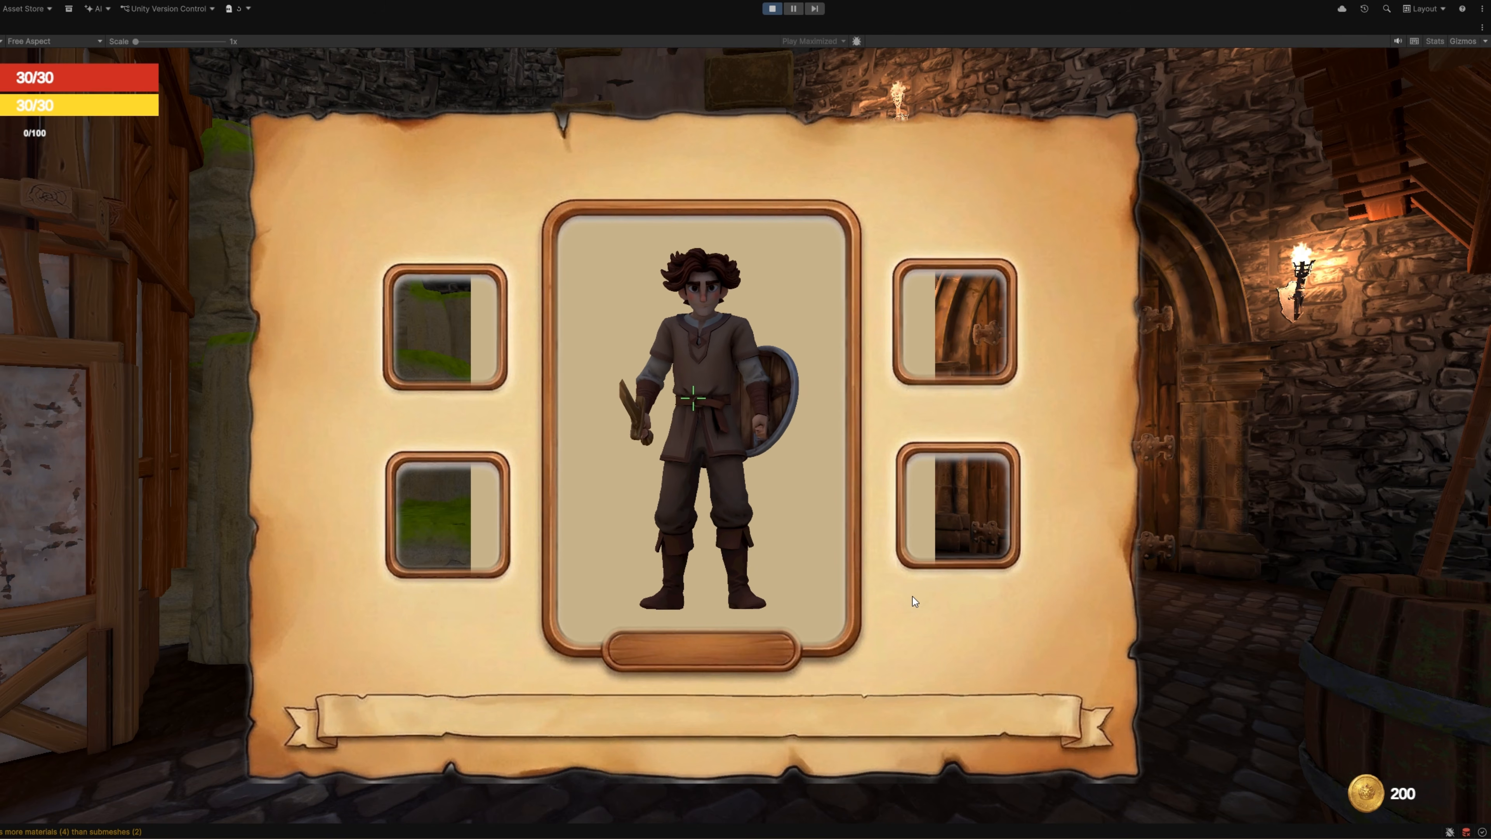
click(773, 9)
Step: Add a UI Image under InventoryPanel and place it over the parchment's upper-left item slot
right_click(97, 241)
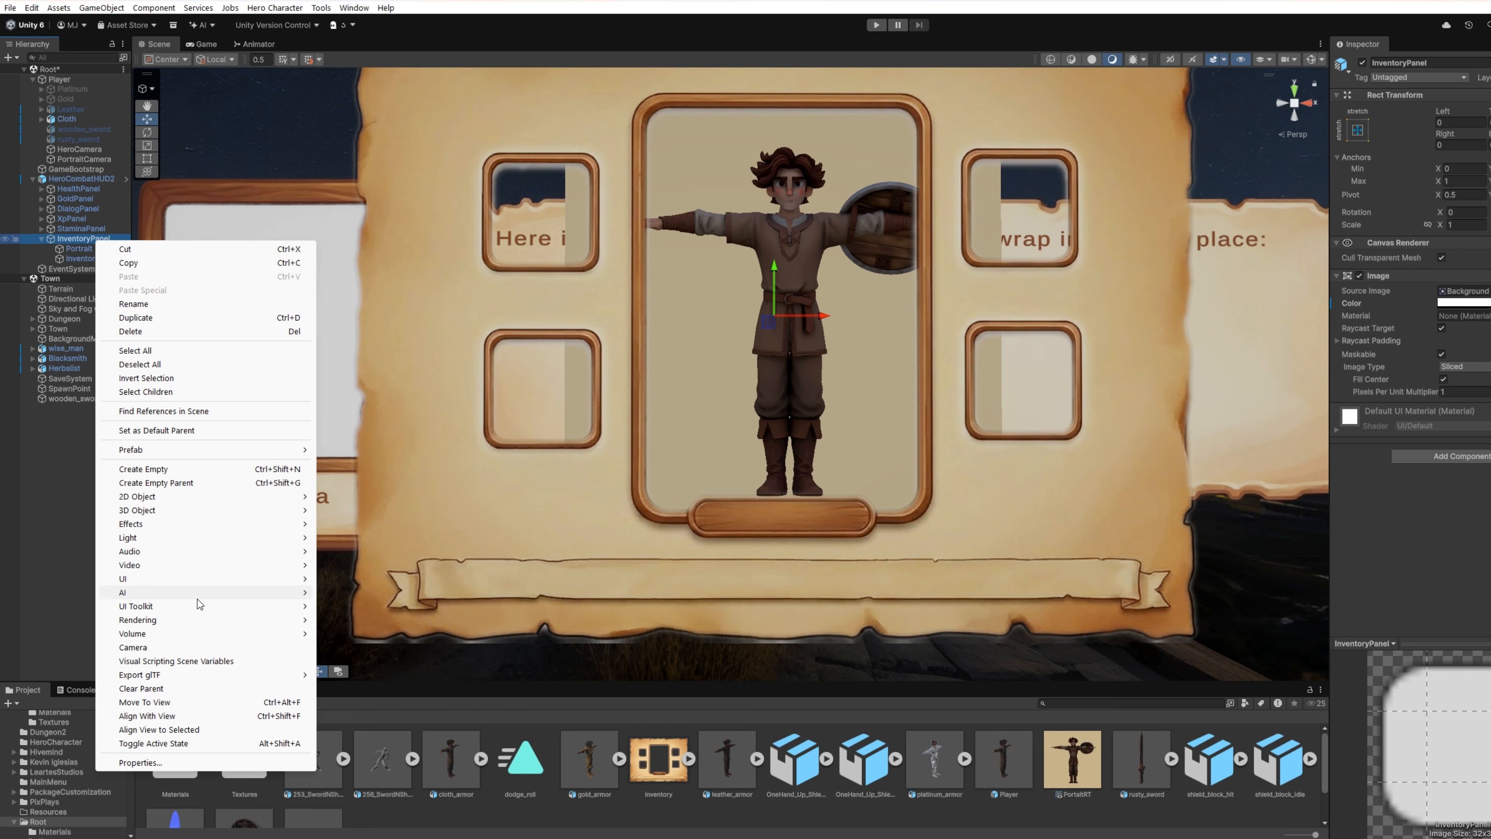
mouse_move(200, 599)
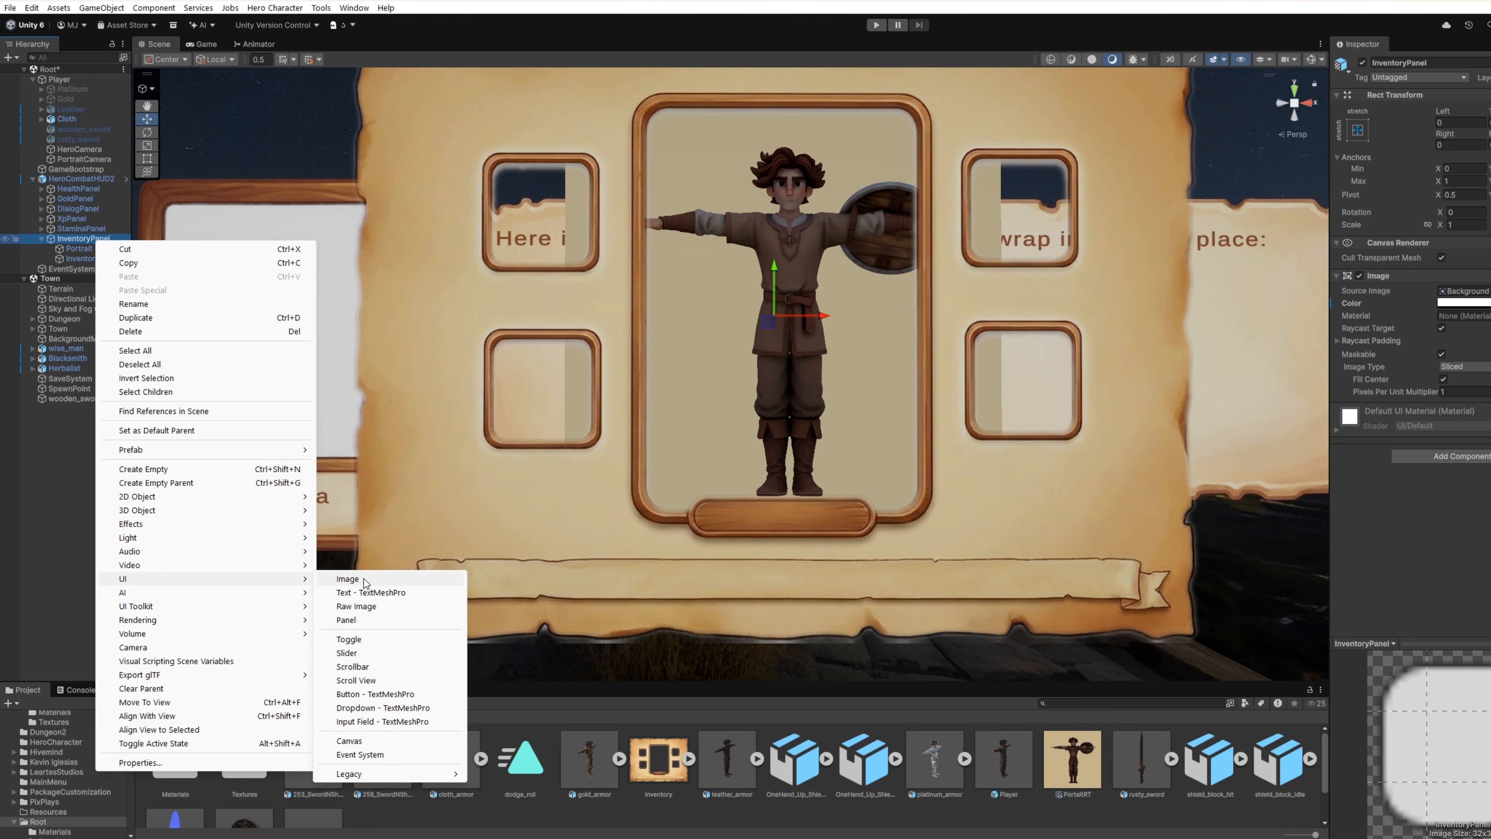
click(365, 580)
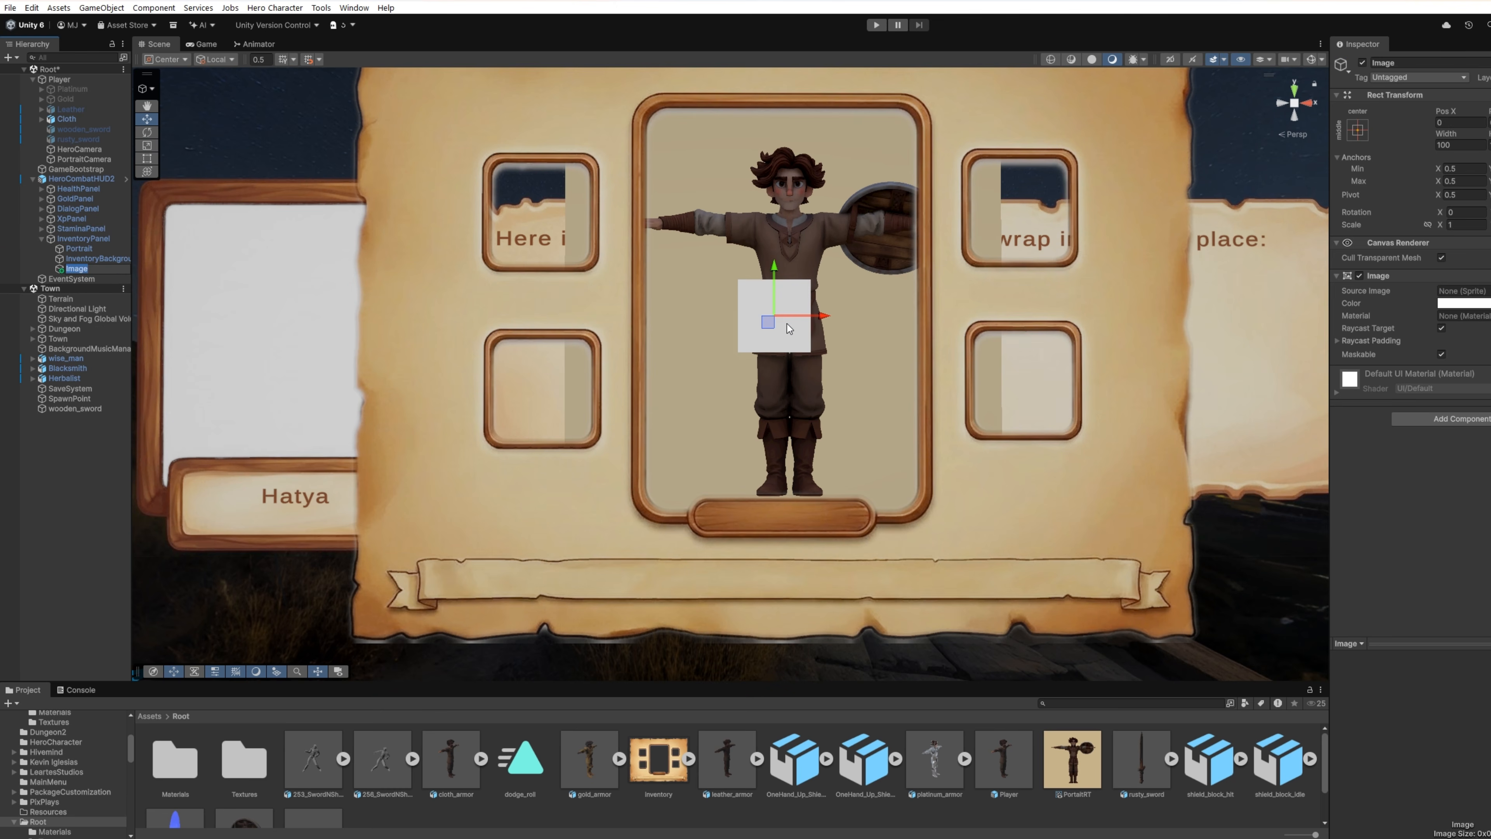
drag(769, 326, 536, 228)
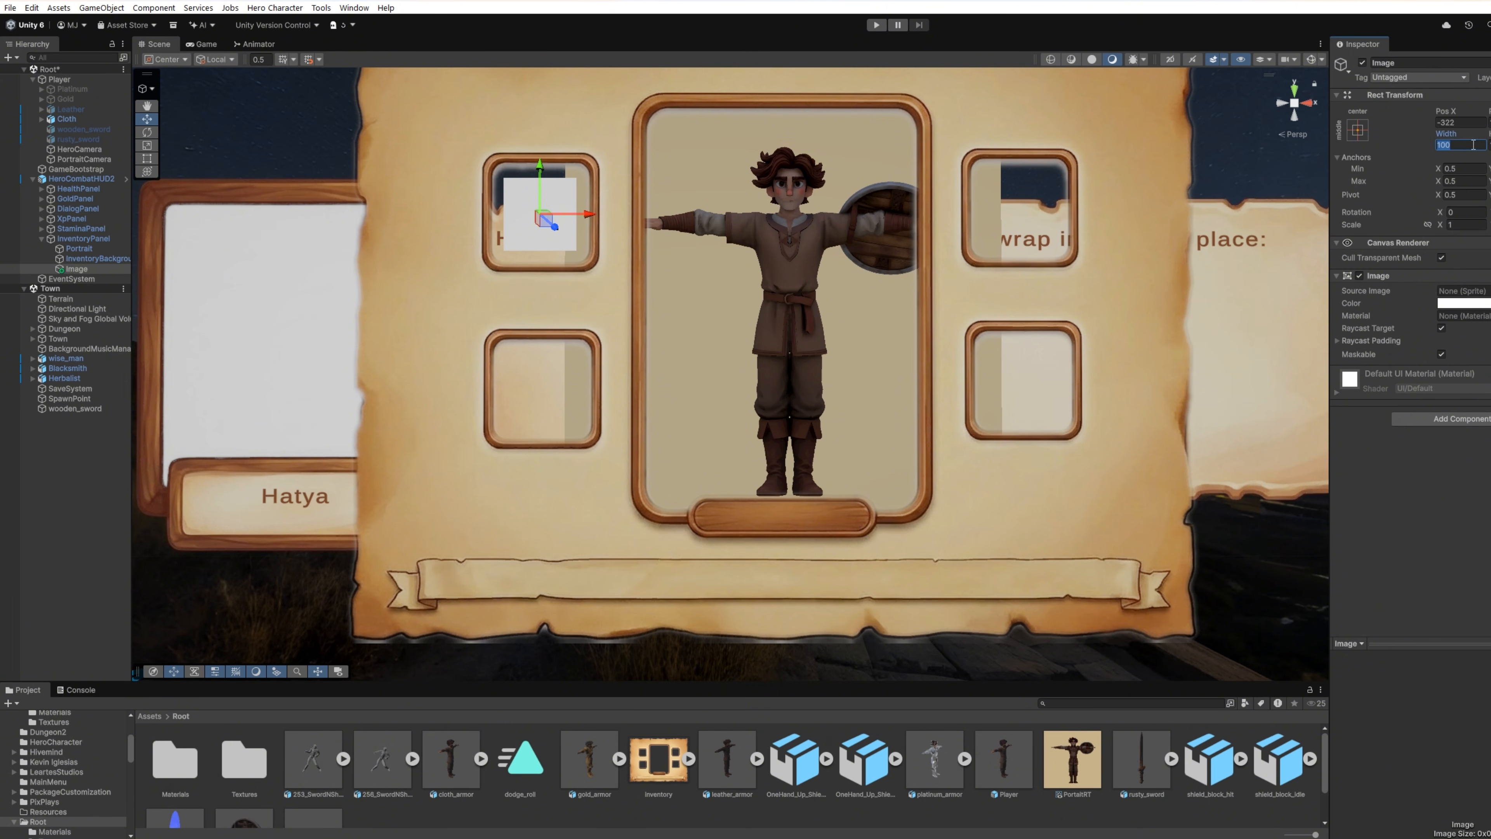
Step: Set the slot image's size to 150 x 150 and nudge it into alignment with the upper-left slot
text(150)
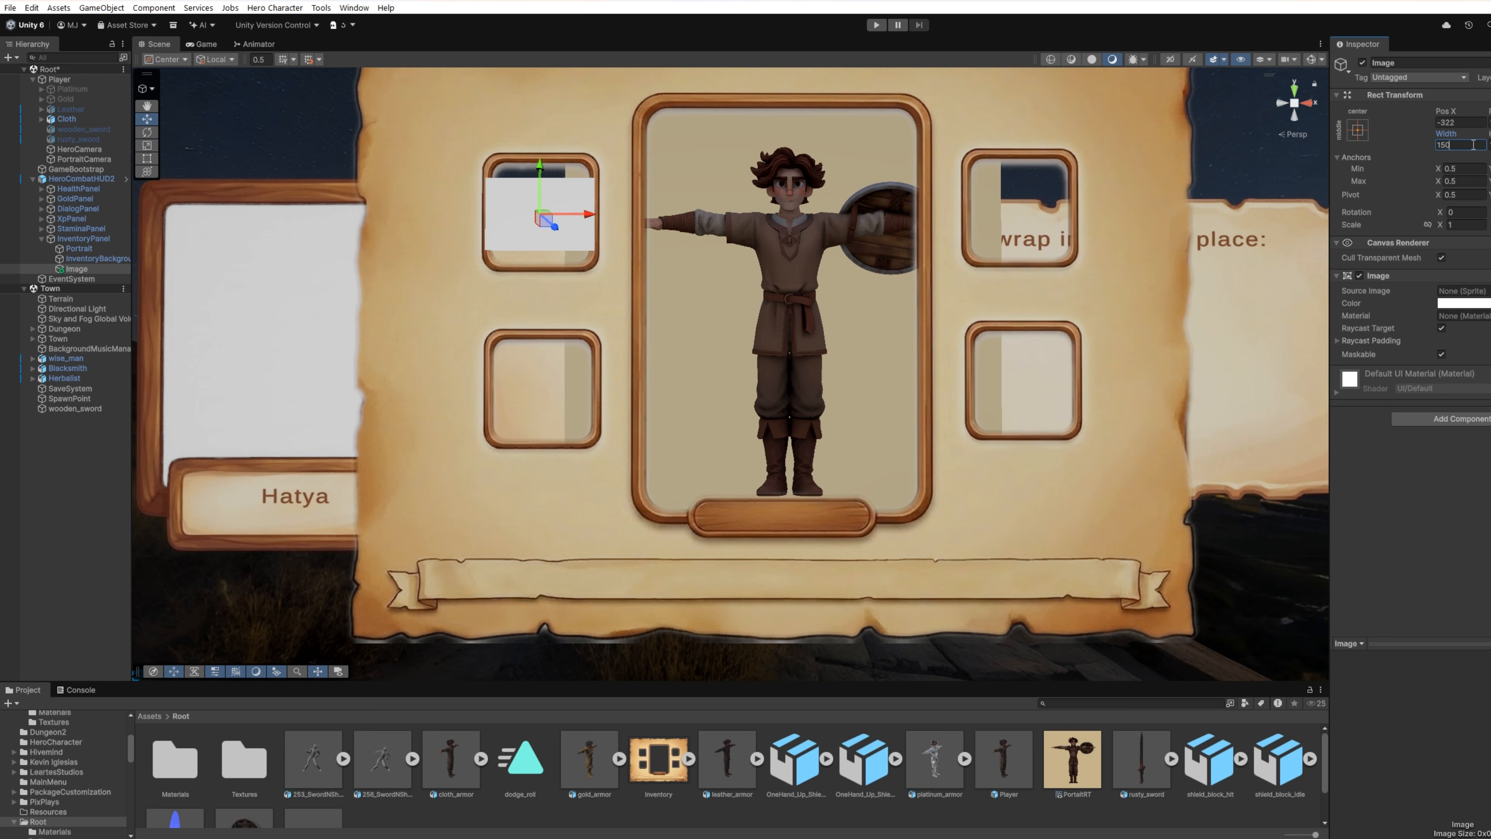
key(Tab)
text(150)
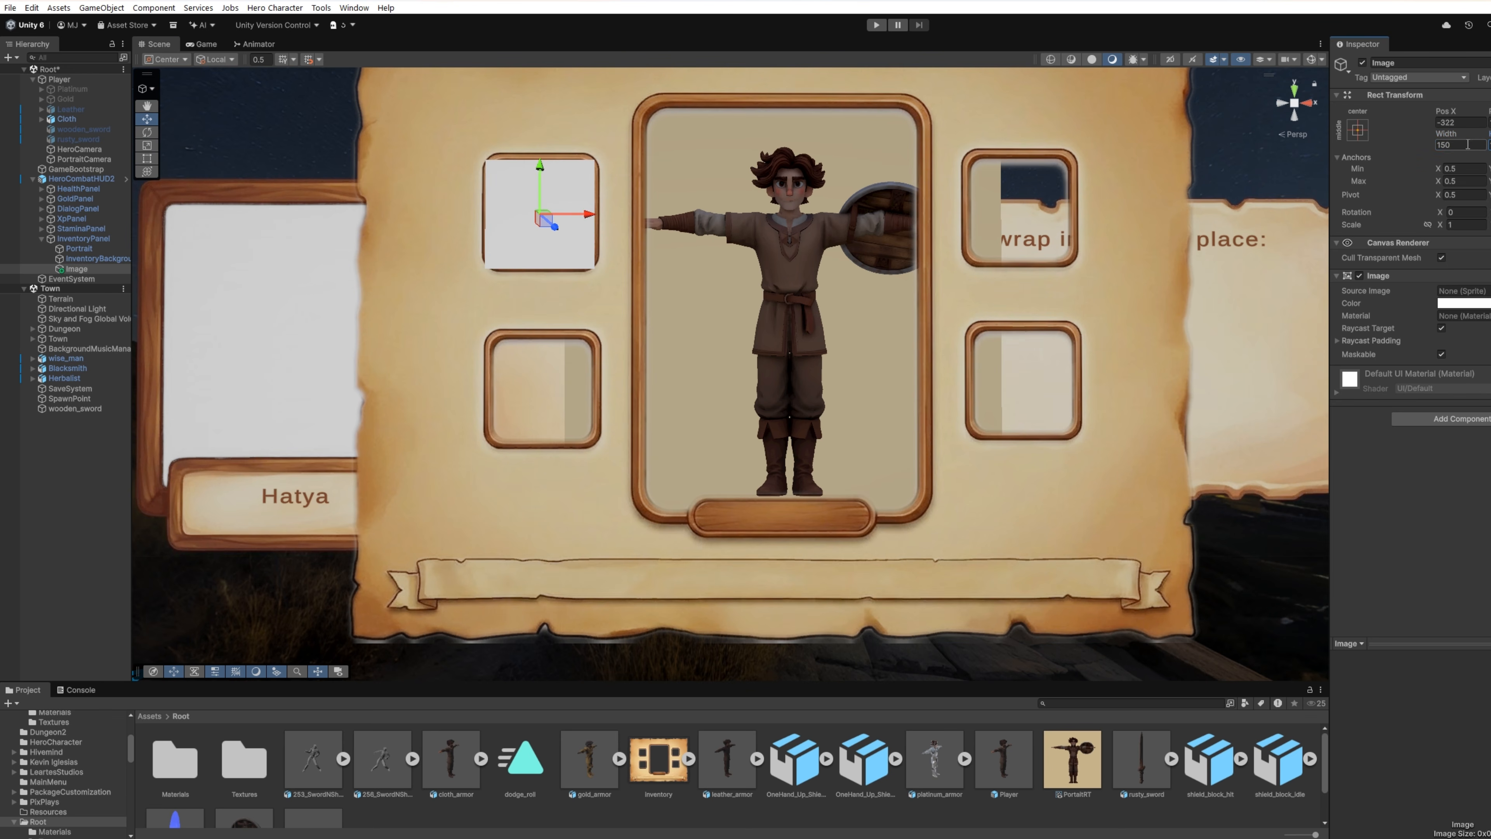
drag(546, 227, 548, 223)
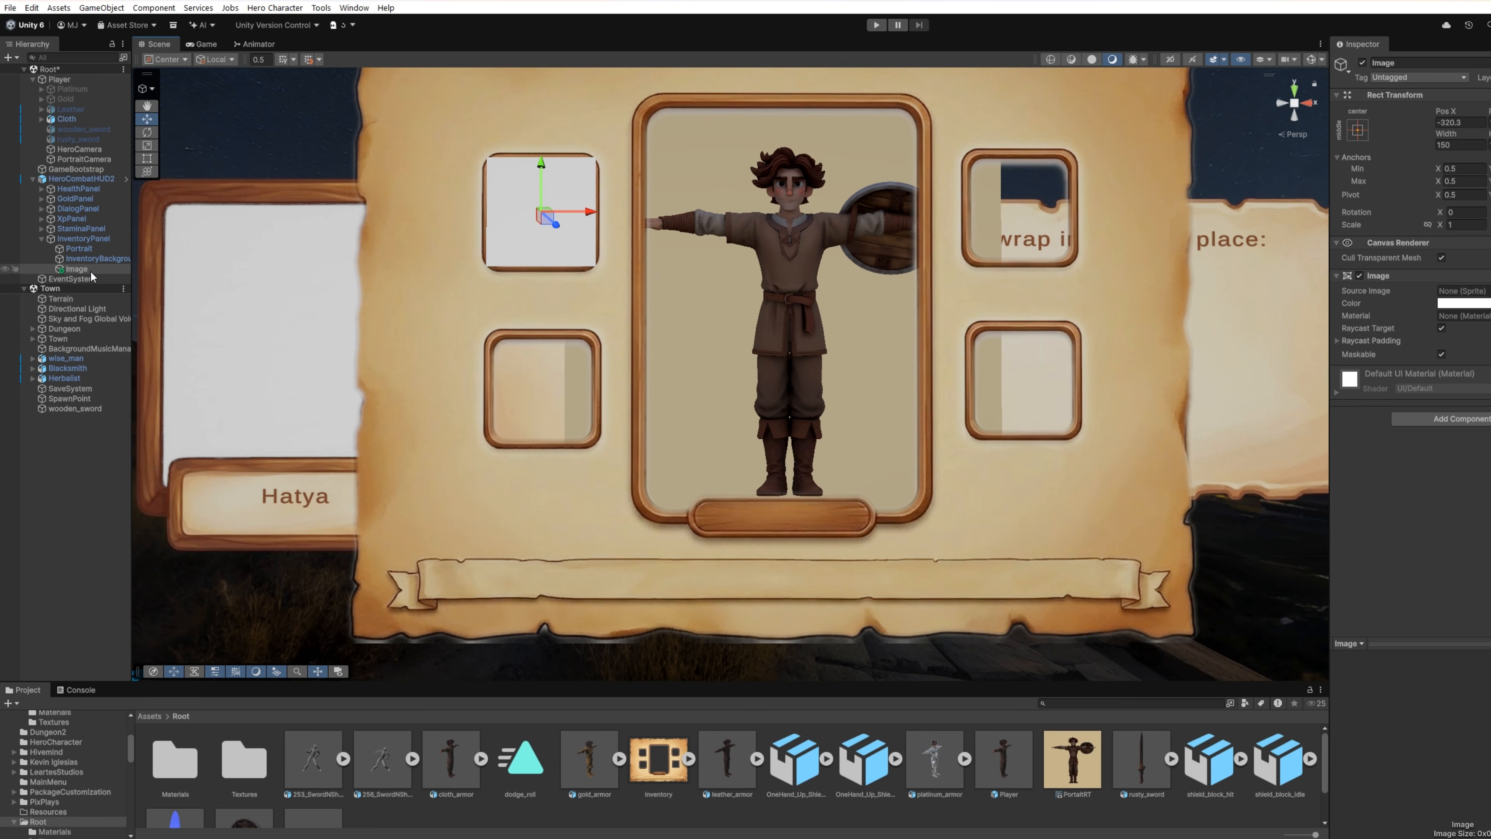
Step: Reorder the slot image between Portrait and the inventory background and rename it as ArmorImage
drag(92, 271, 99, 251)
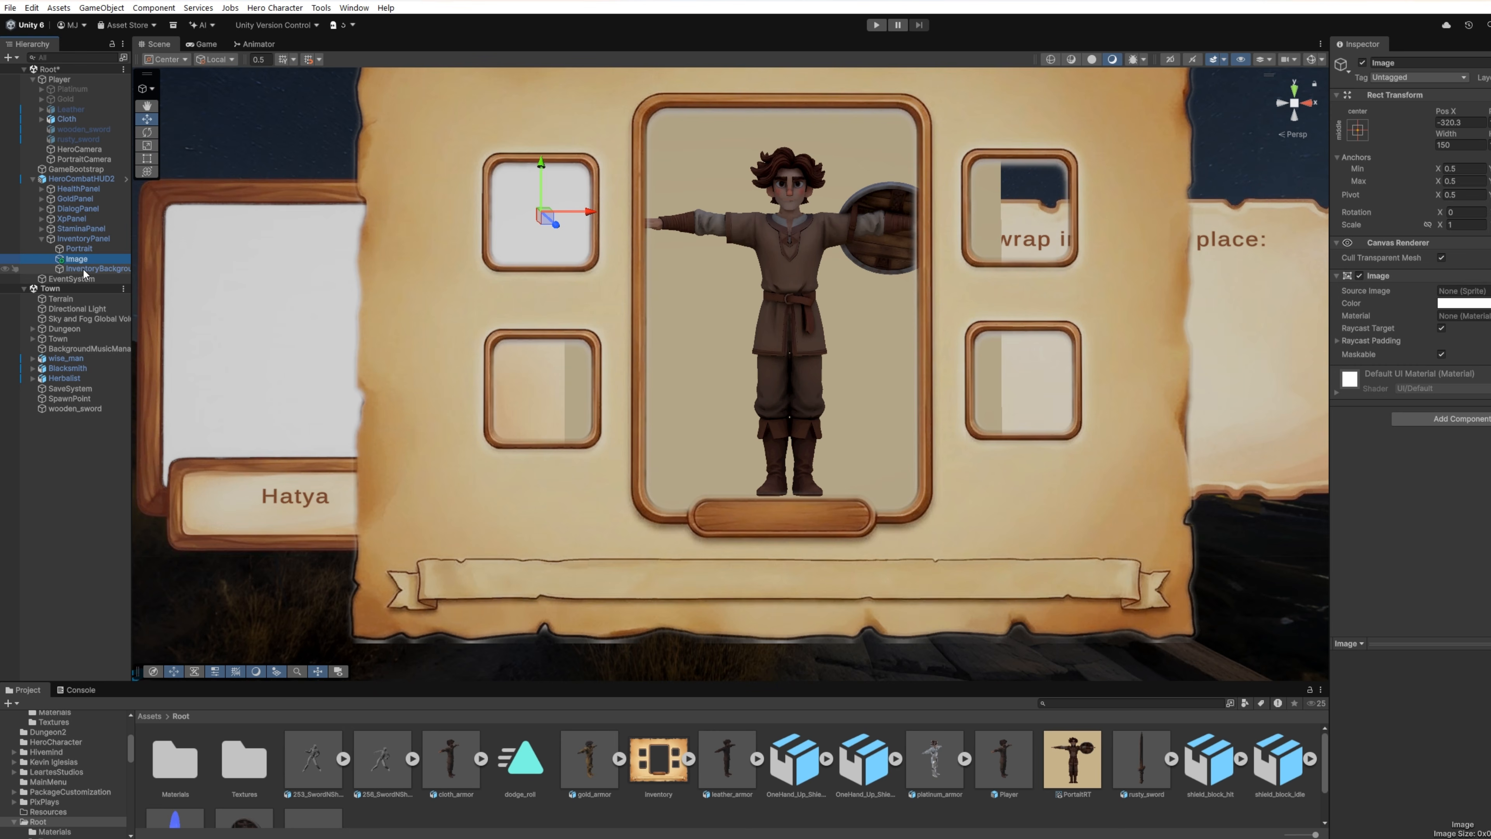
key(F2)
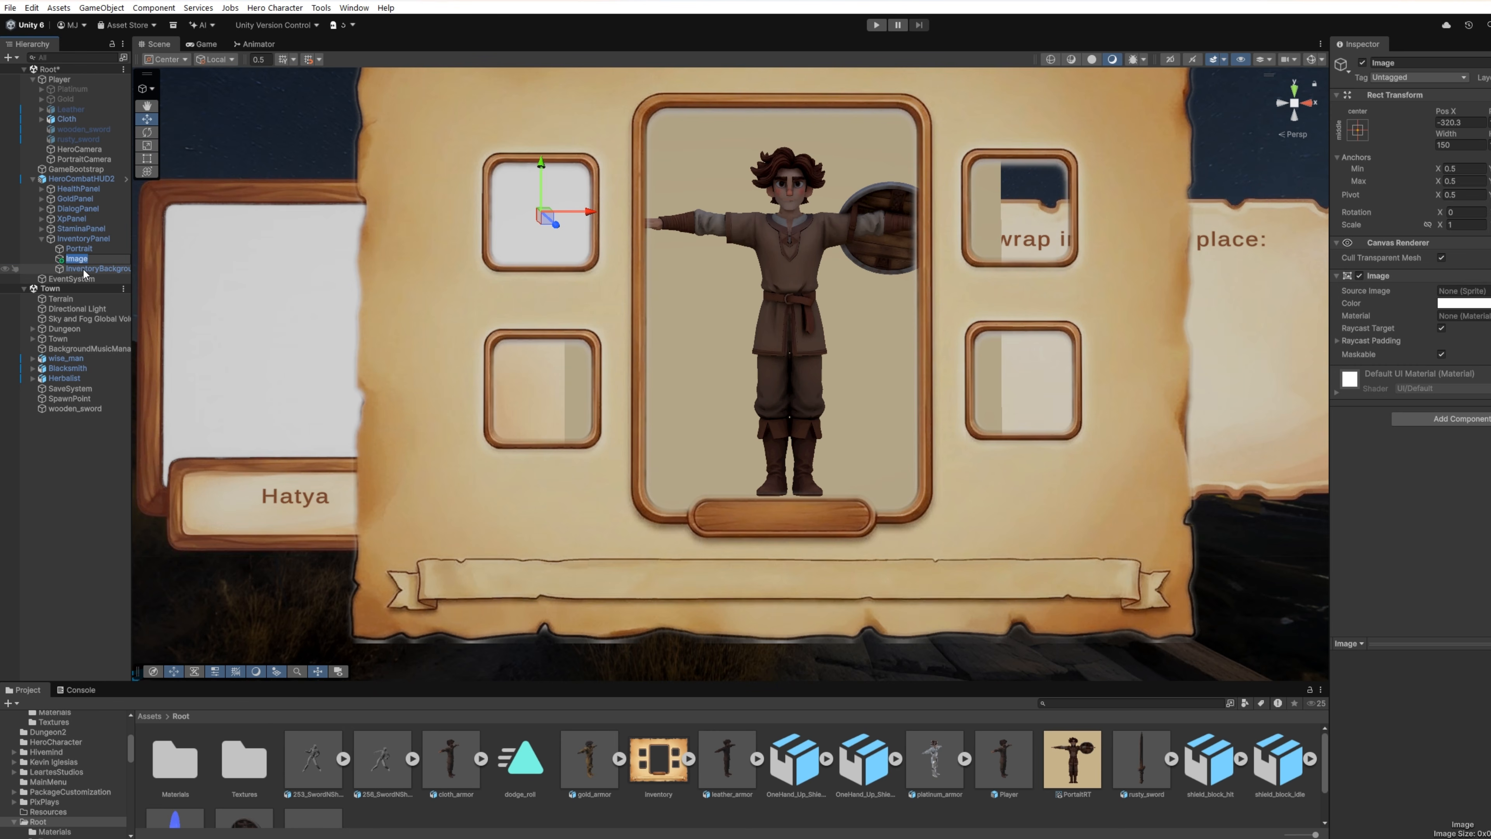
text(ArmorImage)
key(Return)
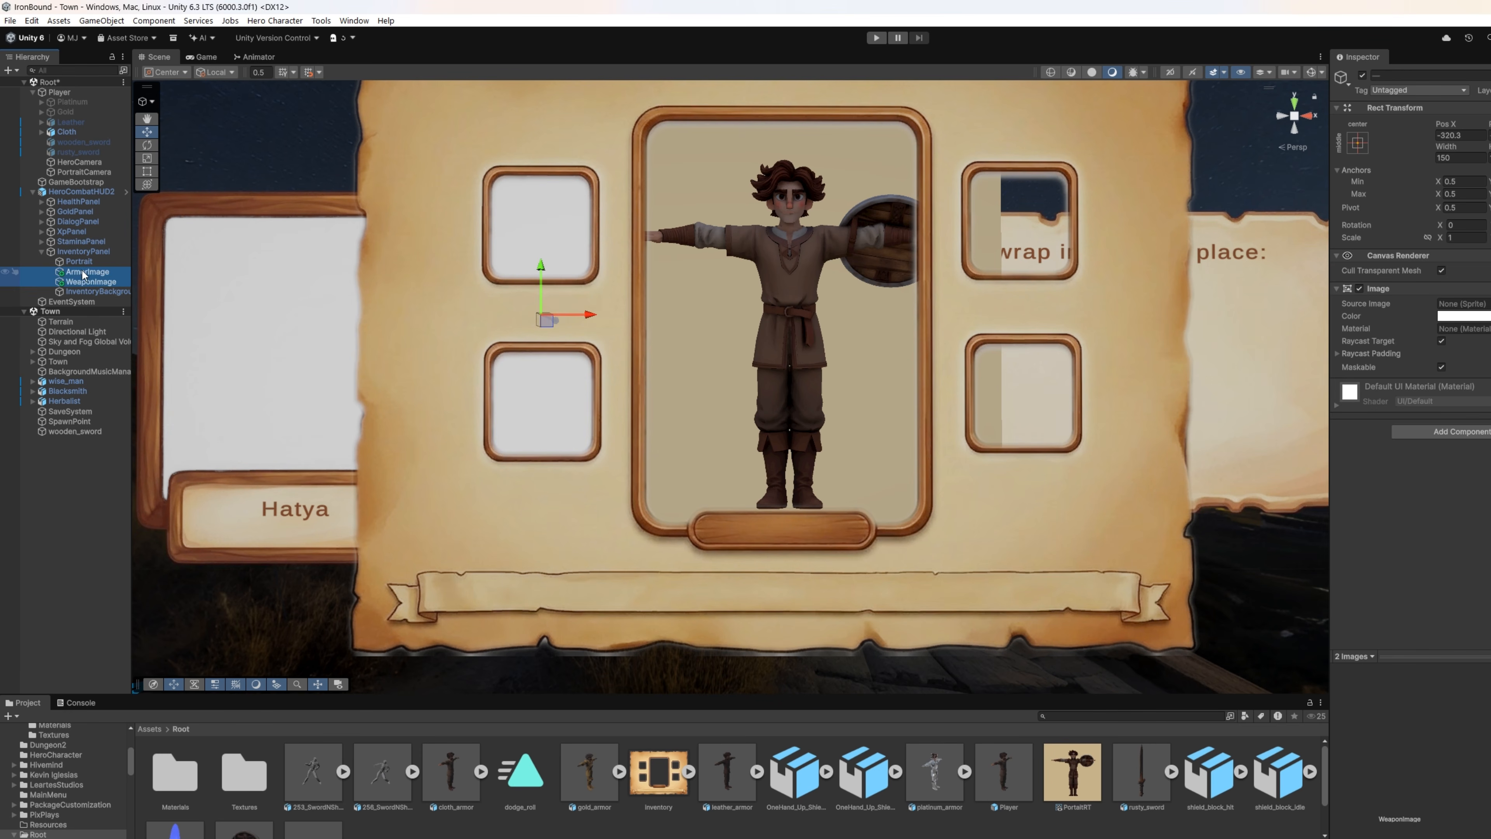
Step: Duplicate the armor and weapon slot images and move the copies onto the two slots right of the portrait
key(ctrl+d)
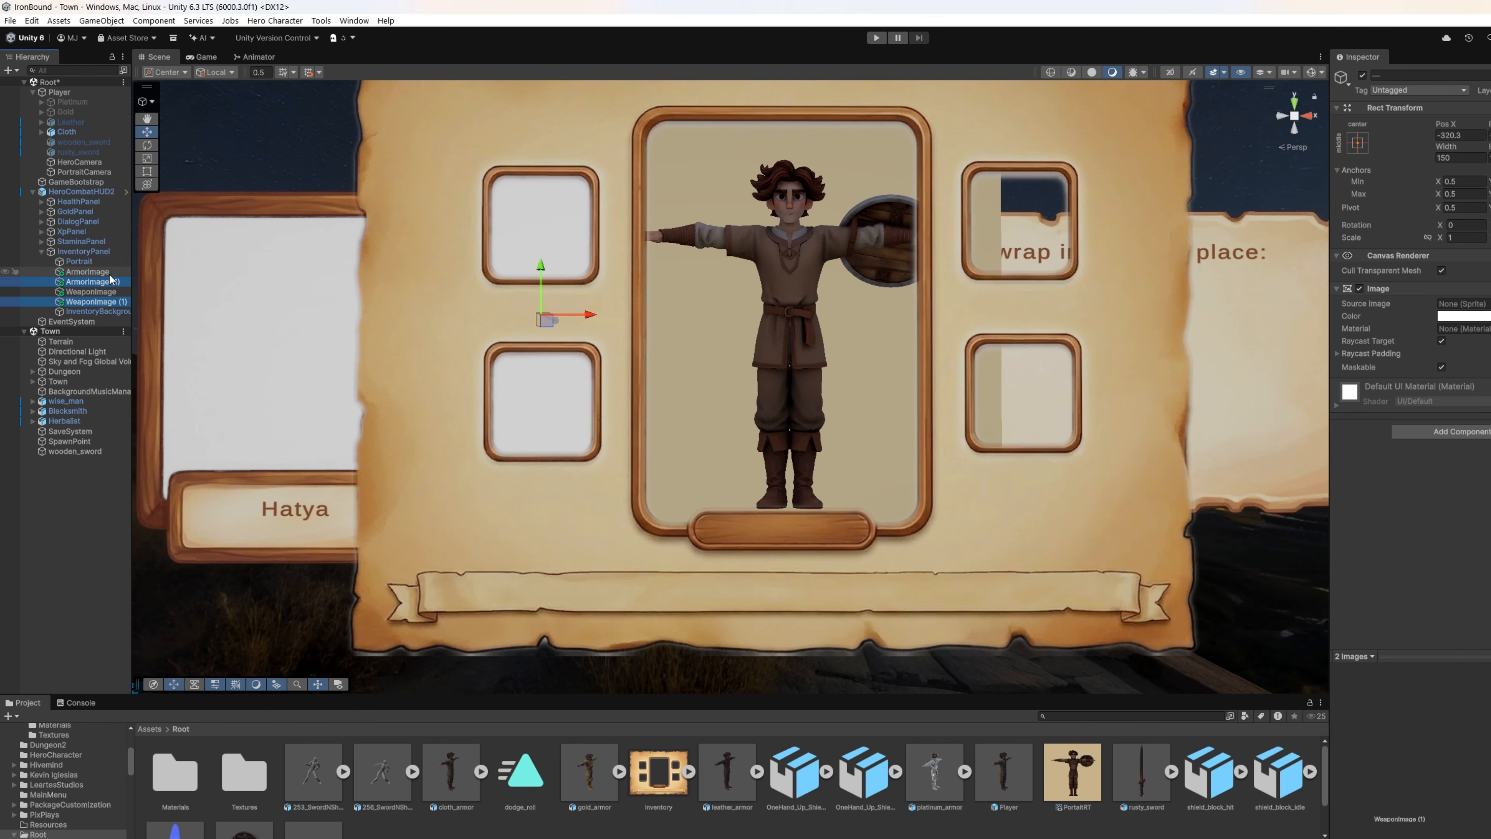
drag(594, 318, 1066, 339)
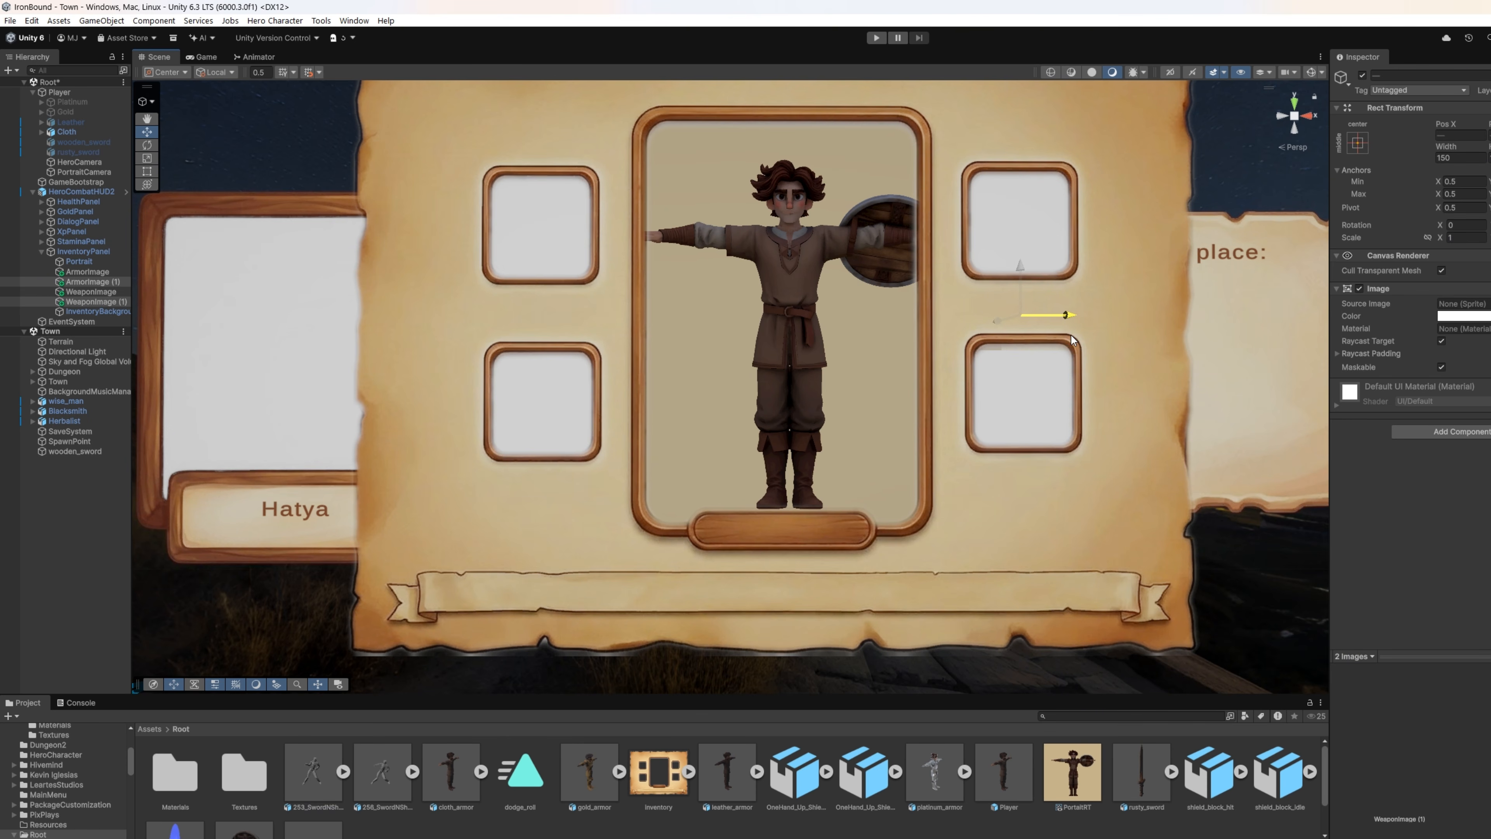
mouse_move(1071, 339)
mouse_down()
mouse_move(1048, 332)
mouse_move(1071, 332)
mouse_up()
click(1022, 380)
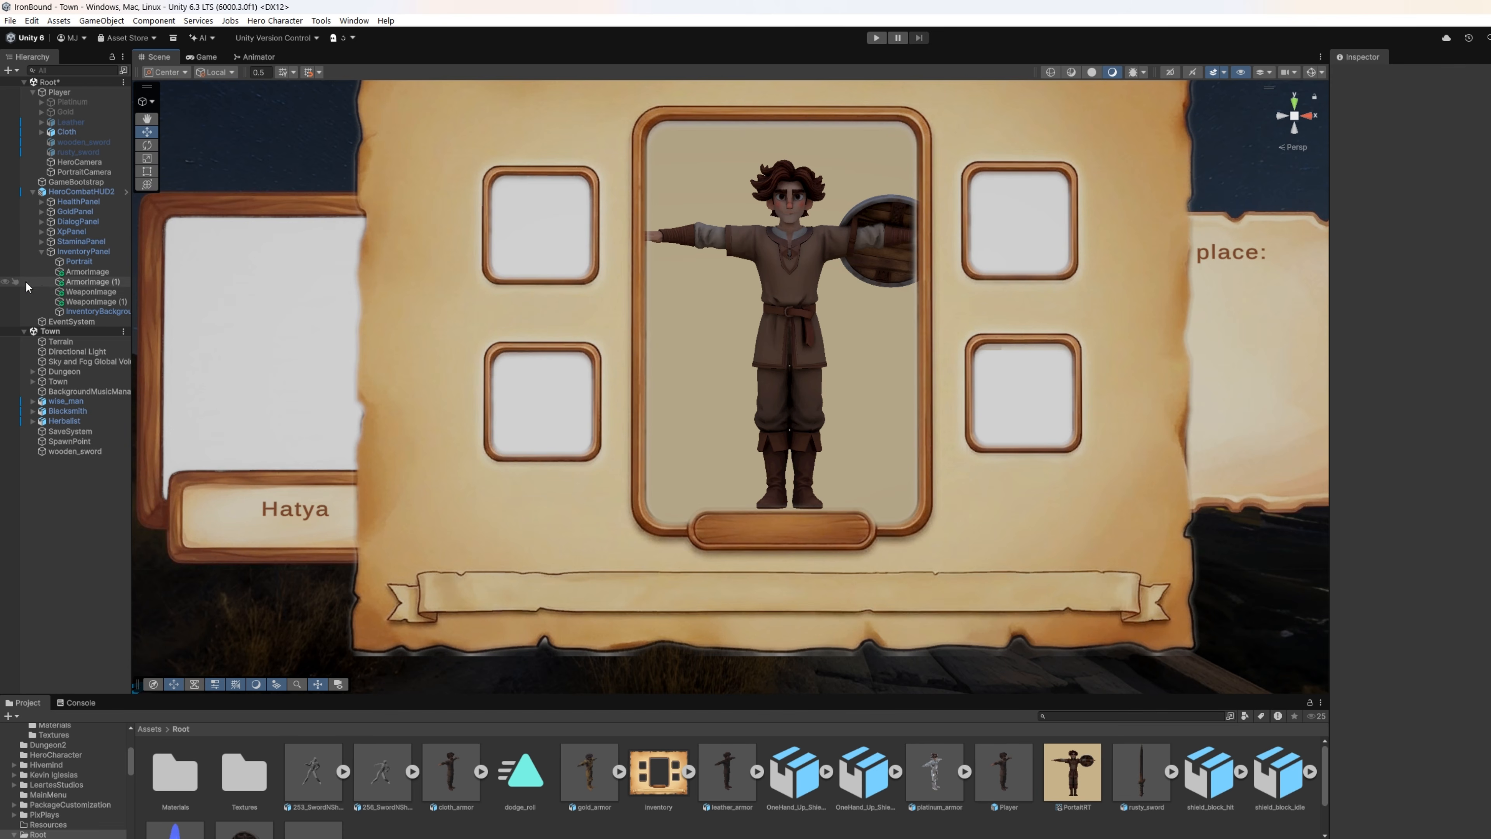
Step: Rename the copied text object reading "Level:" in the inventory banner as LevelText
double_click(88, 361)
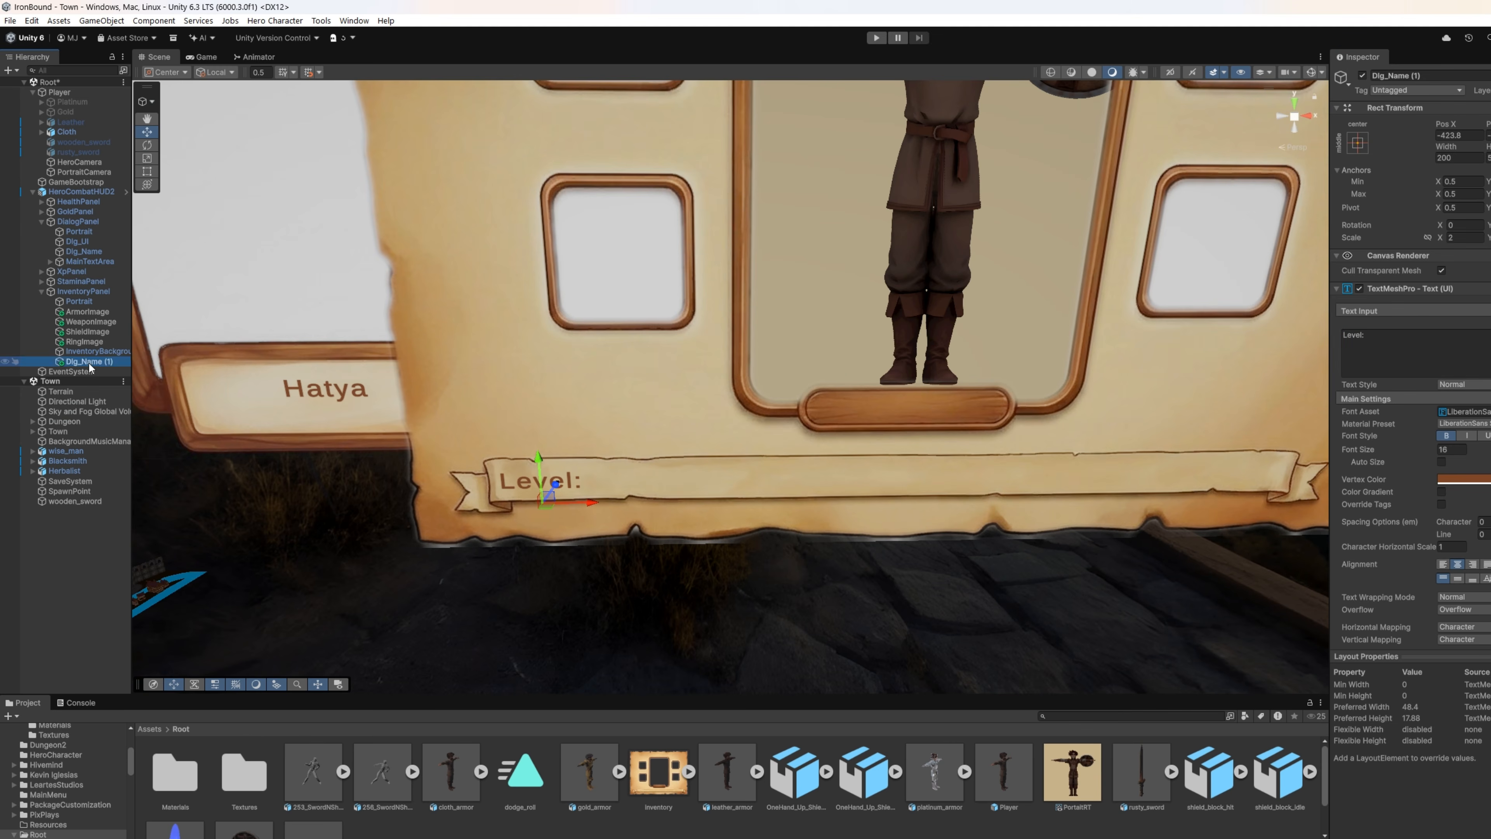
key(F2)
text(LevelText)
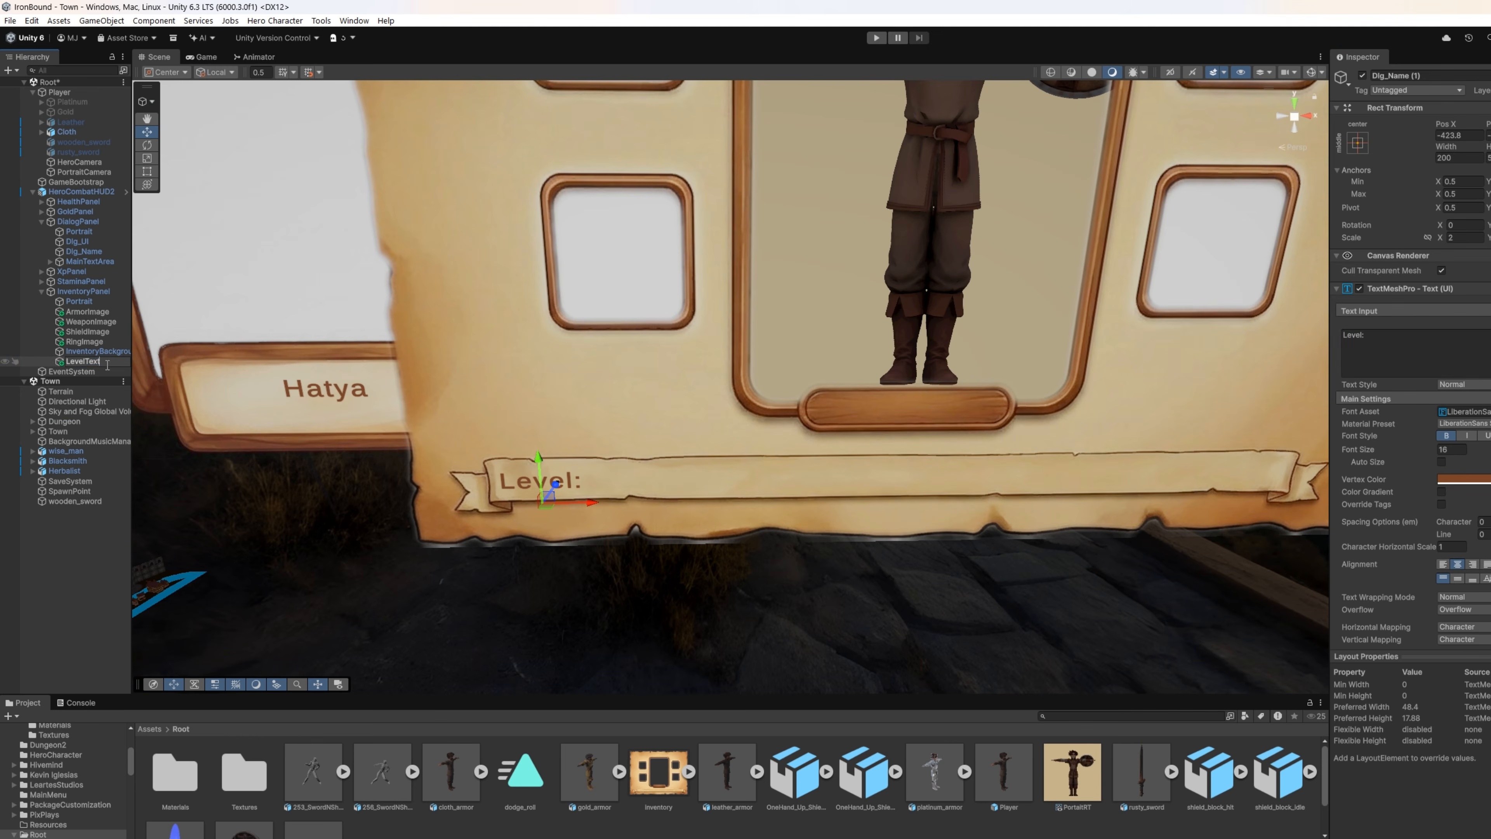
key(Return)
Step: Duplicate LevelText, place the copy to its right in the banner and set its text to "HP:"
key(ctrl+d)
drag(578, 502, 689, 501)
click(1401, 344)
key(ctrl+a)
text(HitPoints:)
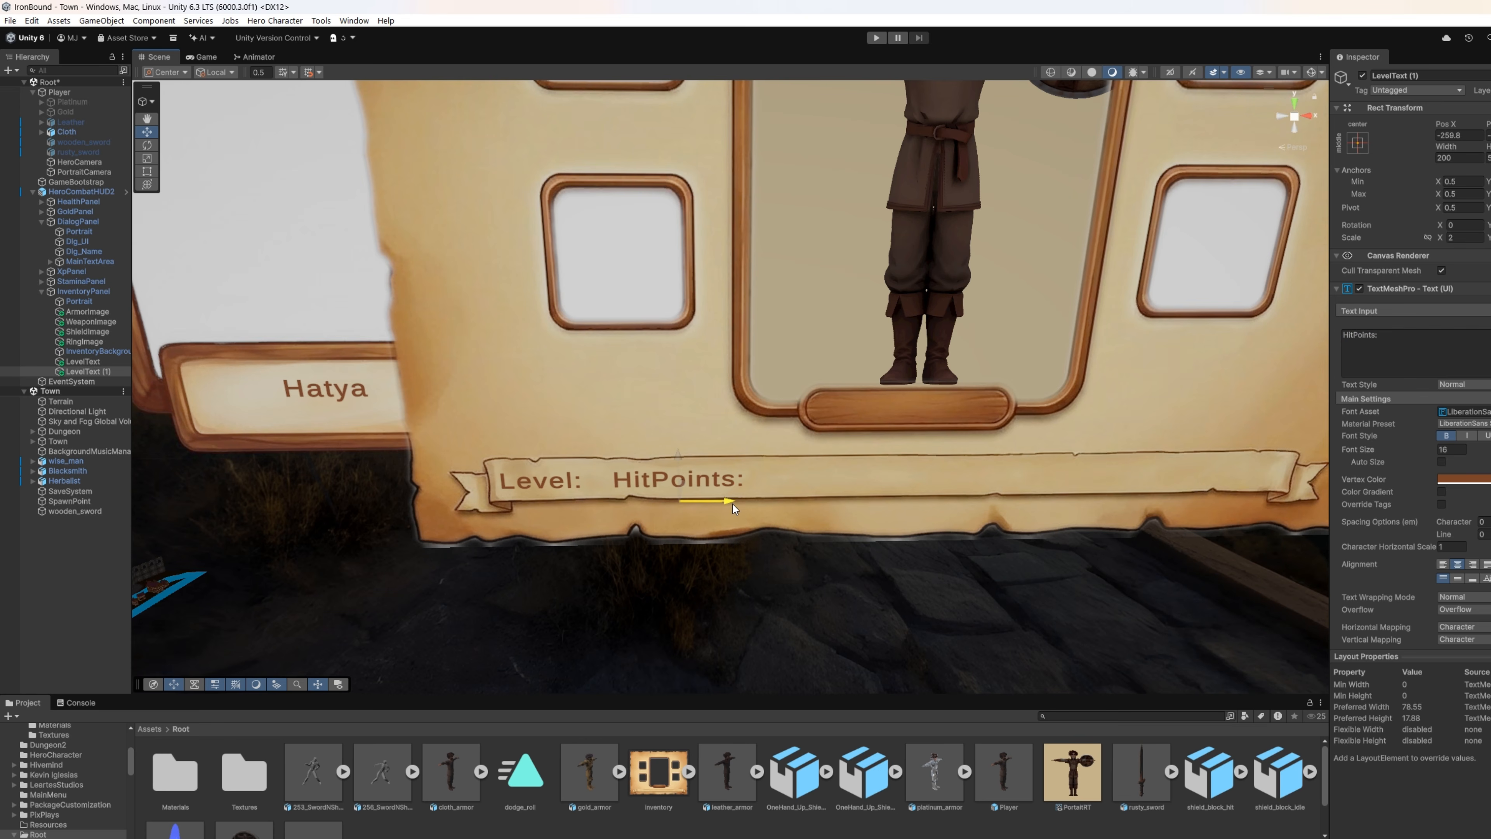
key(ctrl+a)
text(HP:)
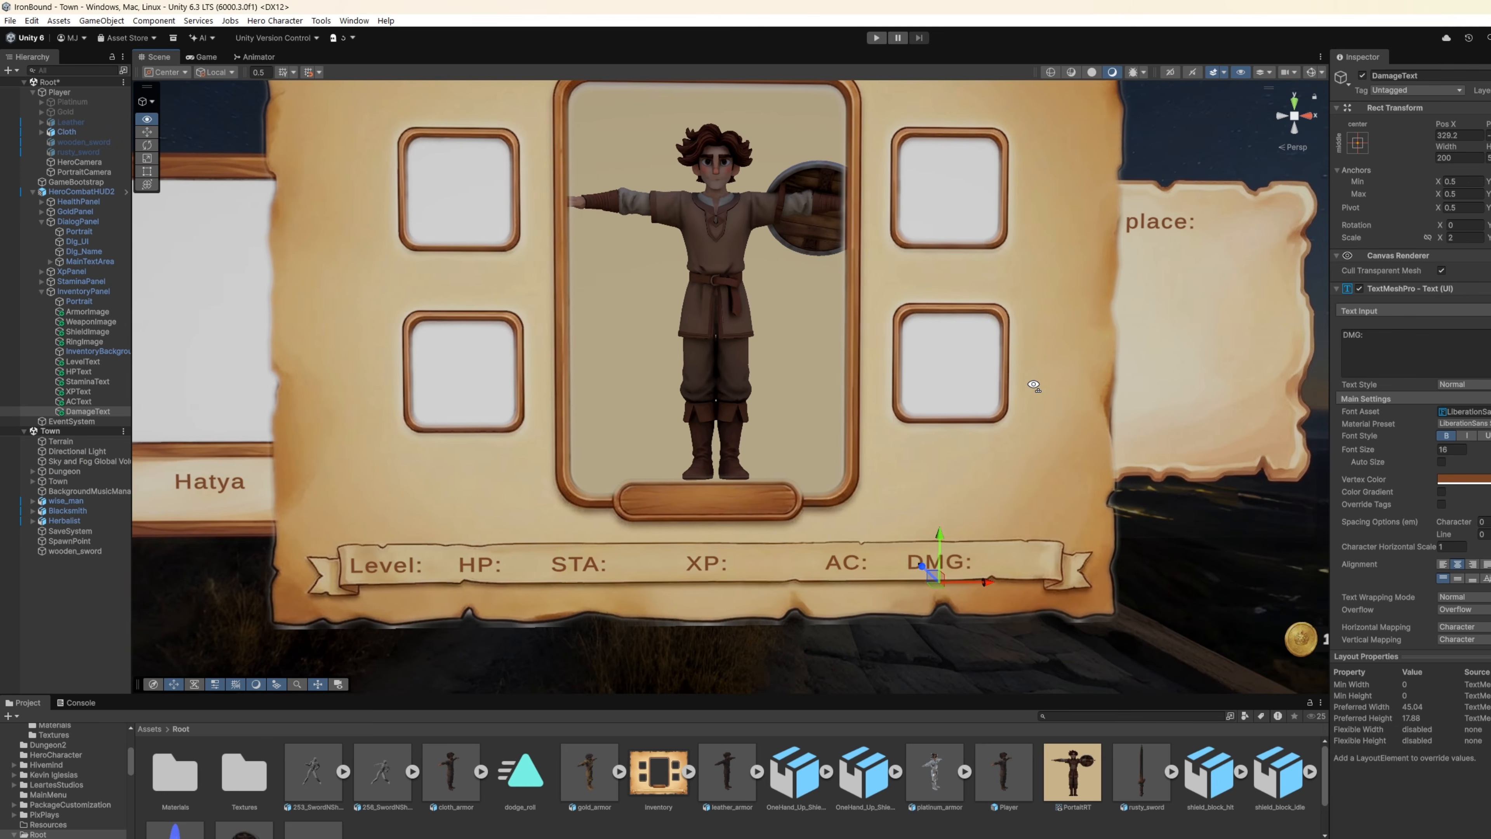
right_drag(1033, 386, 1030, 388)
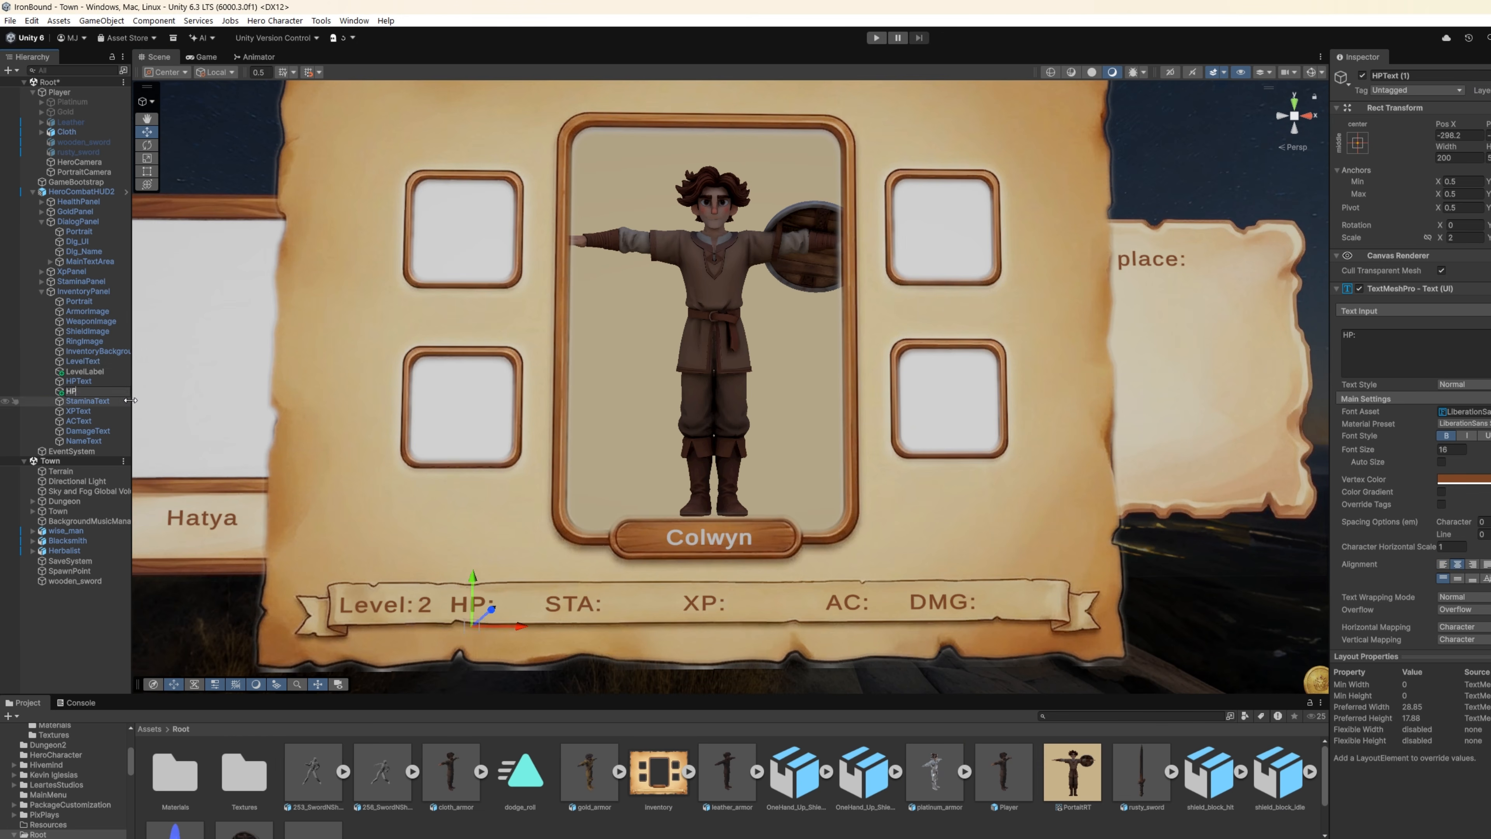
Step: Set HPText and StaminaText to 30/30, placing the stamina value directly after the "STA:" label
click(1396, 350)
text(30/30)
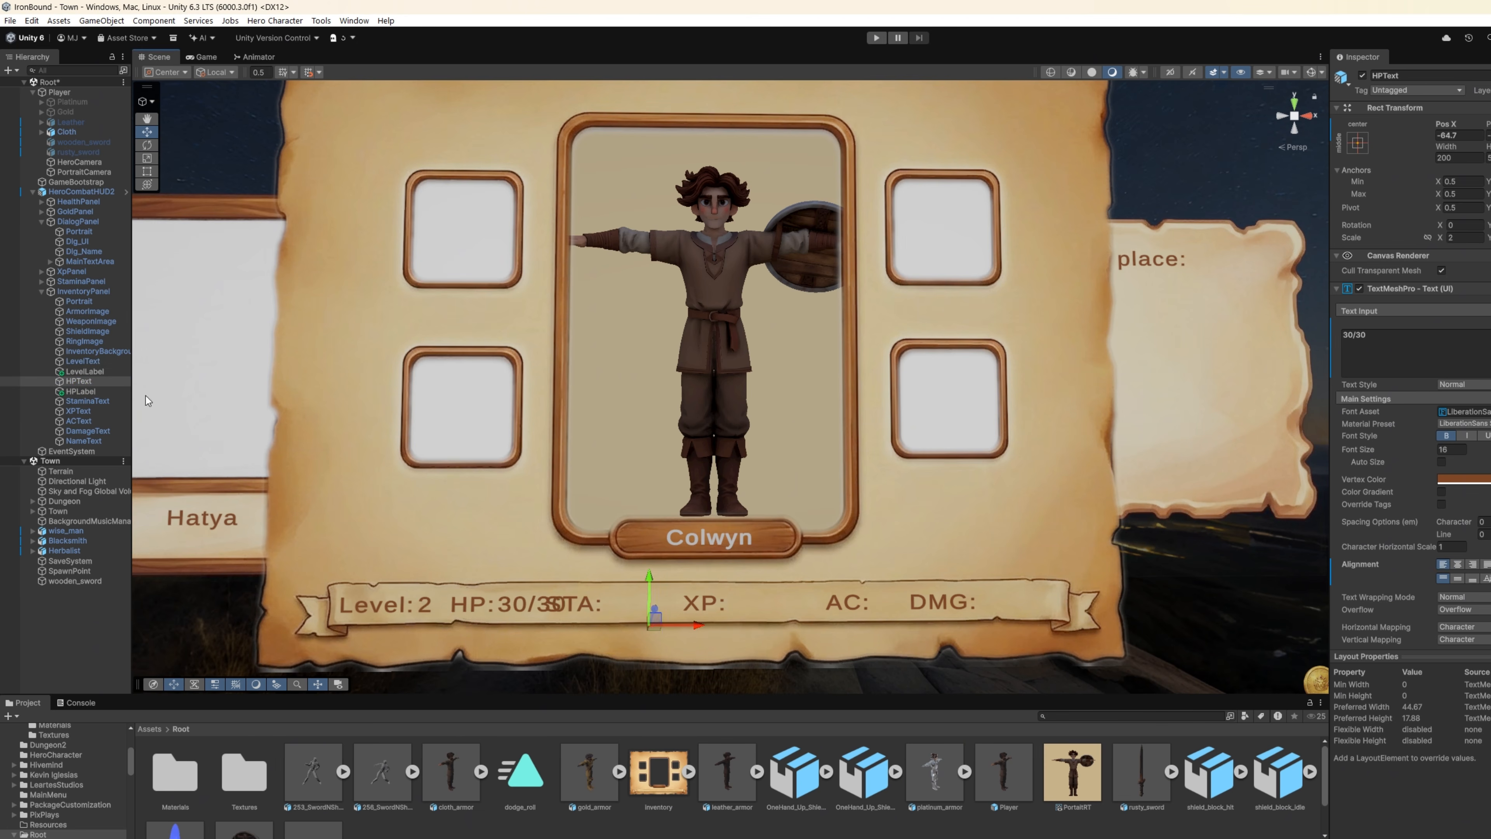
click(89, 402)
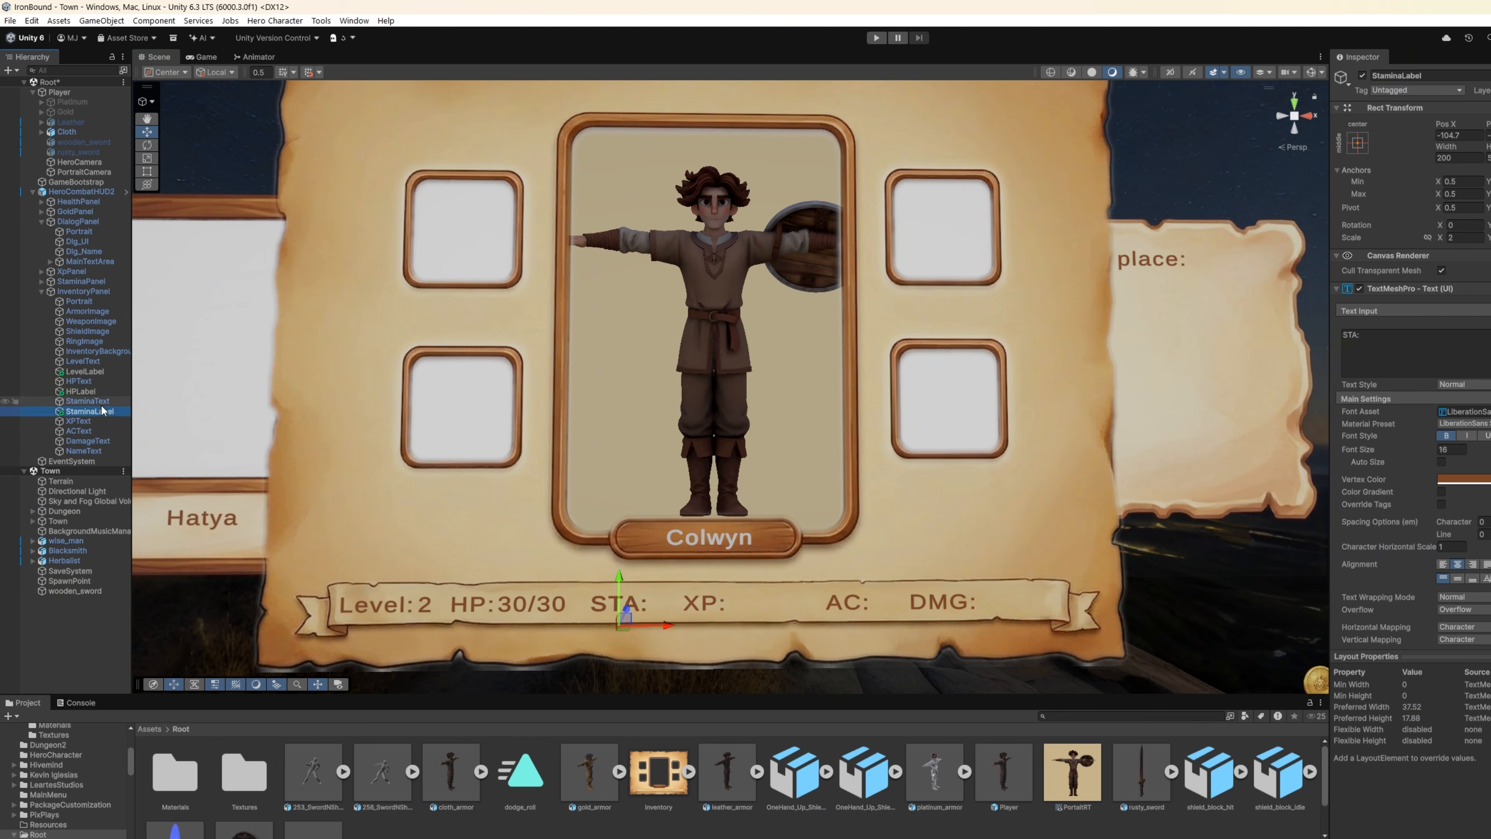
drag(666, 625, 849, 629)
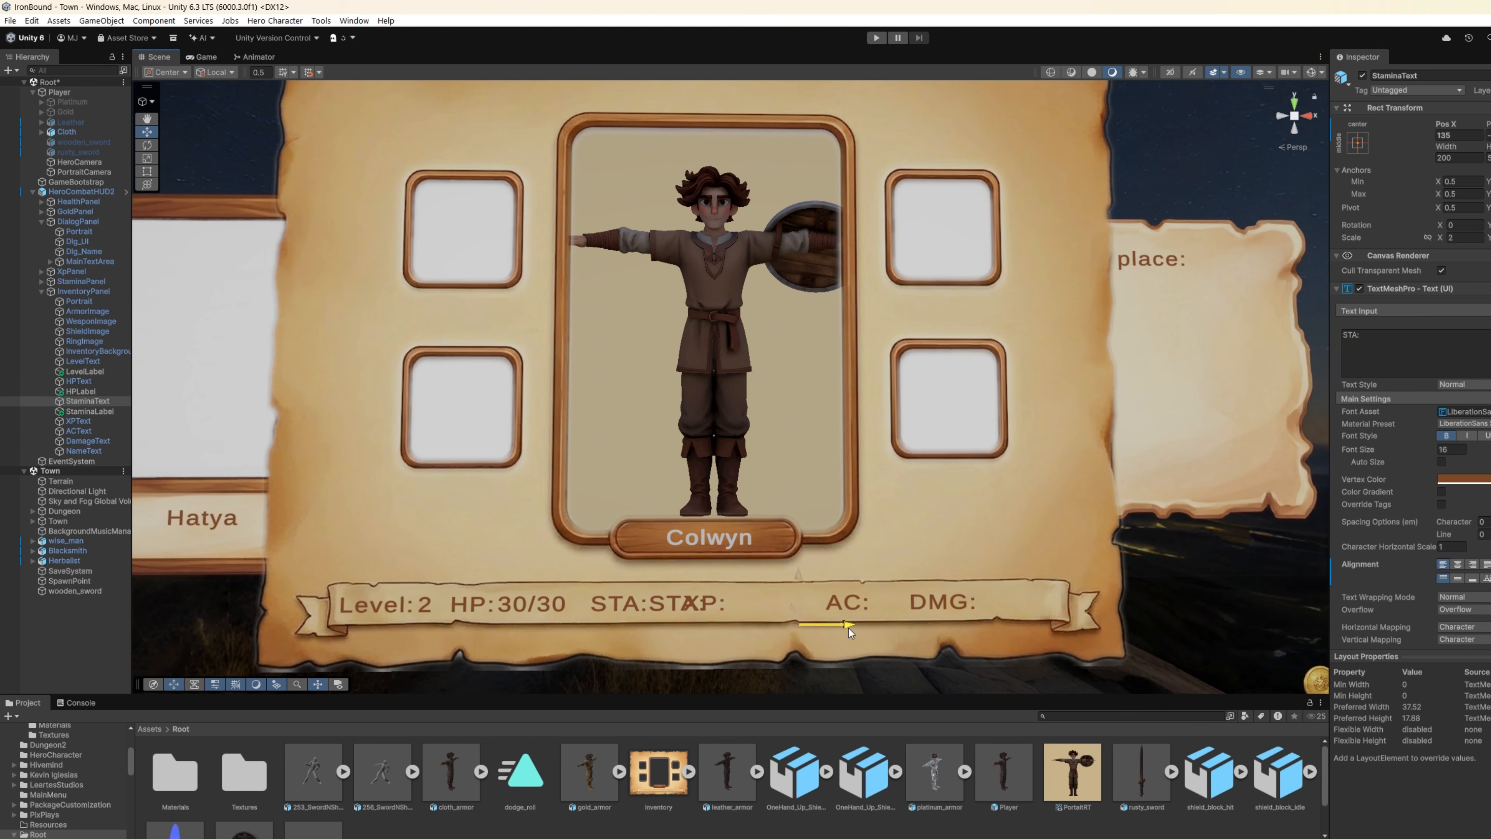
double_click(1351, 334)
text(30/30)
Step: Shift the "XP:" label right along the banner and move the XPText value 50/125 towards the space after it
click(752, 630)
drag(751, 630, 811, 631)
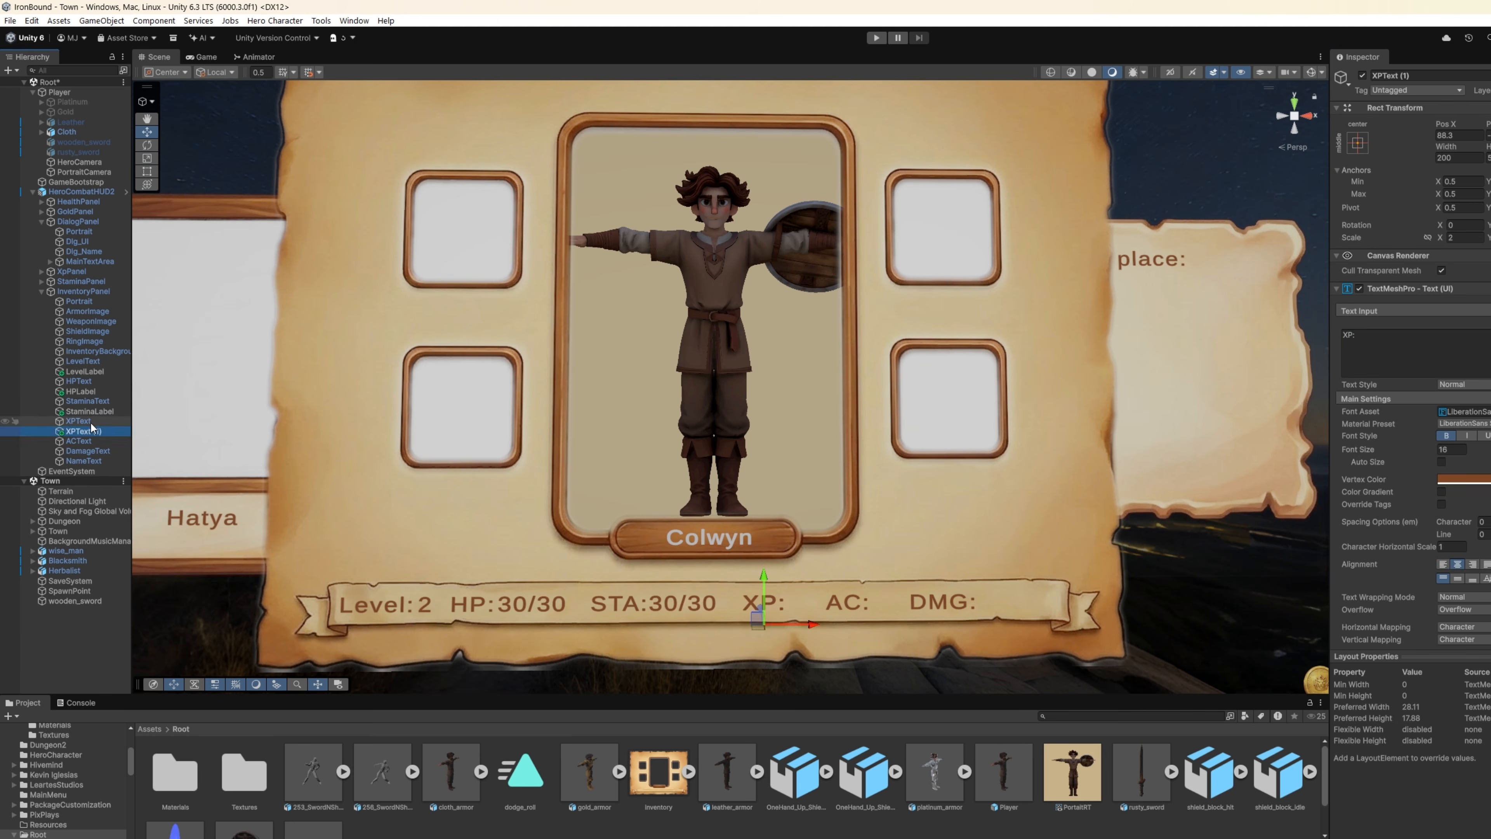
drag(813, 630, 863, 630)
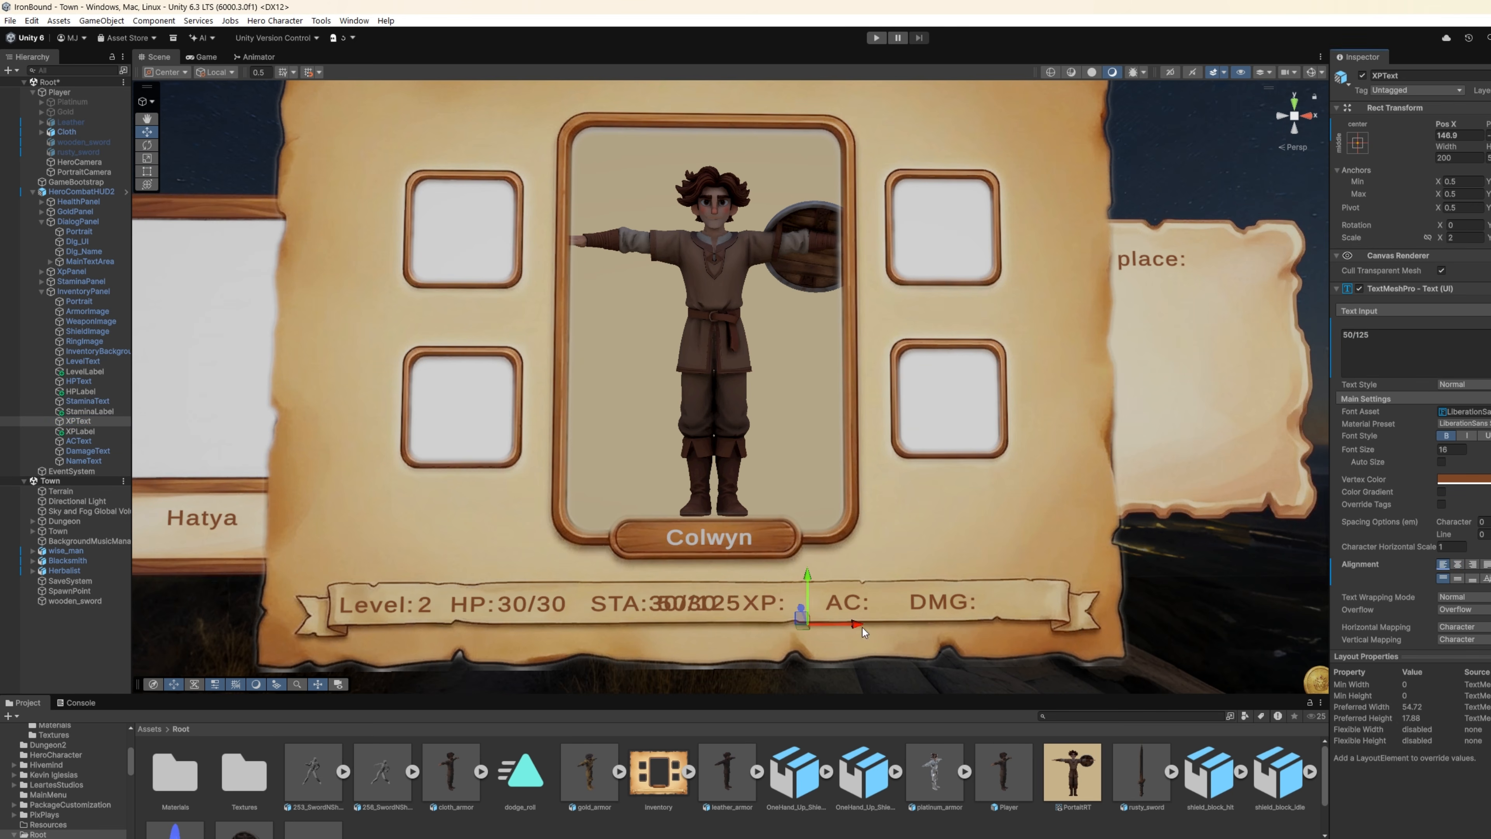
Step: Duplicate ACText for a separate "AC:" label, set the ACText value to 2 and position it after the label
click(88, 441)
key(ctrl+d)
drag(895, 624, 1072, 625)
click(83, 441)
click(88, 461)
click(82, 441)
click(1378, 334)
key(BackSpace)
key(BackSpace)
key(BackSpace)
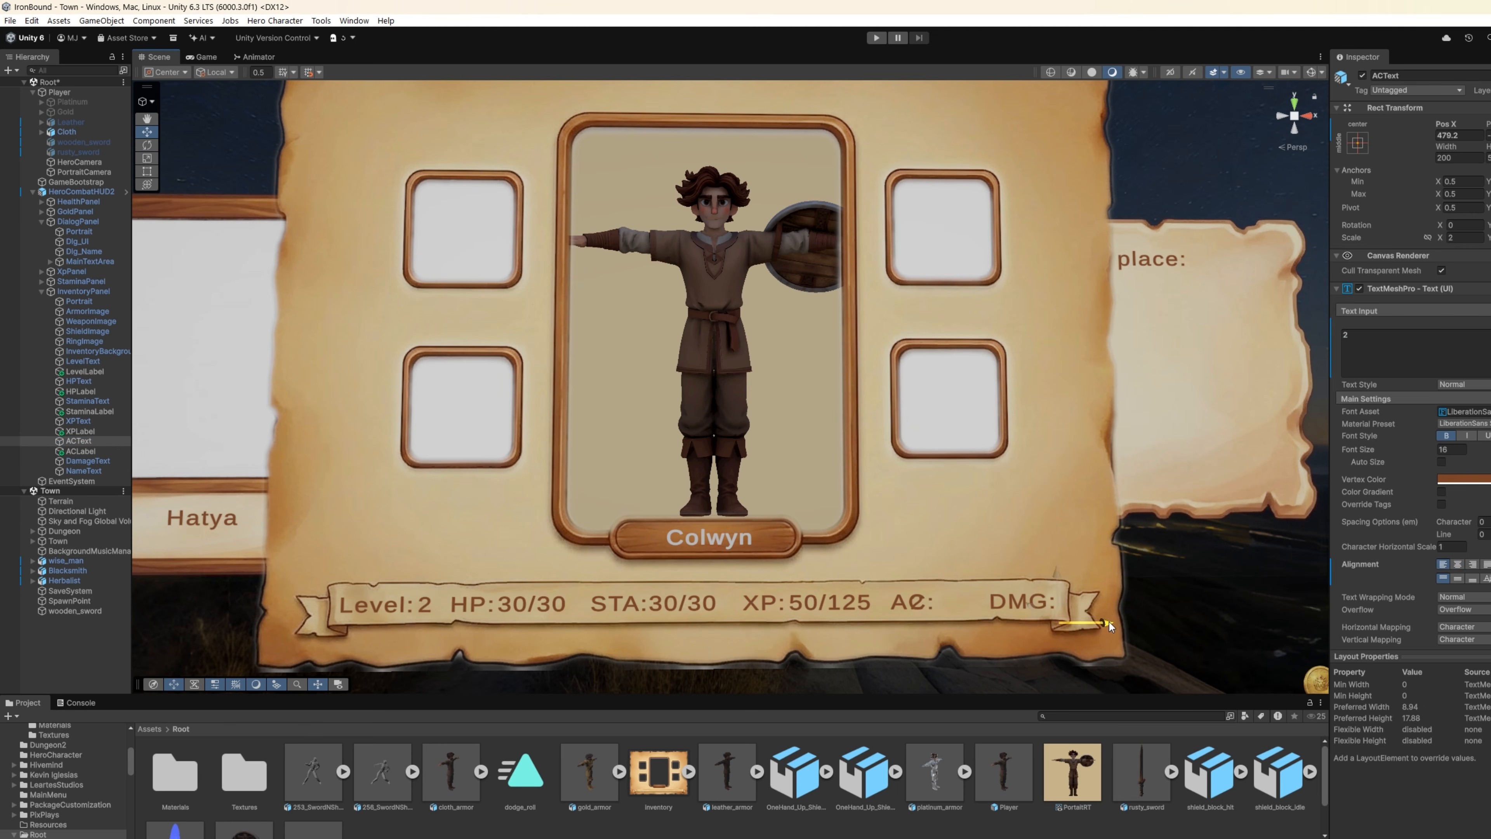
text(2)
Step: Duplicate DamageText as DamageLabel, then move DamageText after the "DMG:" label and set its value to 3-6
click(88, 461)
key(ctrl+d)
click(84, 472)
text(DamageLabel)
click(89, 461)
click(90, 471)
click(88, 461)
drag(1070, 622, 1107, 623)
click(1468, 345)
key(BackSpace)
key(BackSpace)
key(BackSpace)
key(BackSpace)
text(3-6)
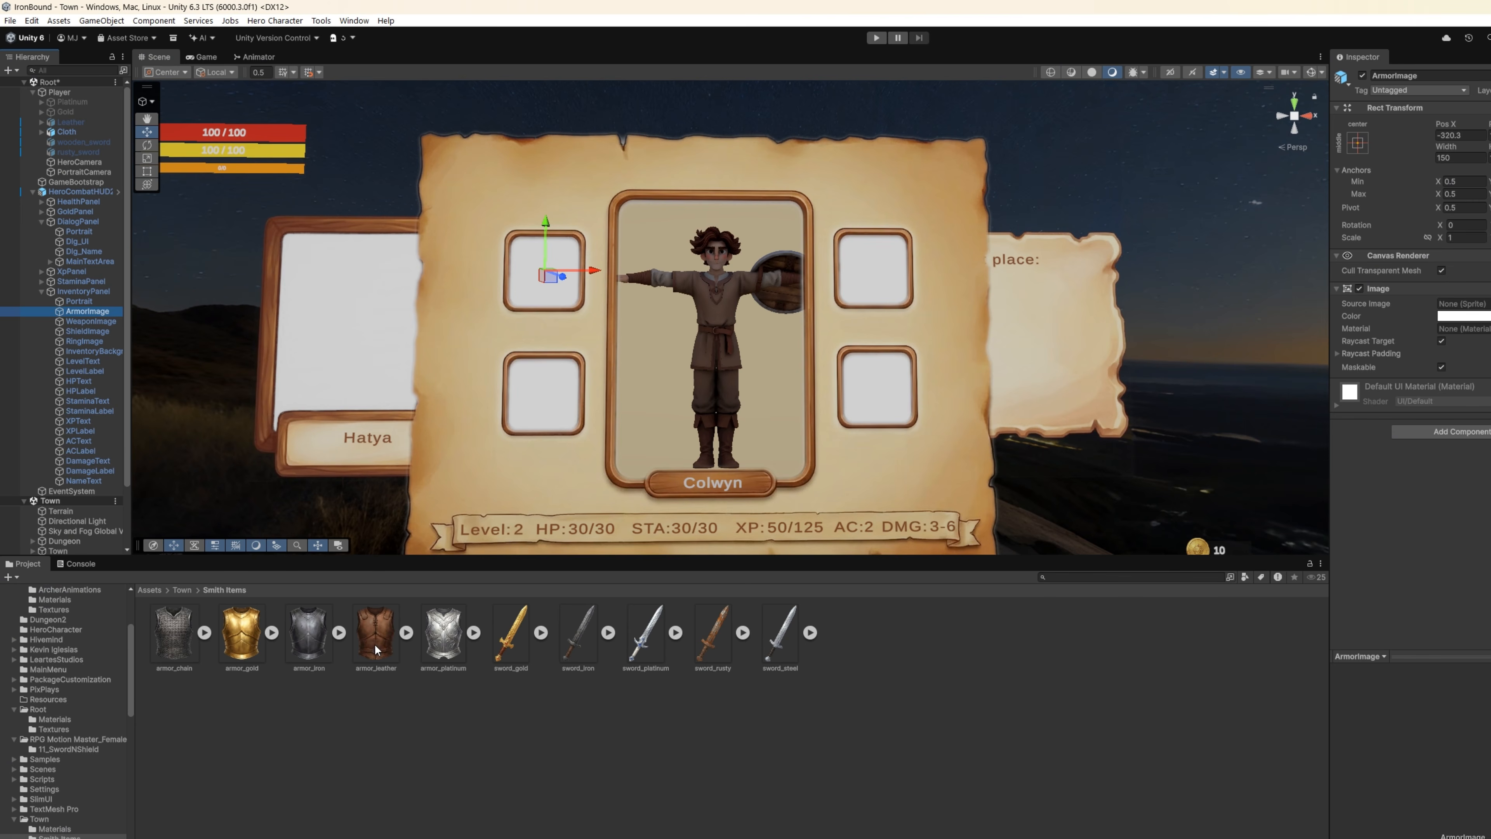
Step: Assign the armor_leather sprite to ArmorImage and the rusty sword sprite to WeaponImage
drag(376, 648, 1478, 309)
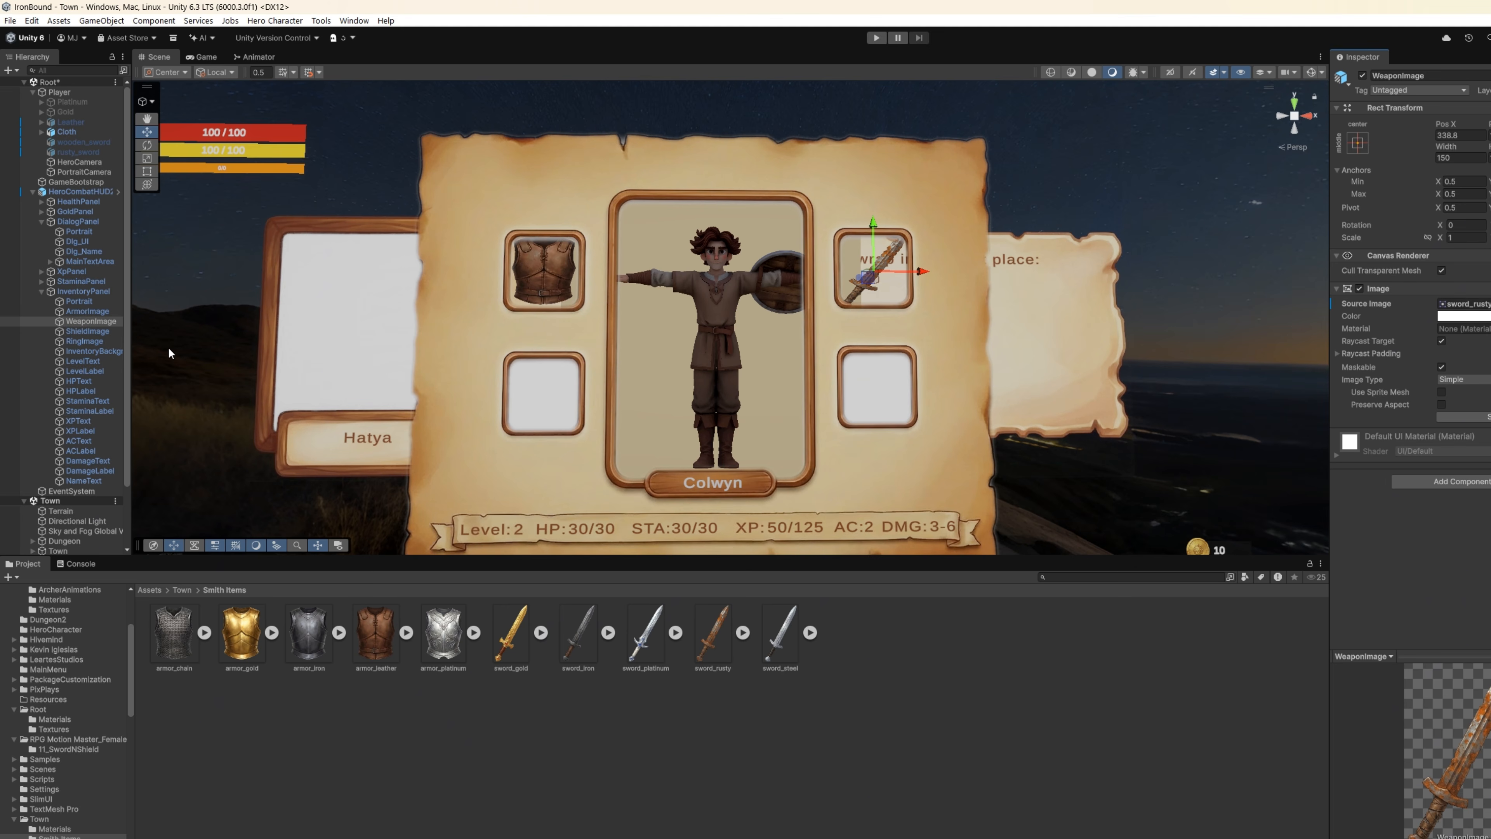
click(100, 303)
Step: Duplicate LevelLabel, place the copy beneath the armor slot and rename it as ArmorLabel
click(94, 371)
key(ctrl+d)
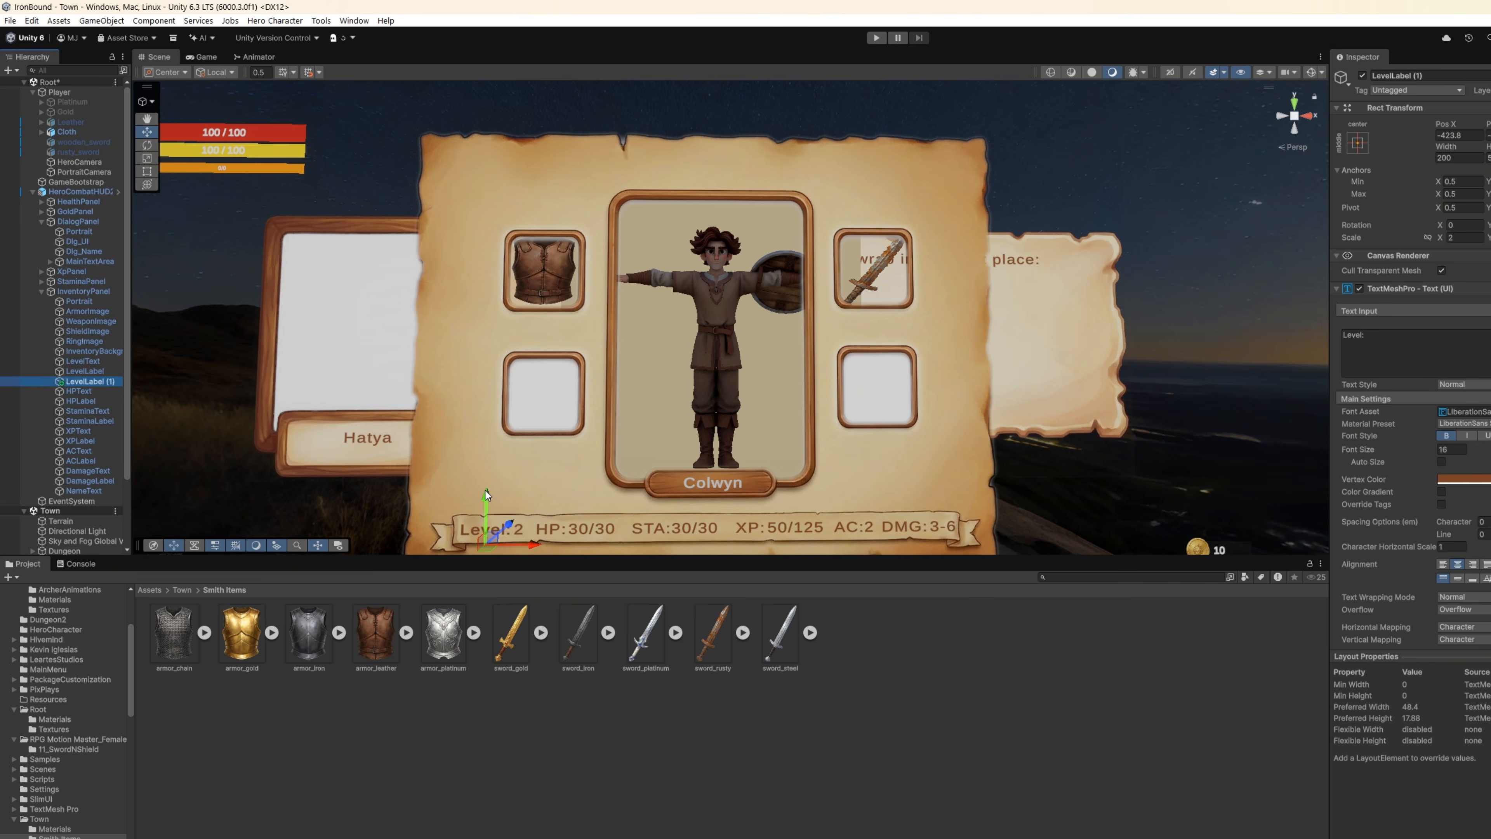
drag(489, 498, 509, 292)
drag(539, 341, 589, 343)
click(95, 384)
text(ArmorLabel)
key(Return)
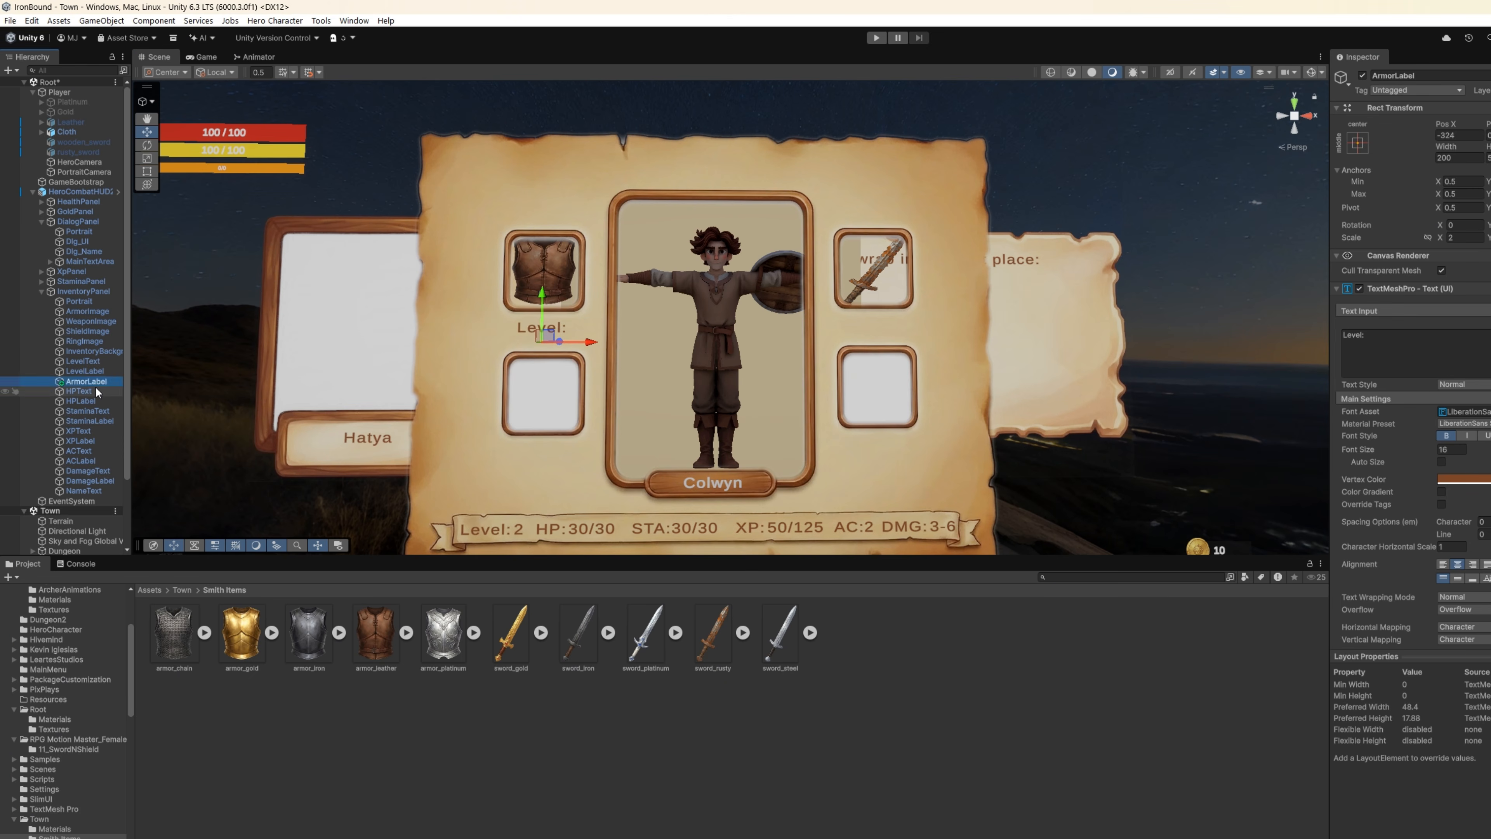
Step: Set ArmorLabel's text to ARMOR, then place a duplicate of it beneath the weapon slot with the text WEAPON
drag(1372, 335, 1181, 322)
text(ARMOR)
key(ctrl+d)
drag(585, 342, 919, 342)
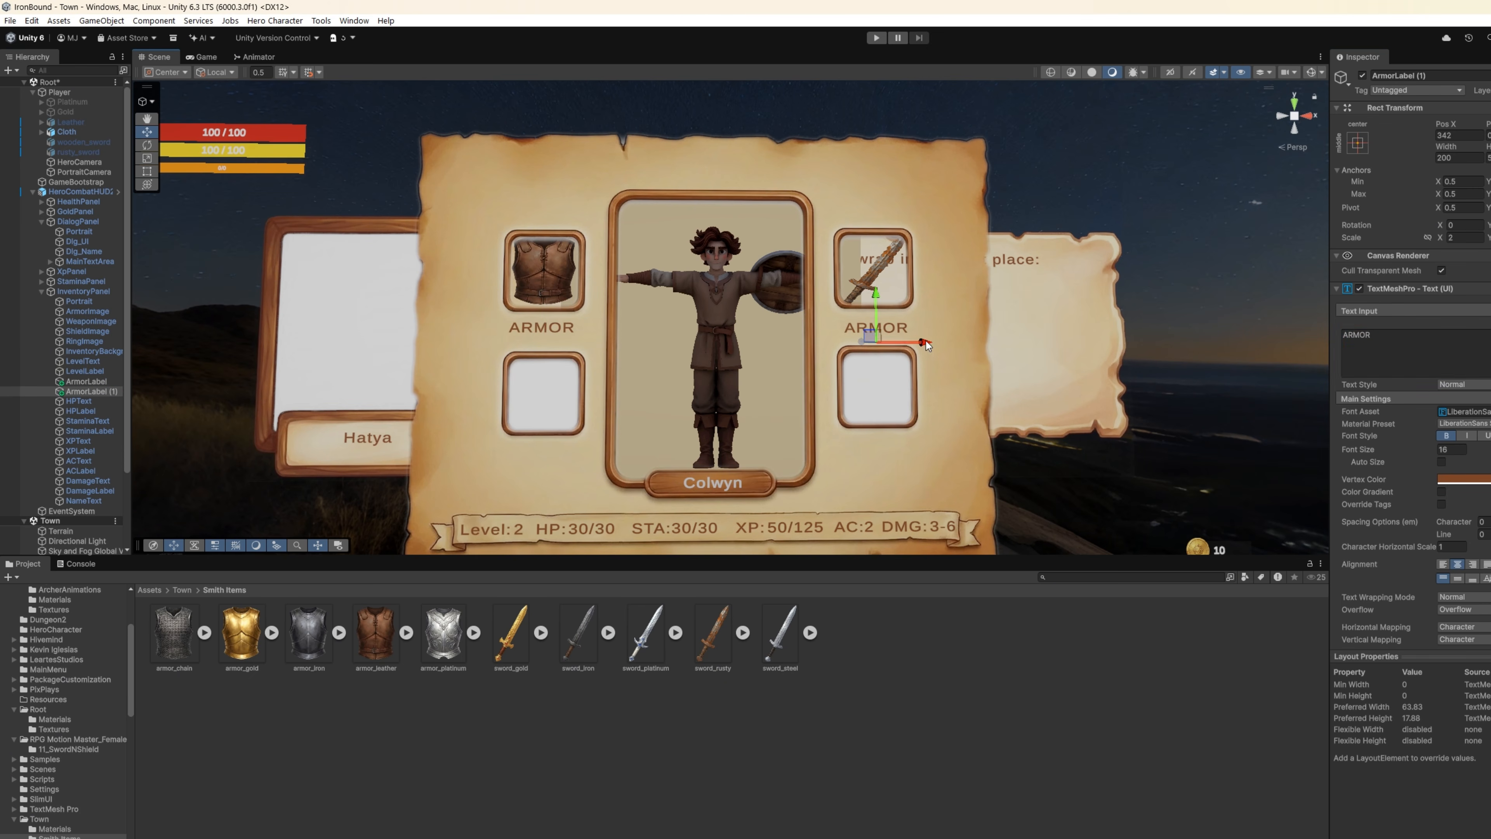
drag(1372, 336, 1192, 321)
text(WEAPON)
Step: Move the duplicated label down beneath the ring slot and set its text to RING
drag(876, 293, 879, 413)
drag(1405, 343, 1290, 337)
text(RING)
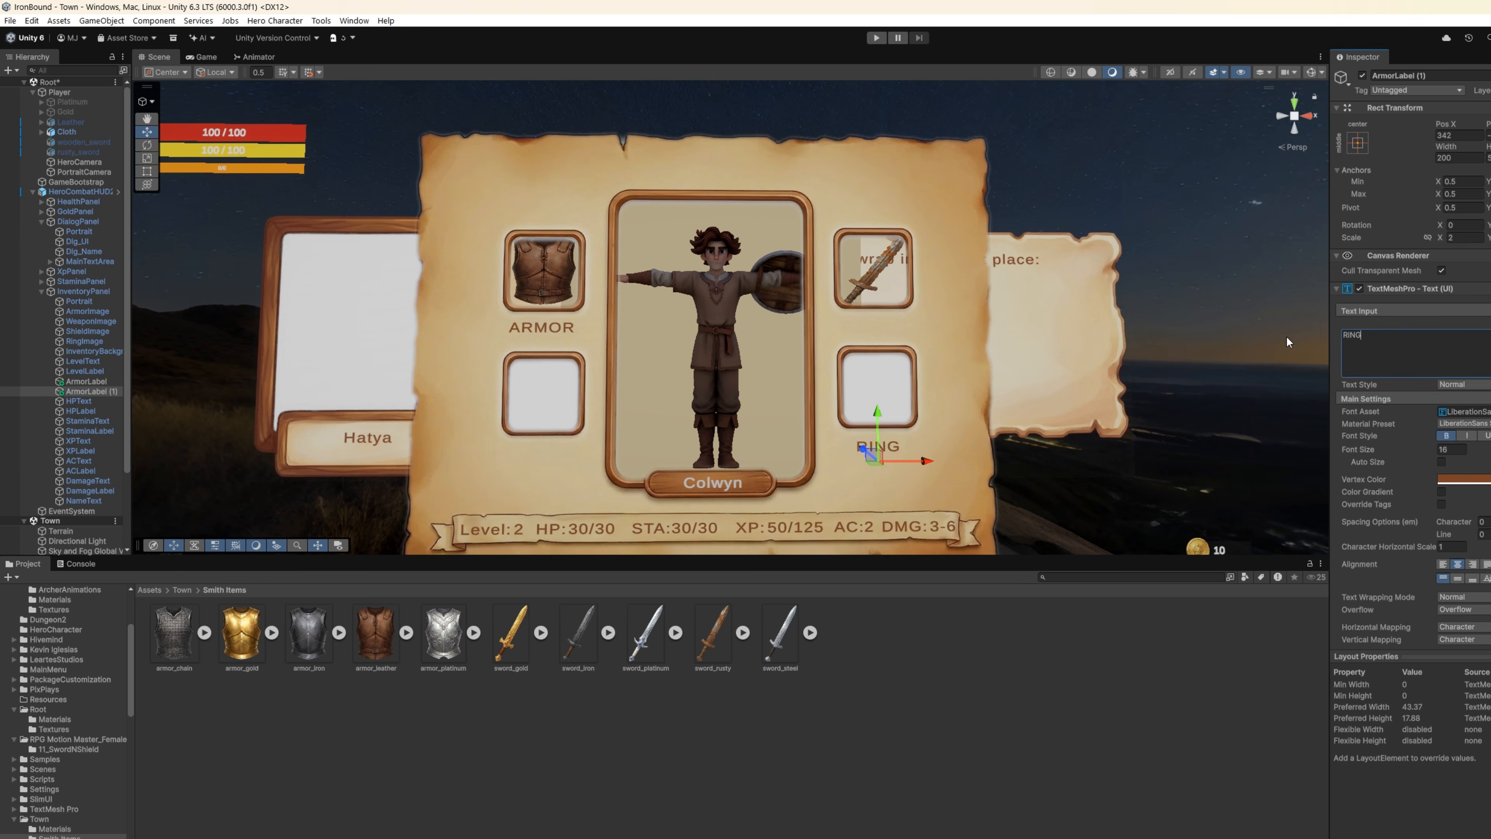
drag(927, 461, 599, 462)
key(ctrl+z)
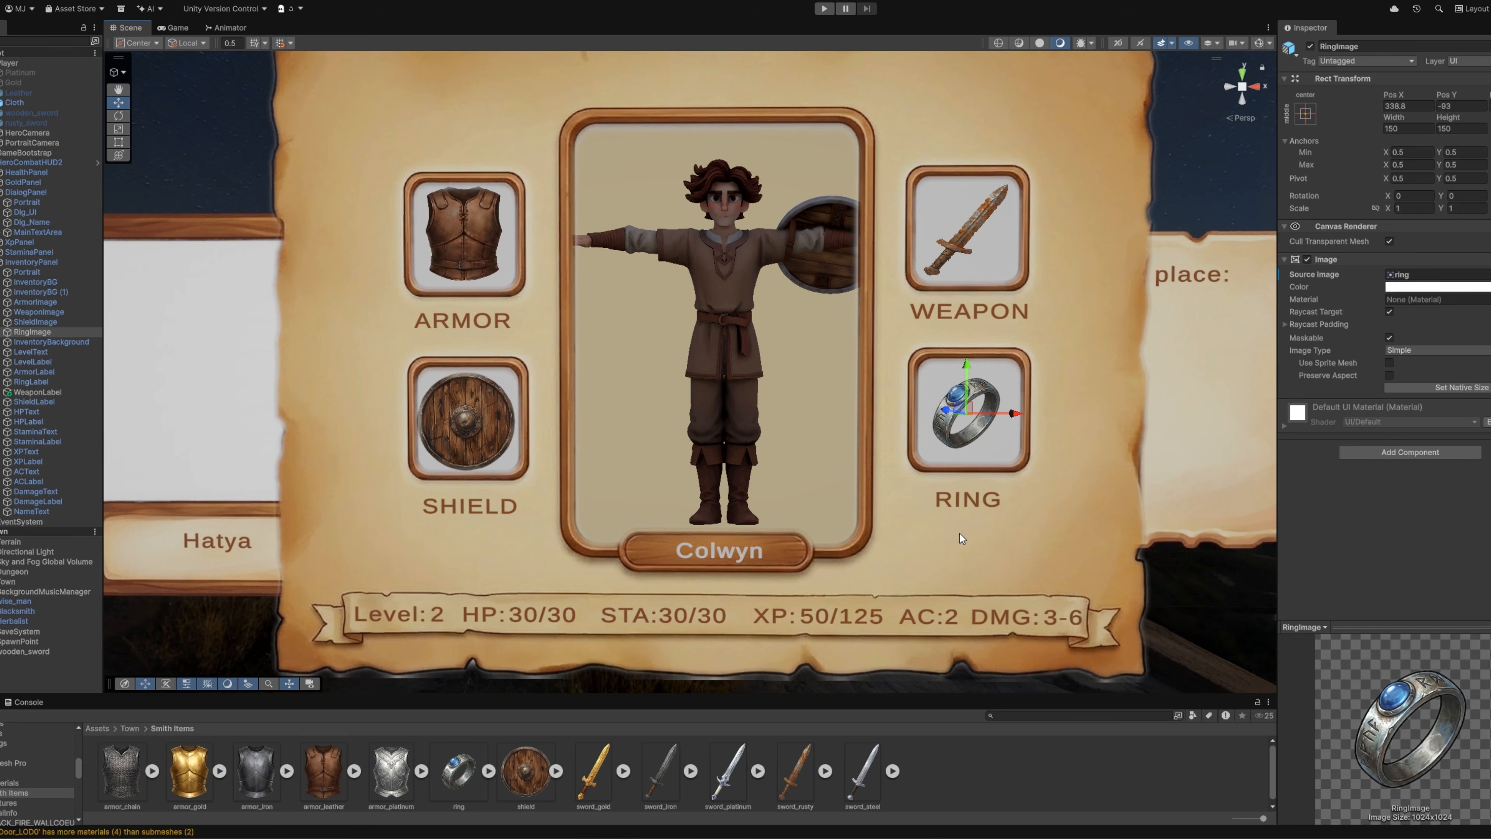
Step: Run the game and open the in-game inventory to check the hero portrait, equipment slots, labels and stats banner
right_drag(961, 534, 963, 520)
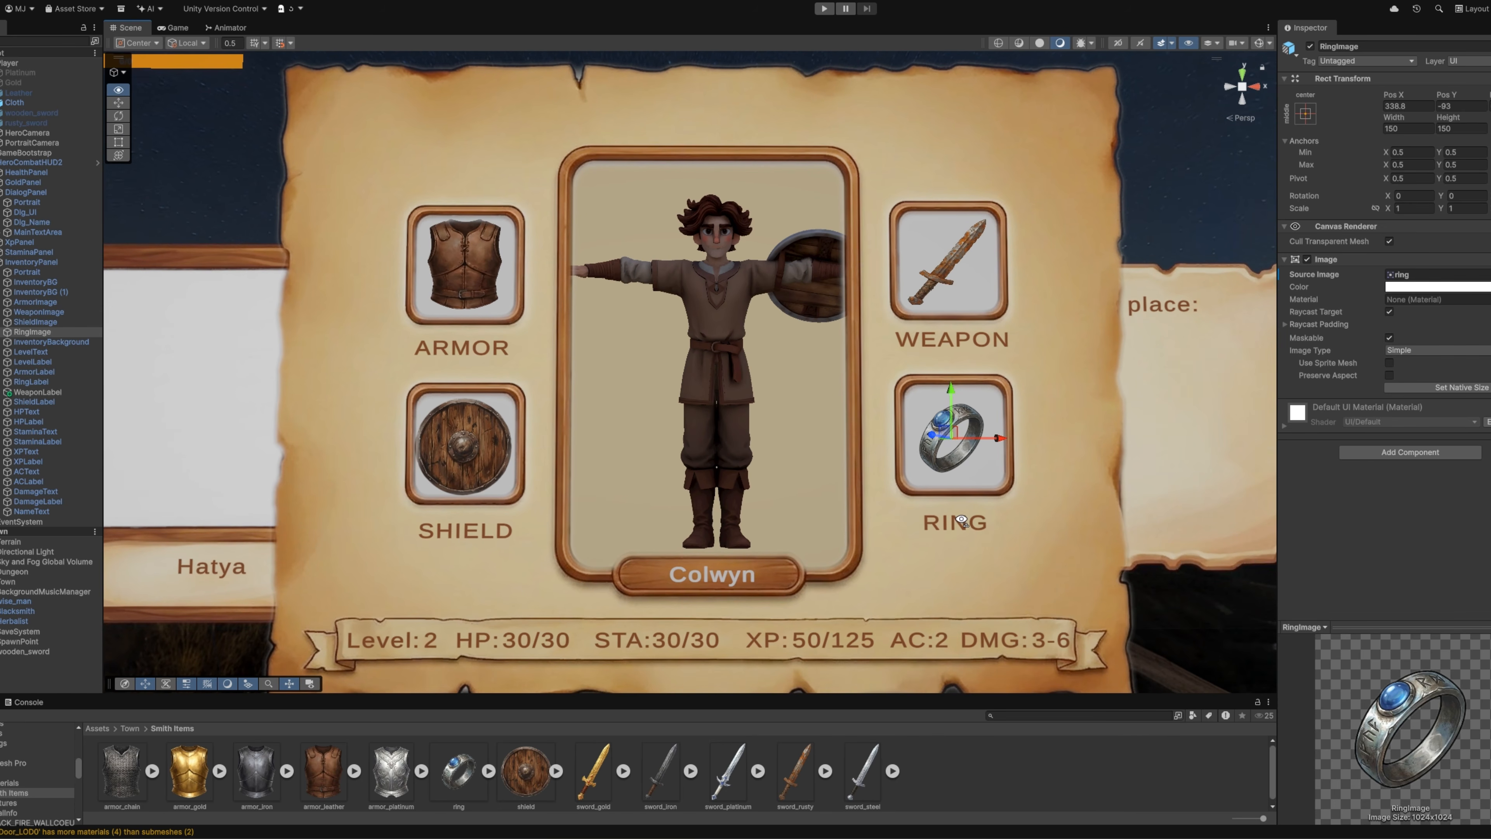
click(825, 8)
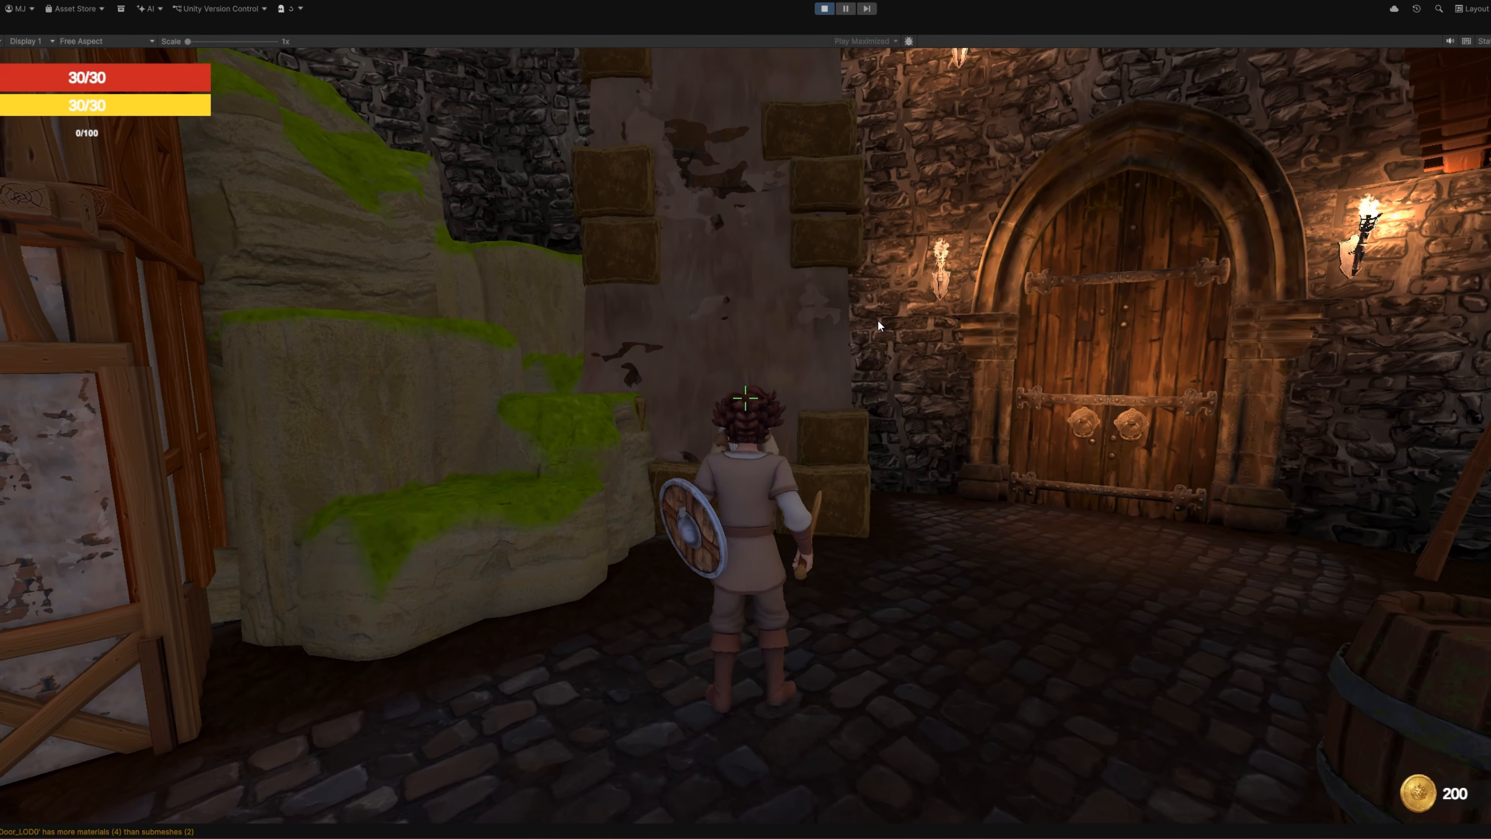
key(c)
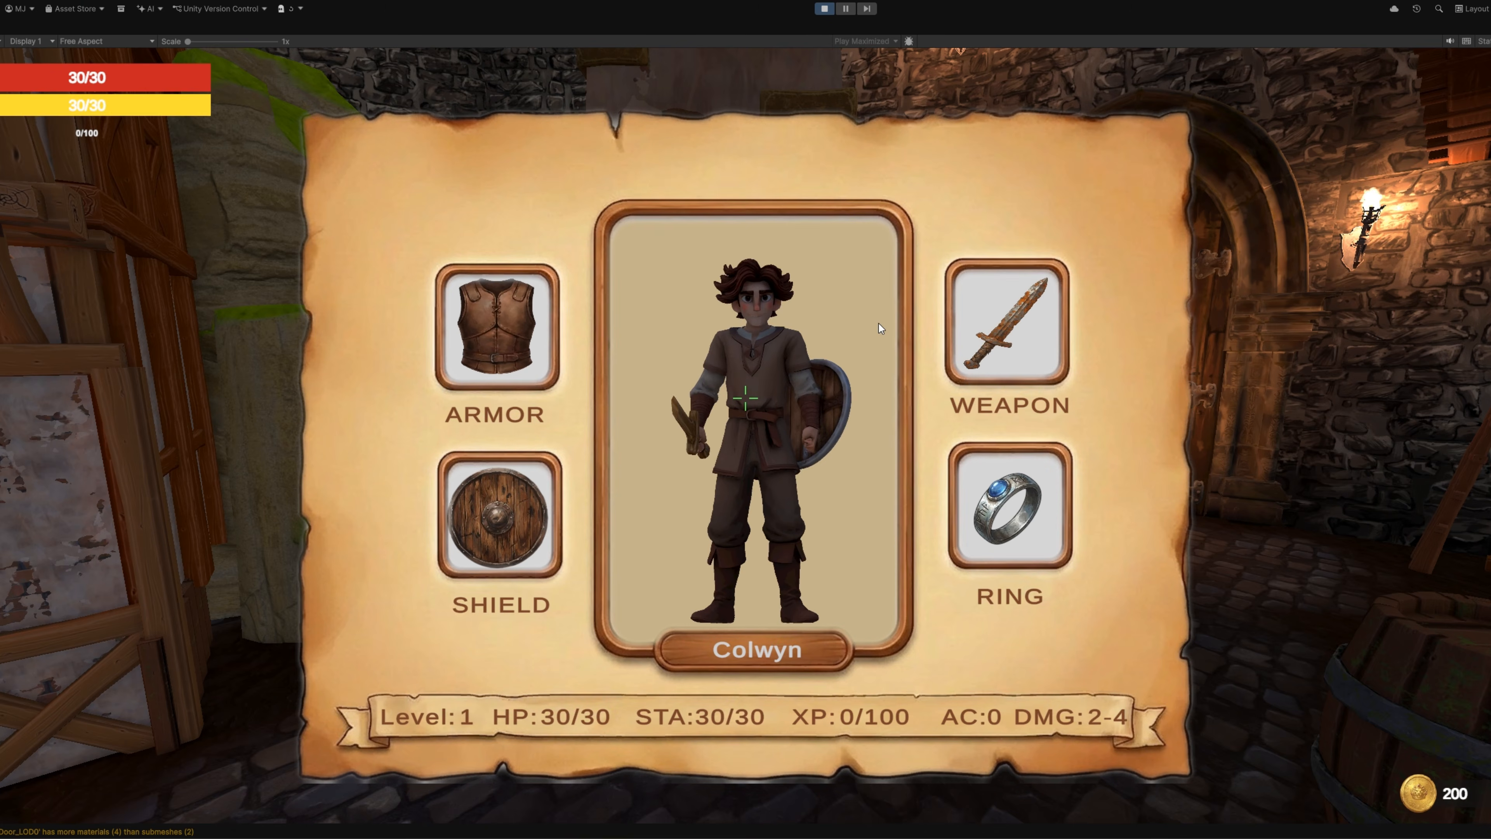